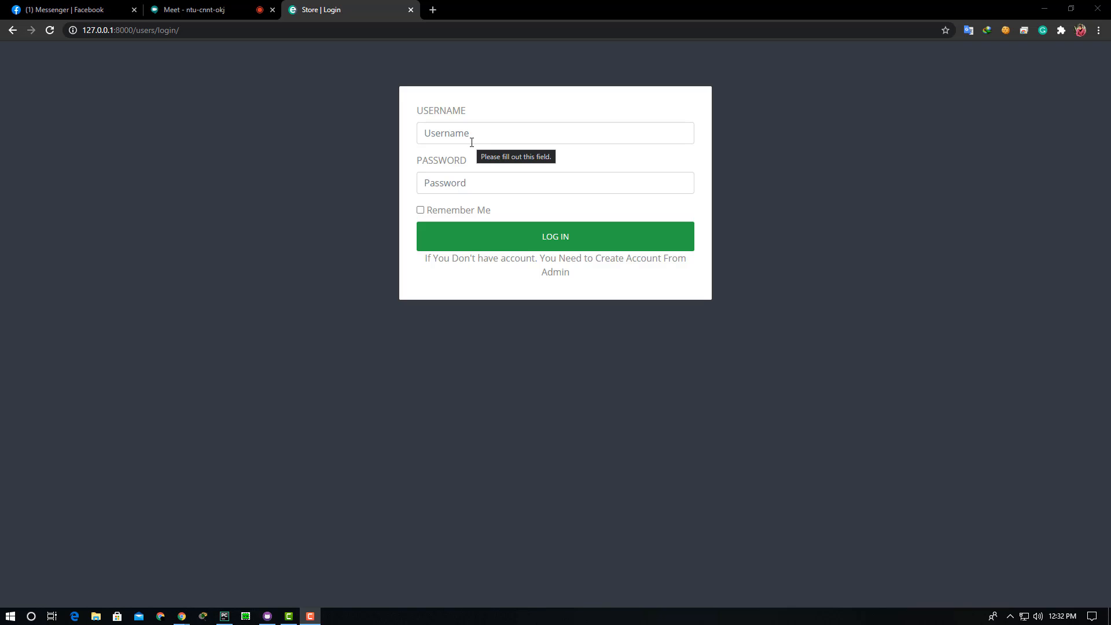
# - Highlight the account-creation note and try the Username and Password fields of the login form
pyautogui.moveTo(423, 265); pyautogui.dragTo(485, 273)
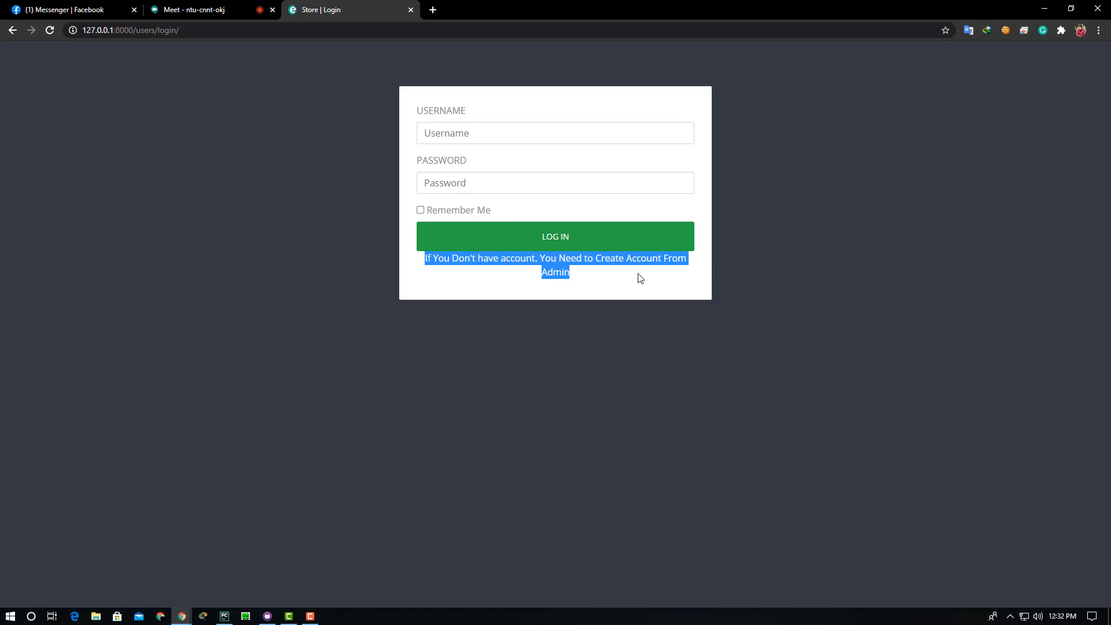
pyautogui.click(467, 135)
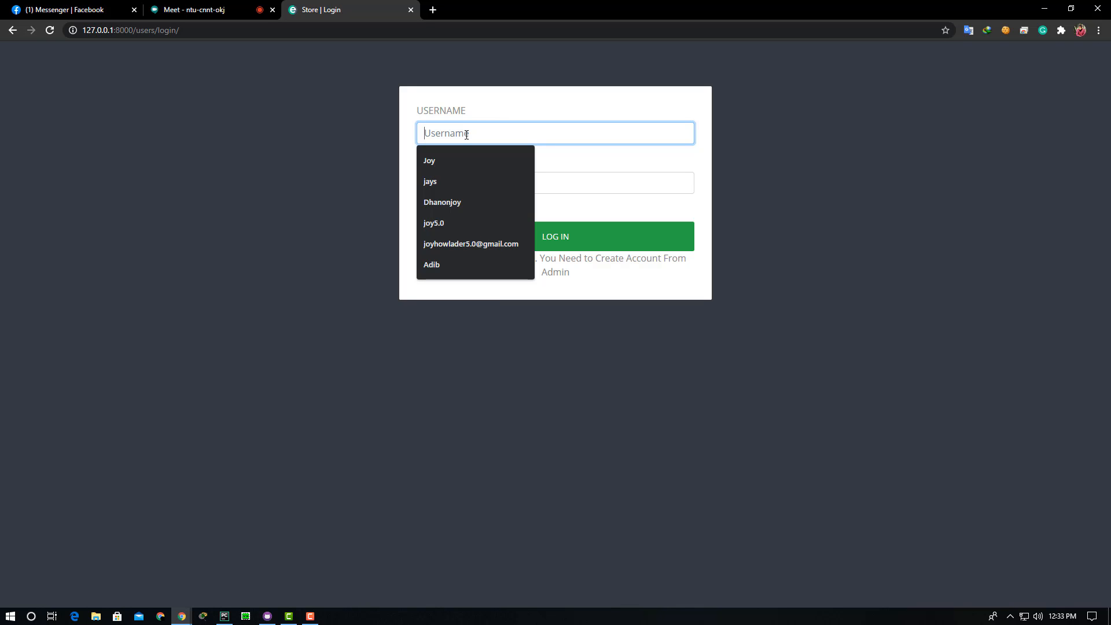
pyautogui.click(565, 184)
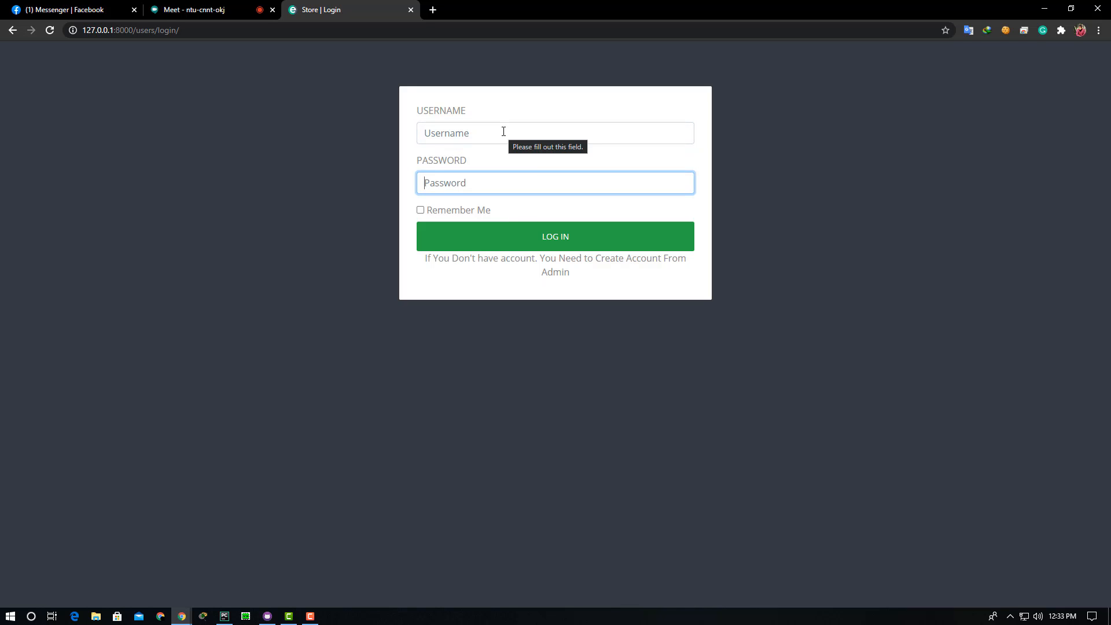
pyautogui.click(453, 131)
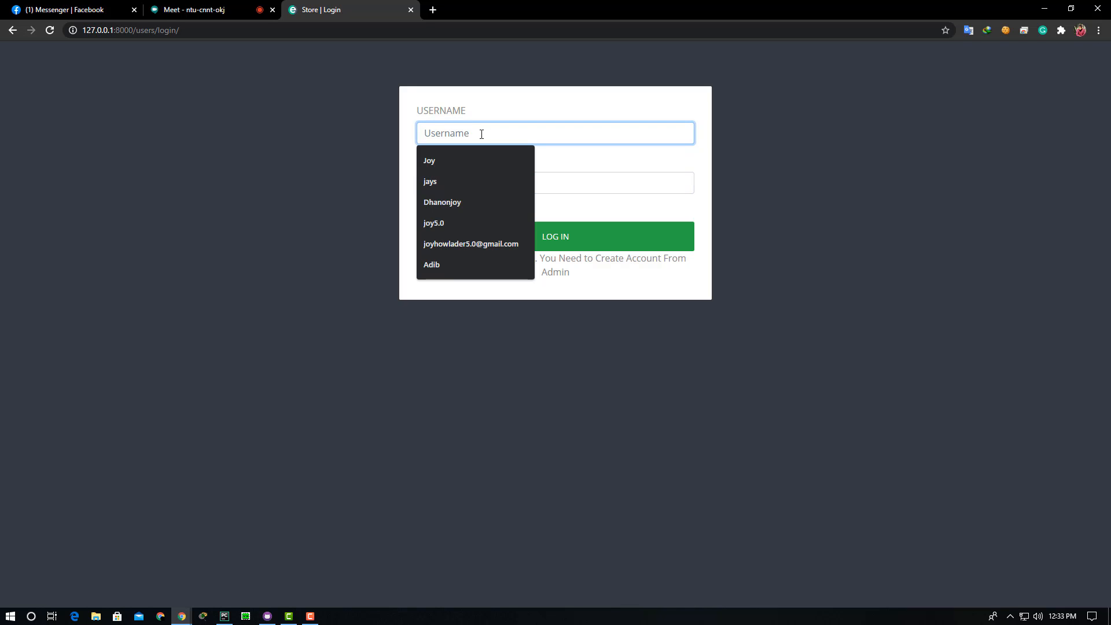
pyautogui.click(563, 185)
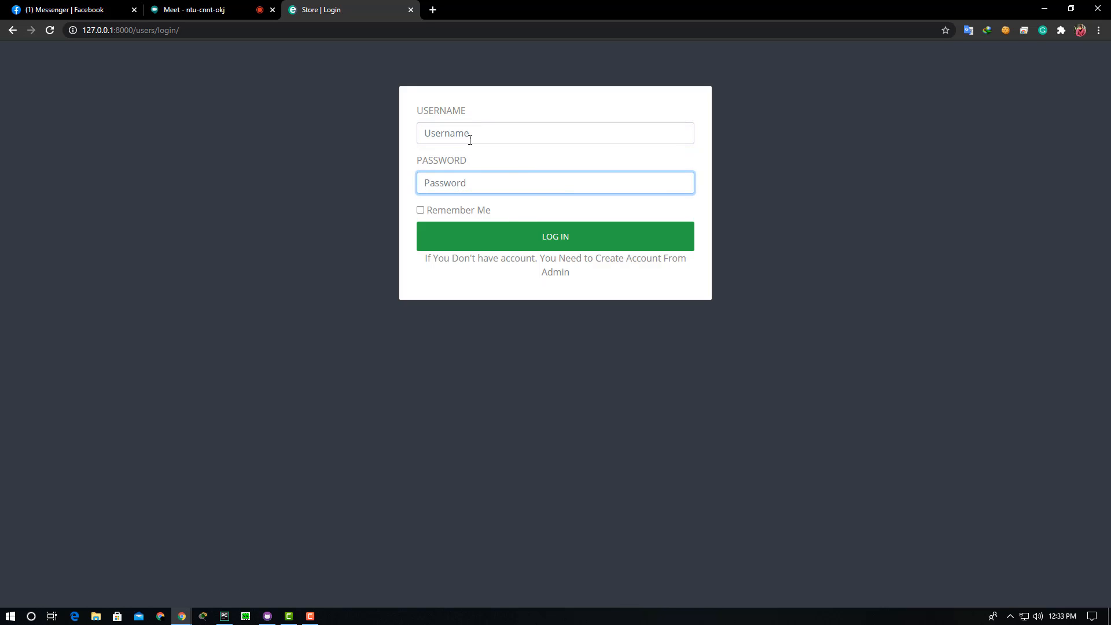
pyautogui.click(470, 140)
pyautogui.click(548, 183)
pyautogui.click(479, 138)
pyautogui.click(561, 213)
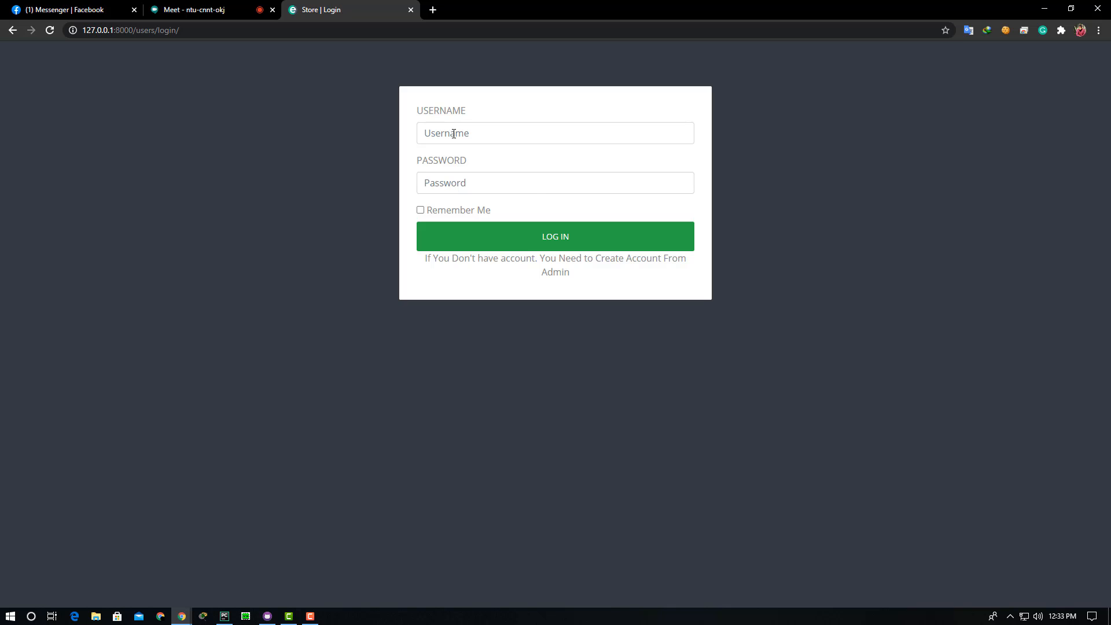
# - Sign in with the saved admin username from autofill and the account password
pyautogui.click(454, 134)
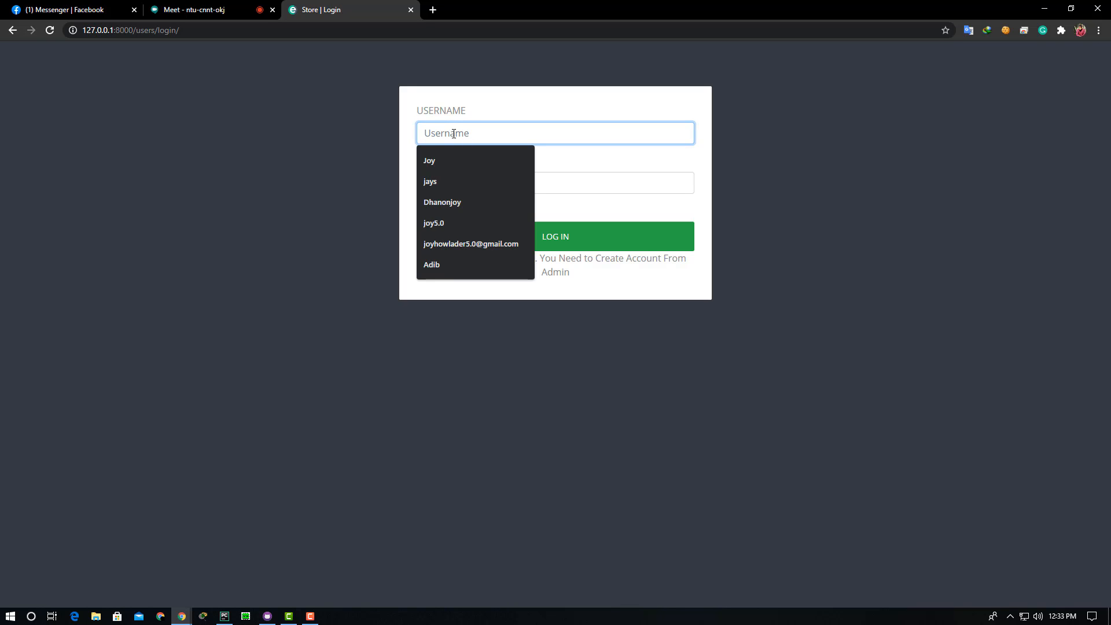
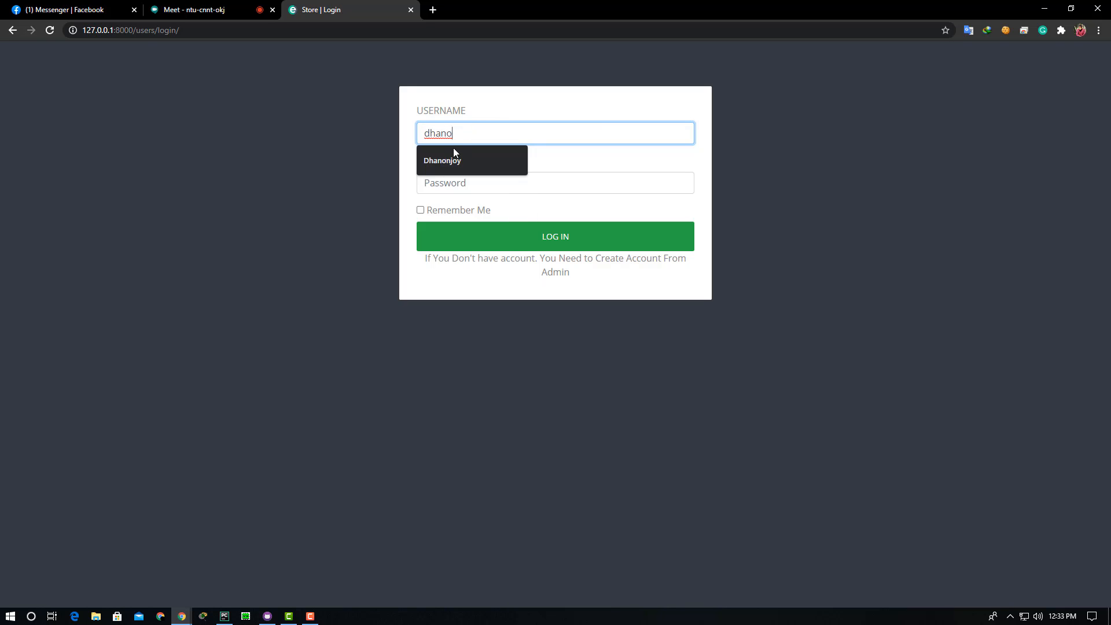
pyautogui.click(455, 161)
pyautogui.click(452, 190)
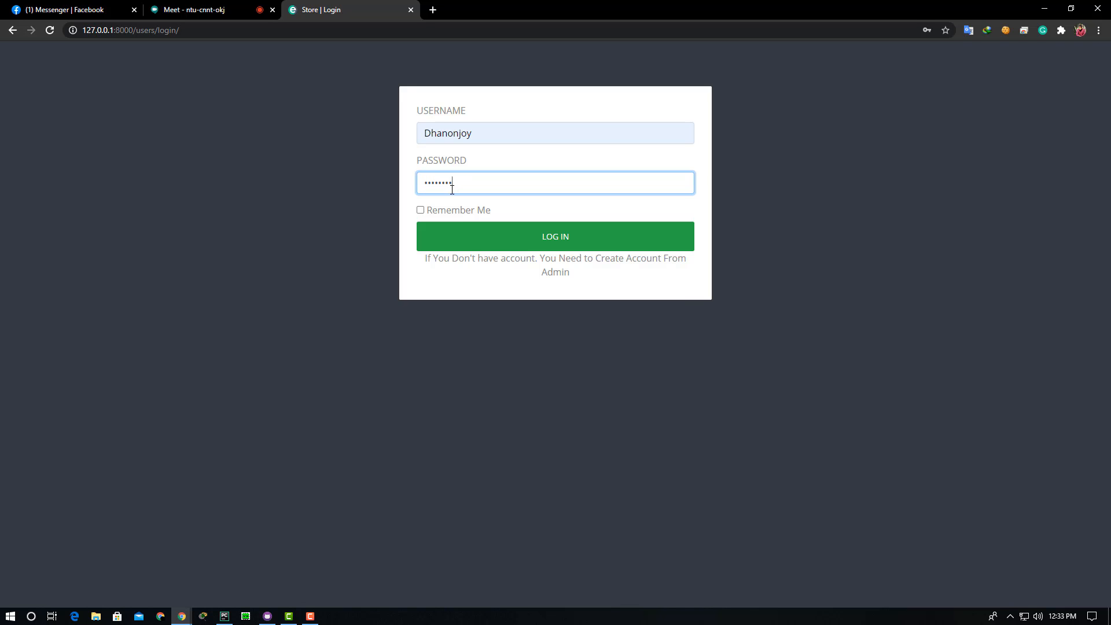
pyautogui.click(489, 239)
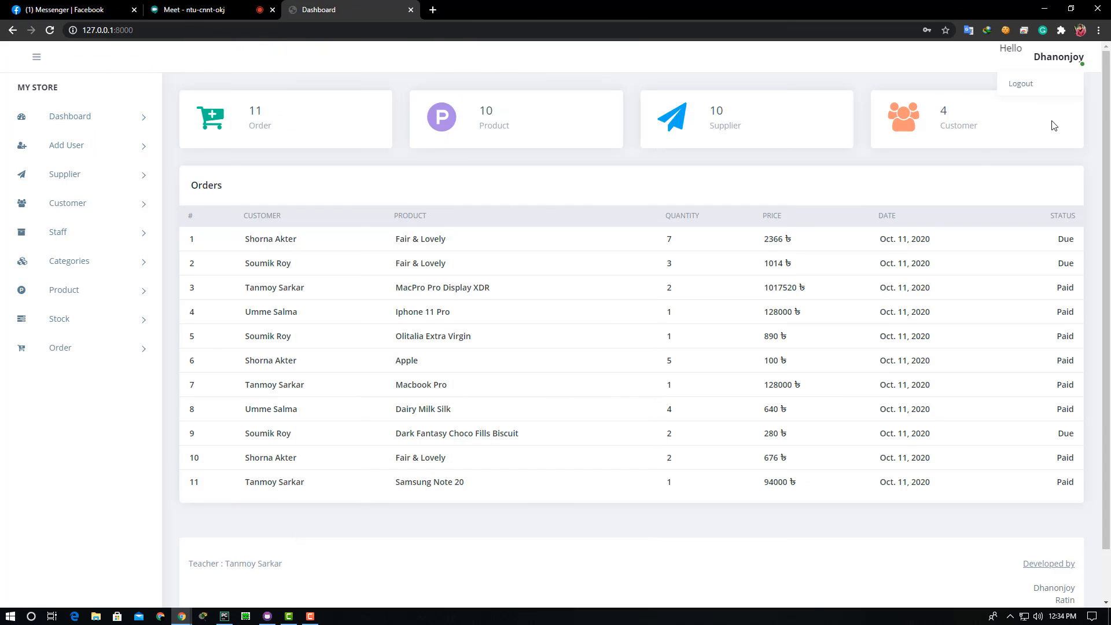
pyautogui.click(1087, 115)
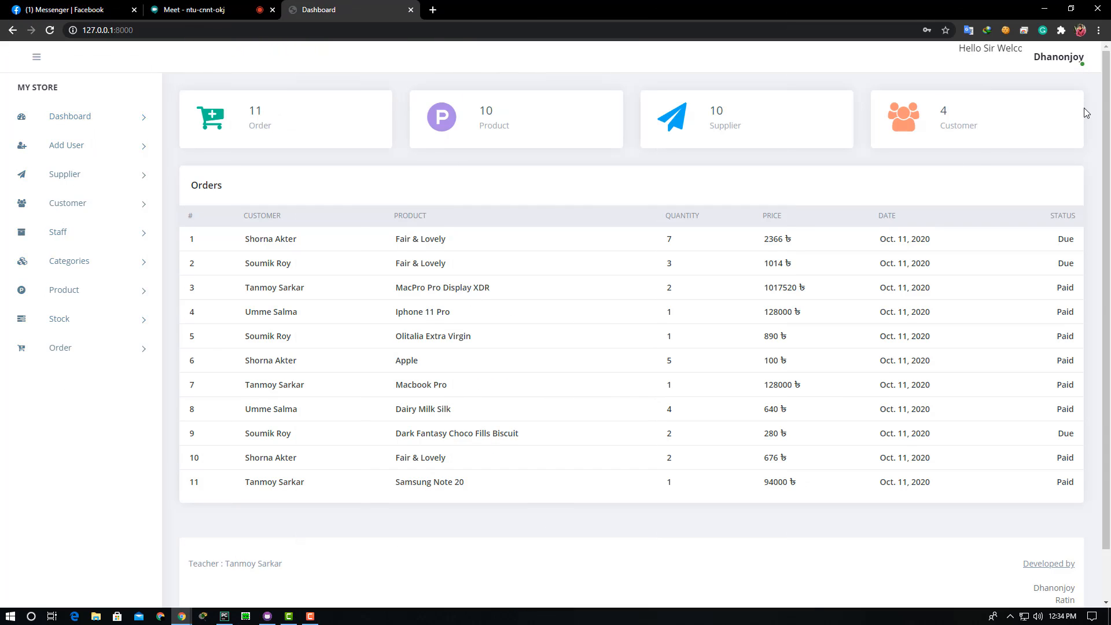
pyautogui.click(1052, 60)
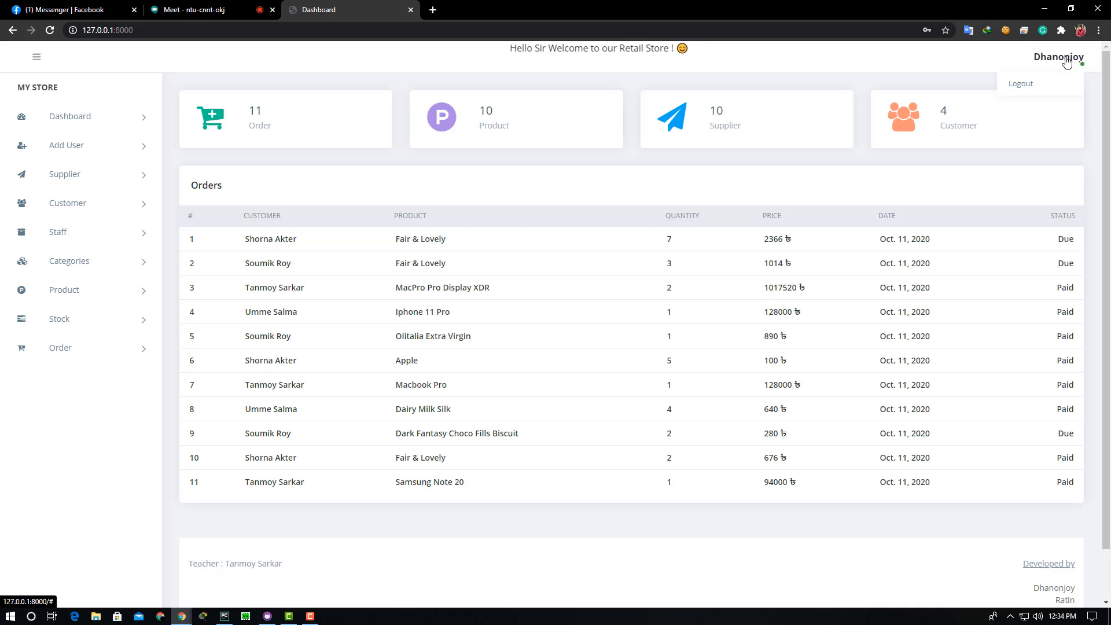
pyautogui.click(1068, 64)
pyautogui.click(1065, 61)
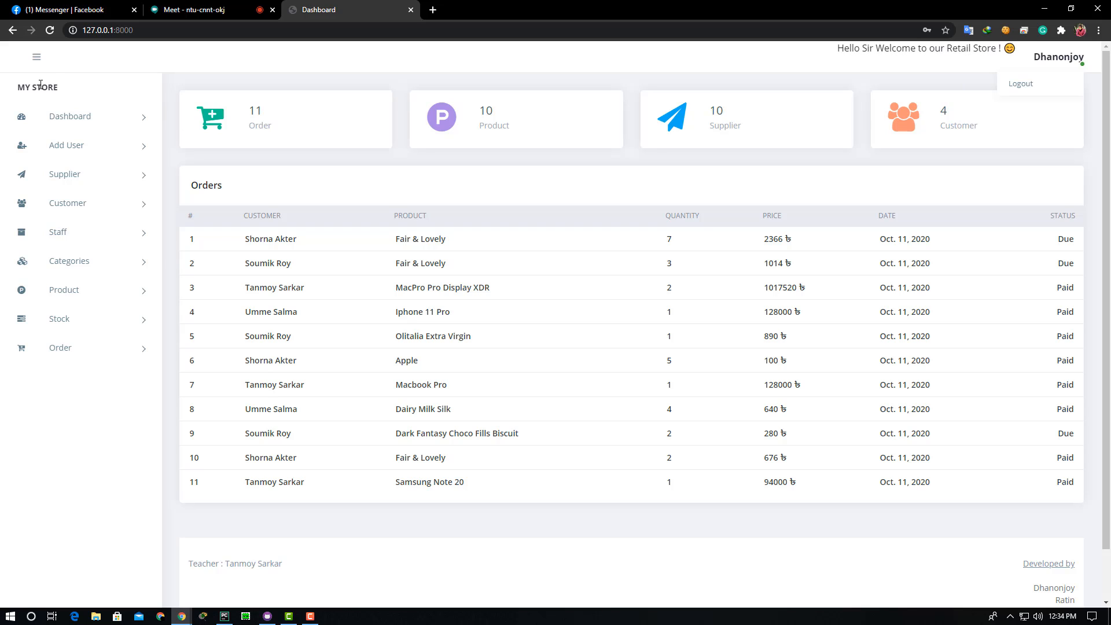
pyautogui.click(32, 67)
pyautogui.click(31, 67)
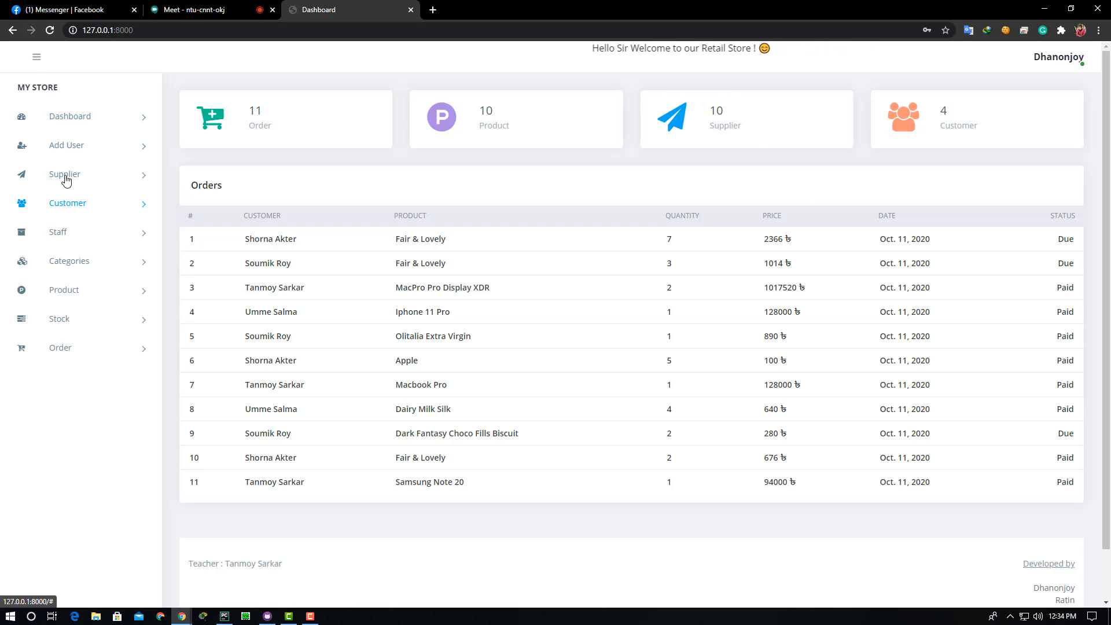
pyautogui.click(68, 120)
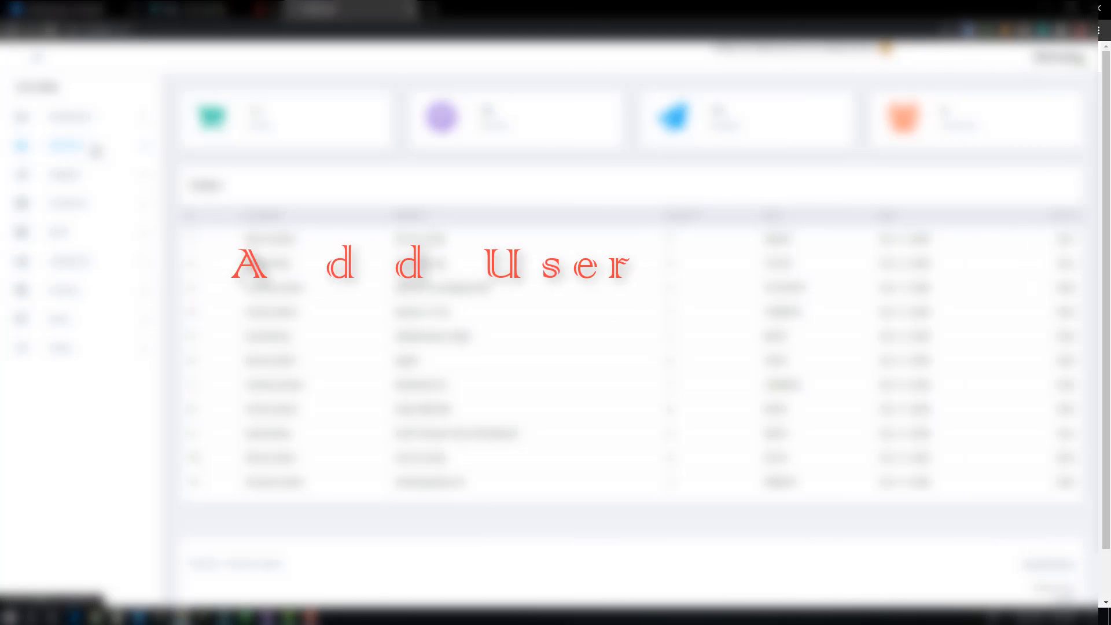
# - Open the Add User registration form with its Username field ready for input
pyautogui.click(96, 151)
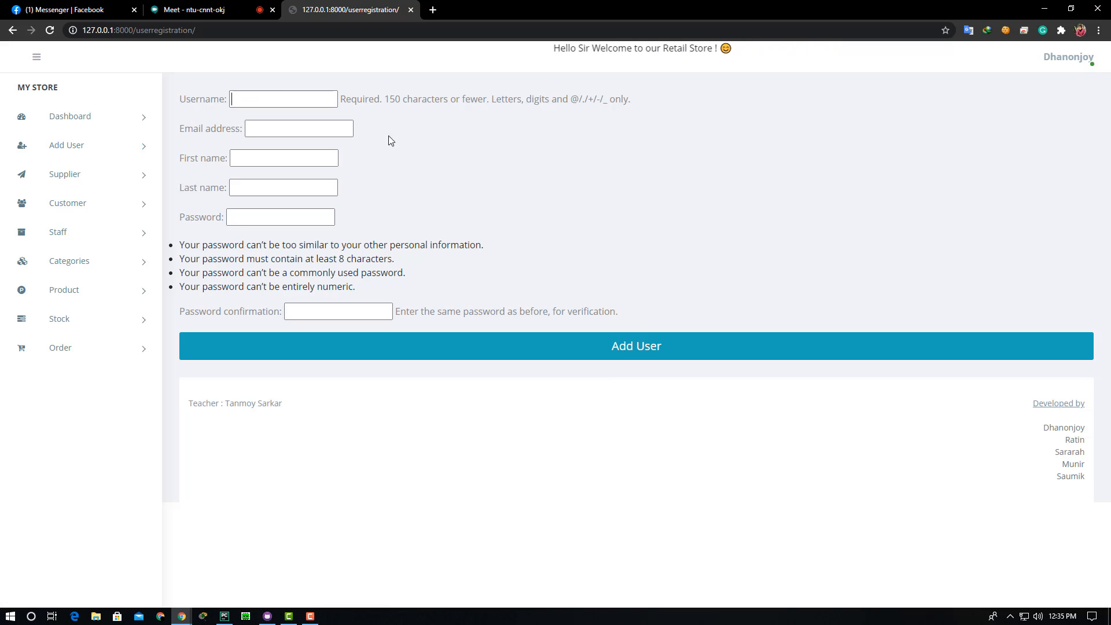
pyautogui.click(242, 100)
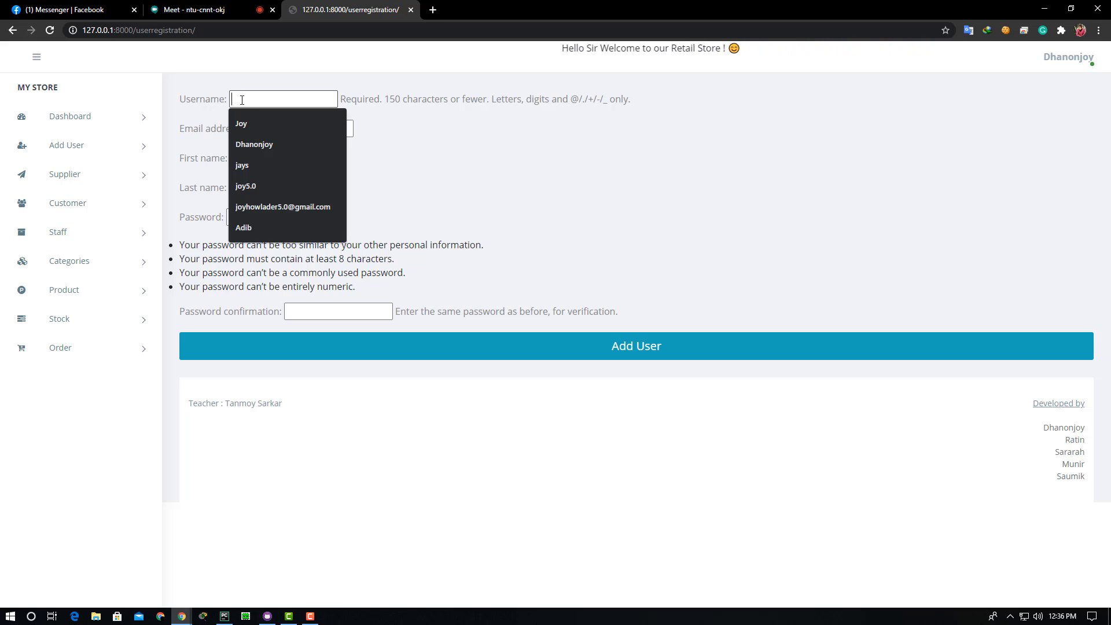
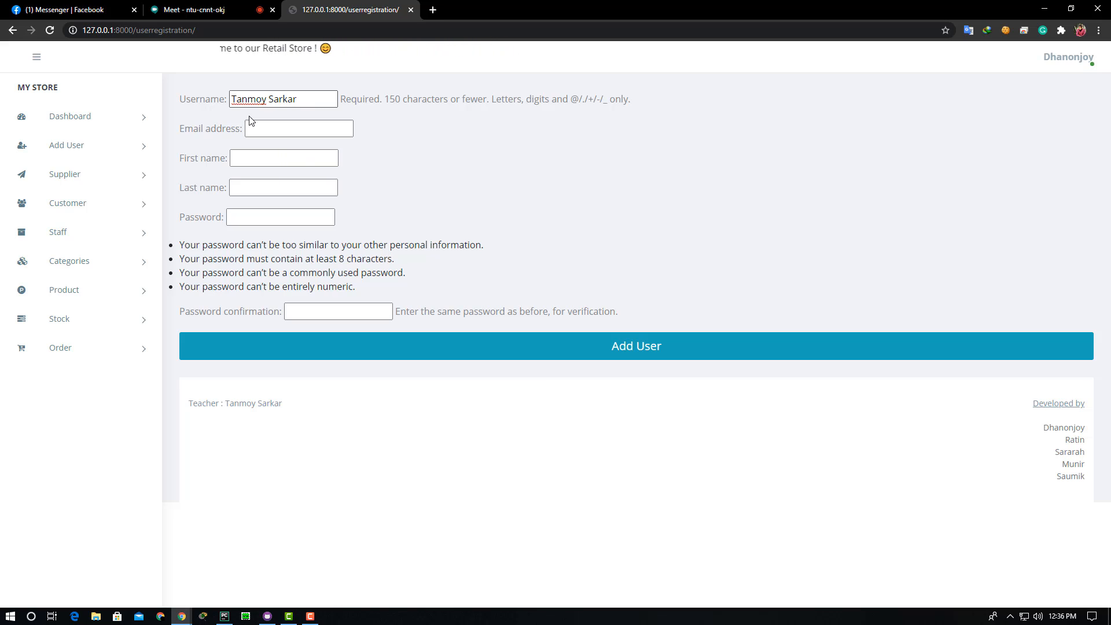
# - Enter the new user's username and choose the saved email address suggestion
pyautogui.click(261, 125)
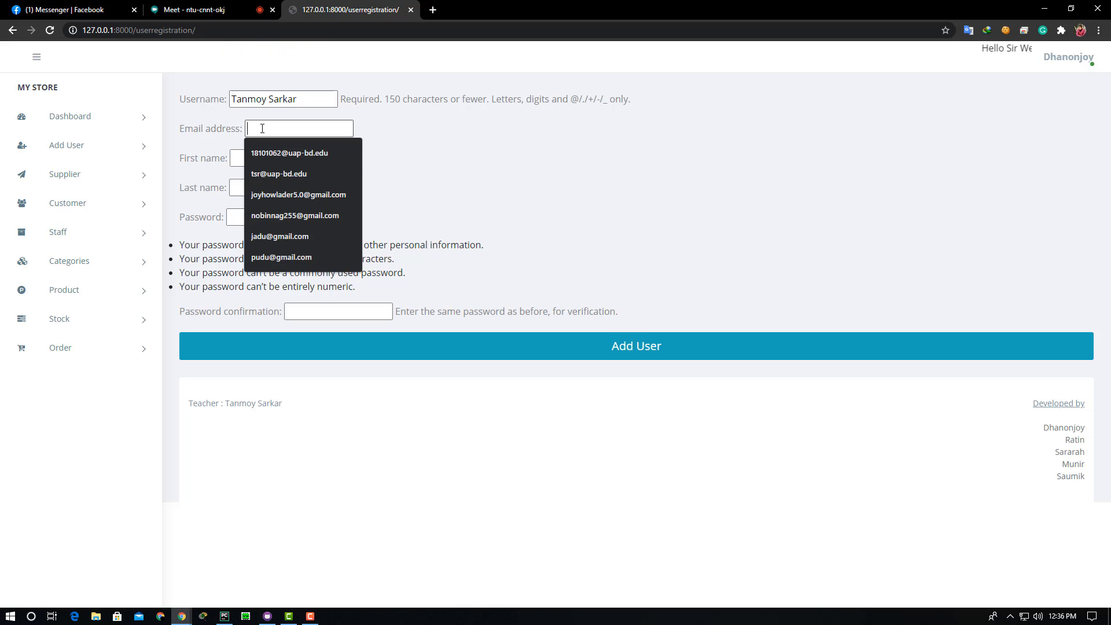
pyautogui.write('t')
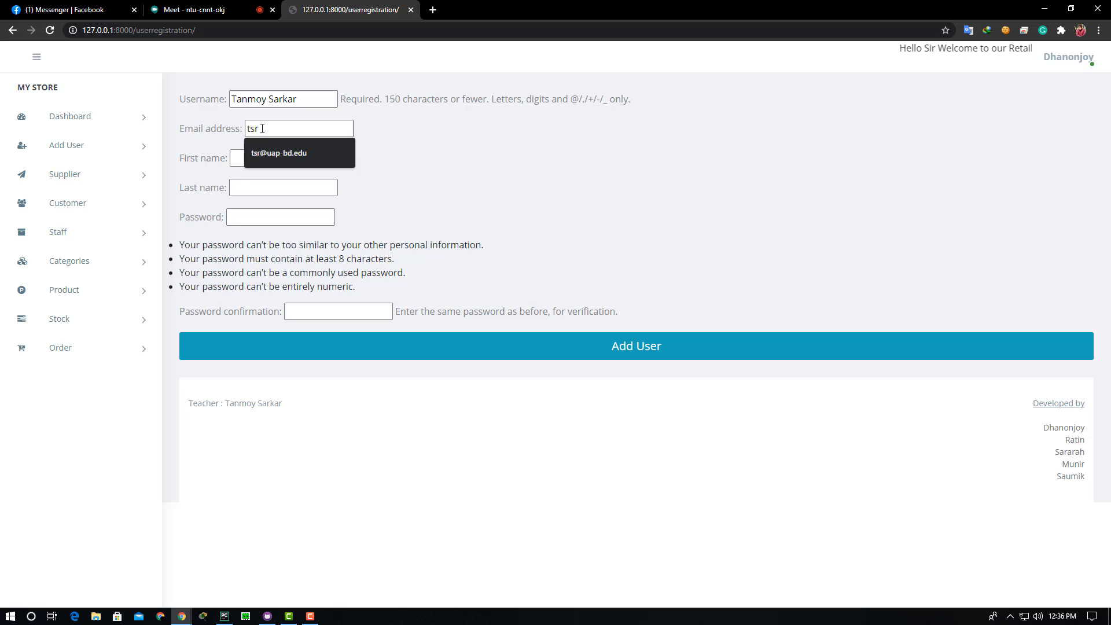
pyautogui.write('sr')
pyautogui.click(278, 153)
pyautogui.click(264, 157)
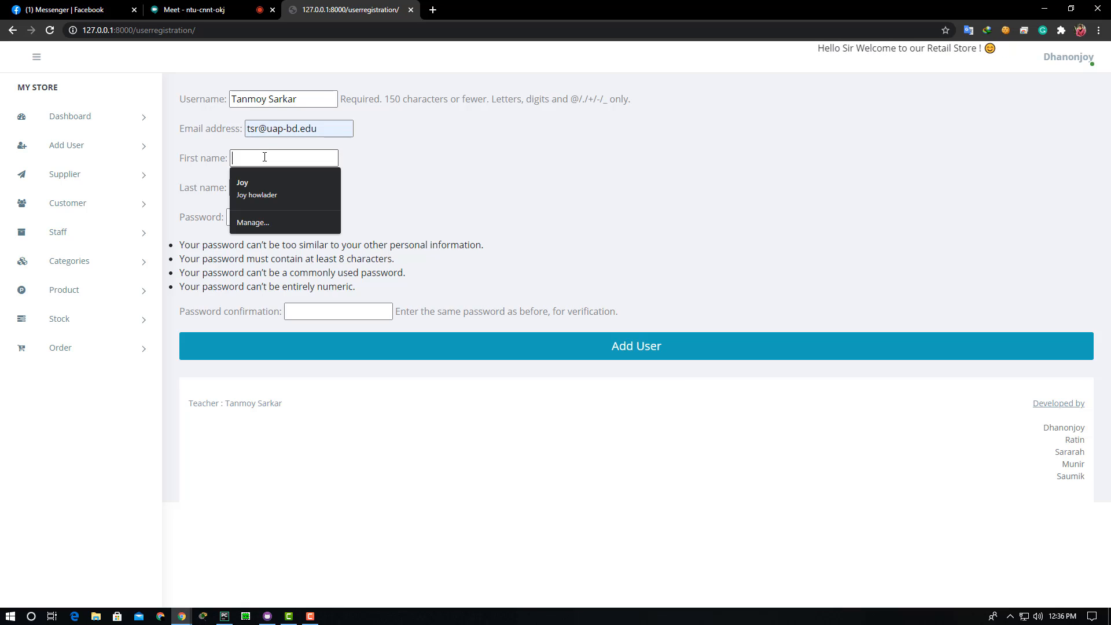
# - Correct the username by removing its space and making the capital S lowercase
pyautogui.click(270, 98)
pyautogui.press('BackSpace')
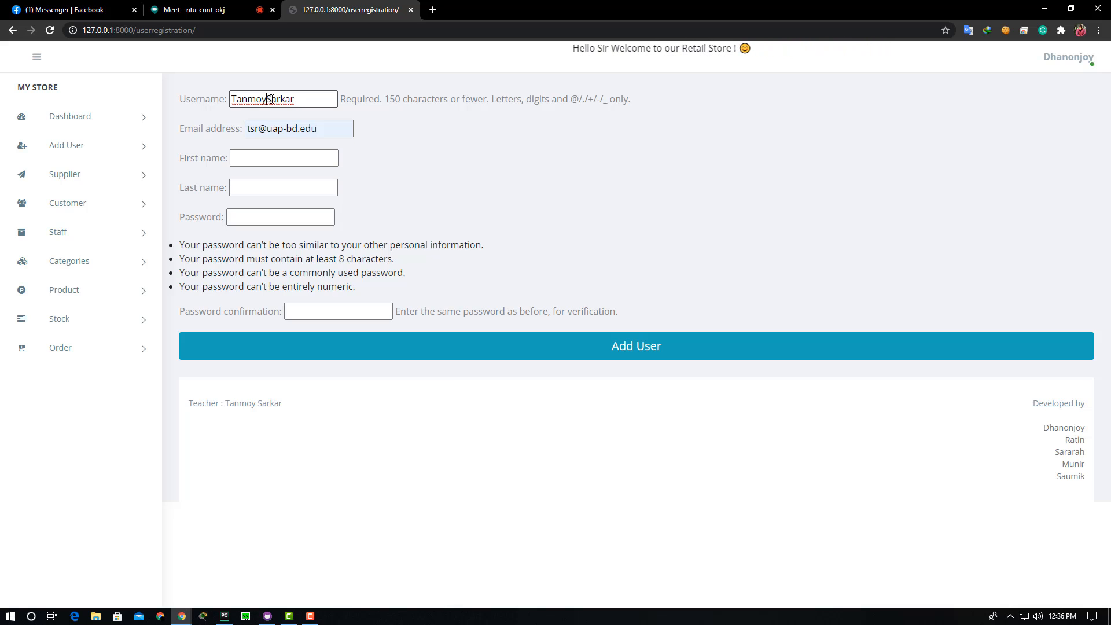
pyautogui.click(271, 100)
pyautogui.press('BackSpace')
pyautogui.write('s')
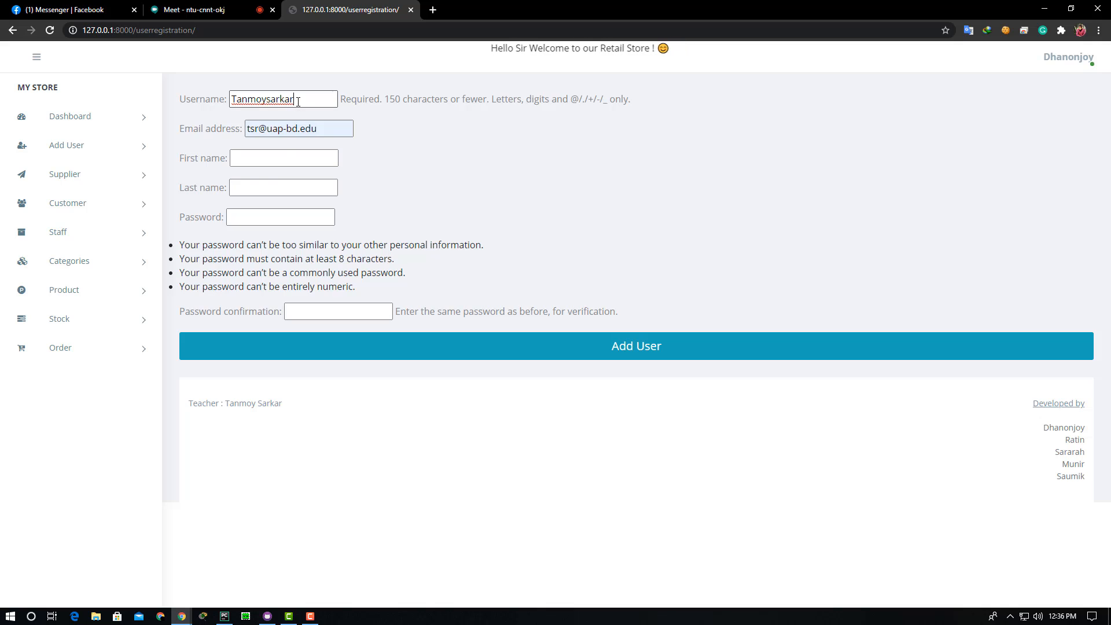
# - Fill in the new staff member's first name and last name
pyautogui.click(246, 158)
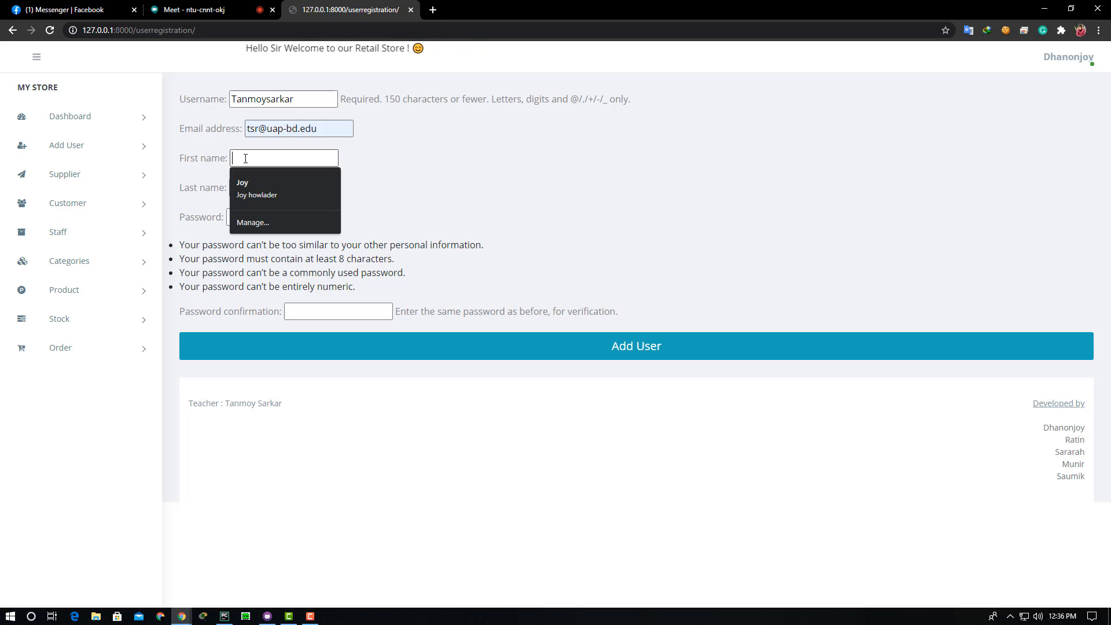
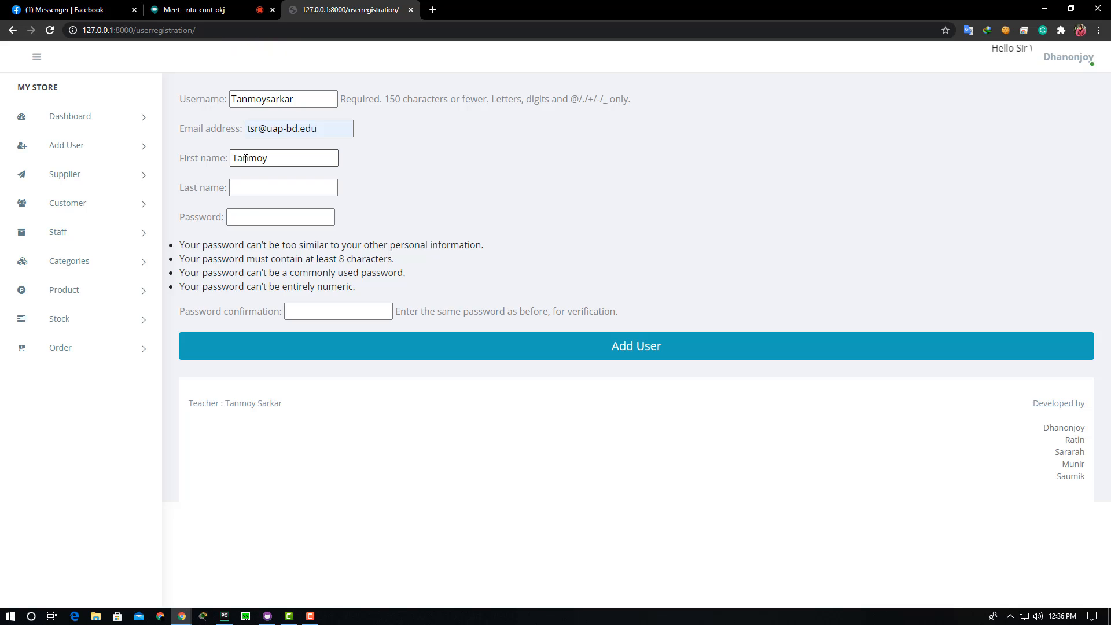
pyautogui.click(239, 189)
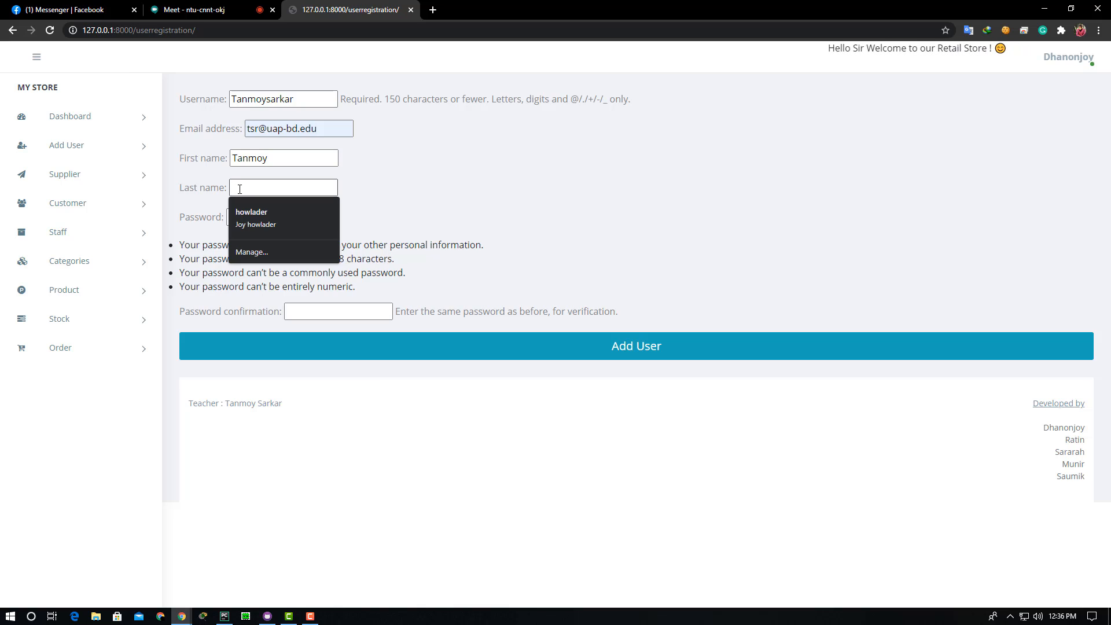
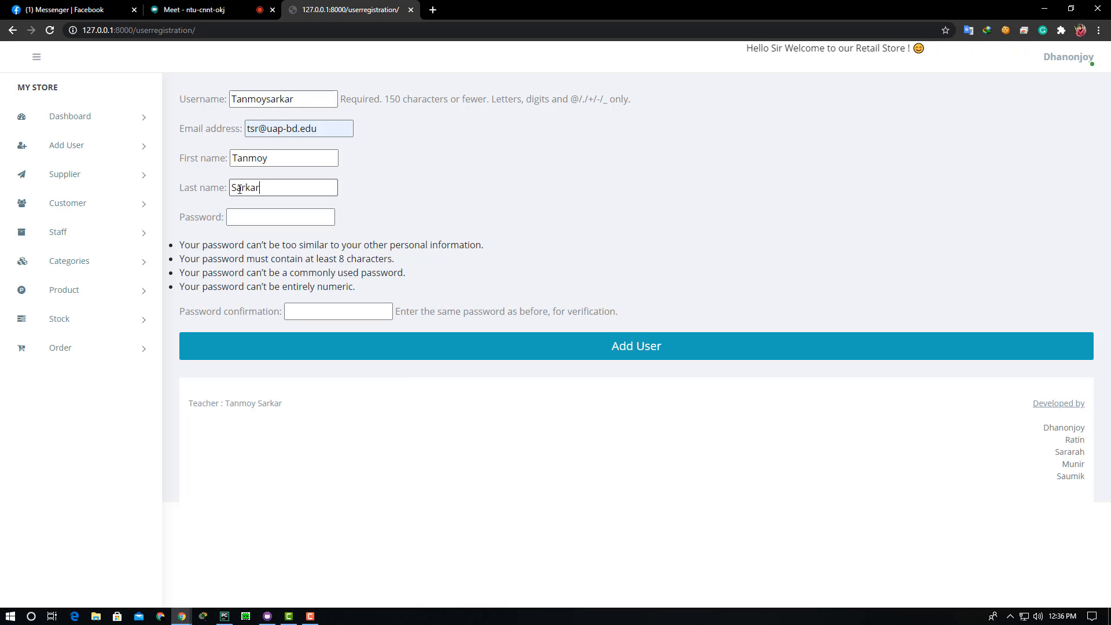
pyautogui.click(245, 217)
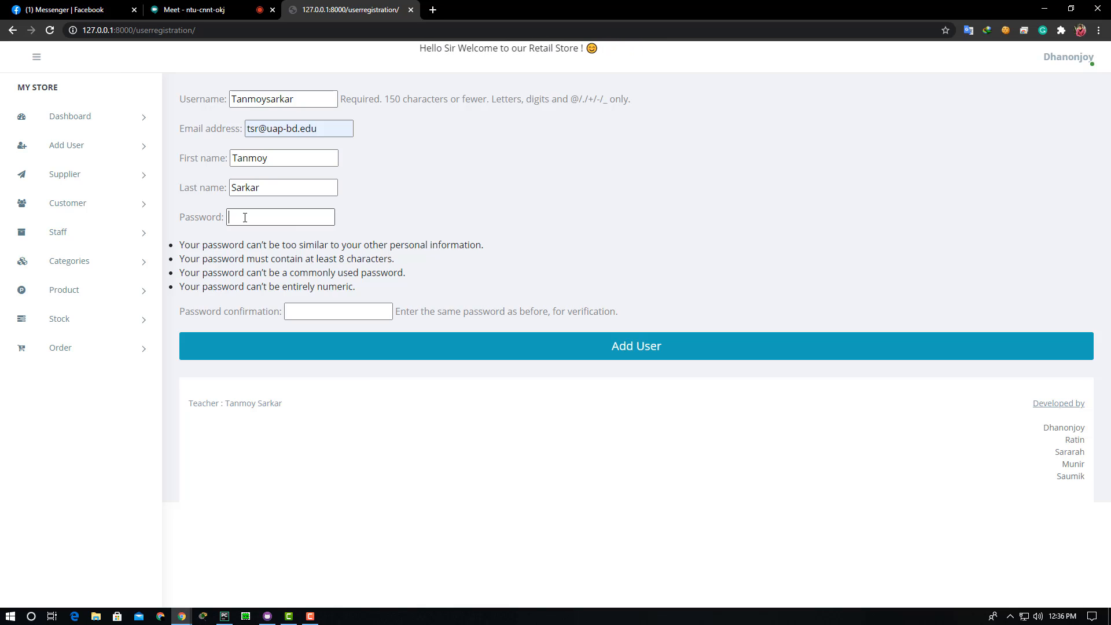
pyautogui.moveTo(179, 245); pyautogui.dragTo(487, 251)
pyautogui.moveTo(208, 260); pyautogui.dragTo(380, 263)
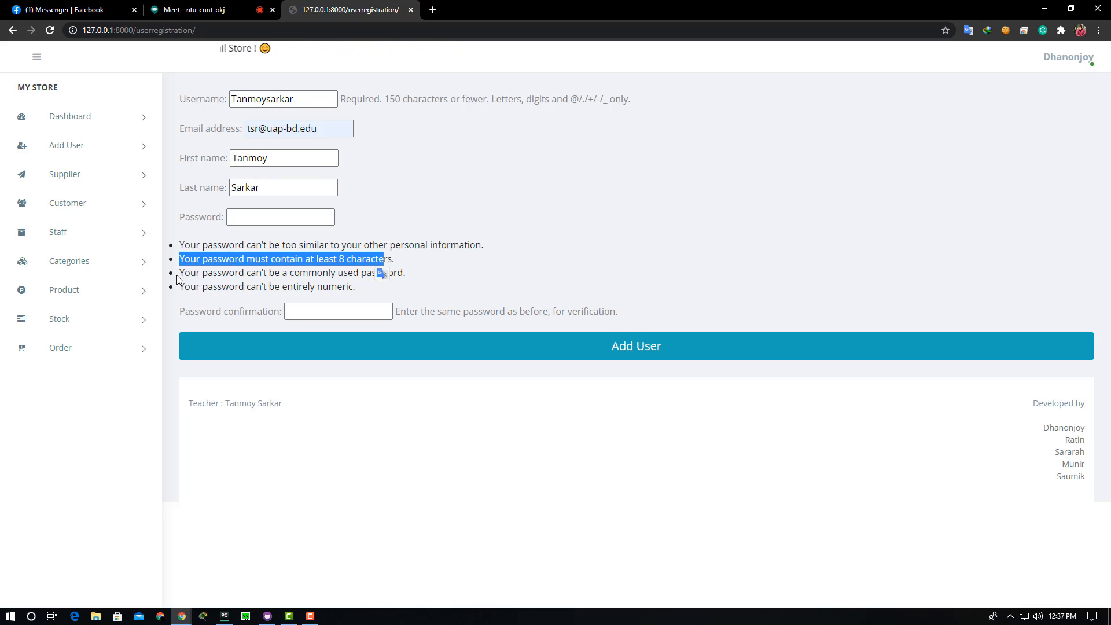
pyautogui.moveTo(178, 275); pyautogui.dragTo(343, 277)
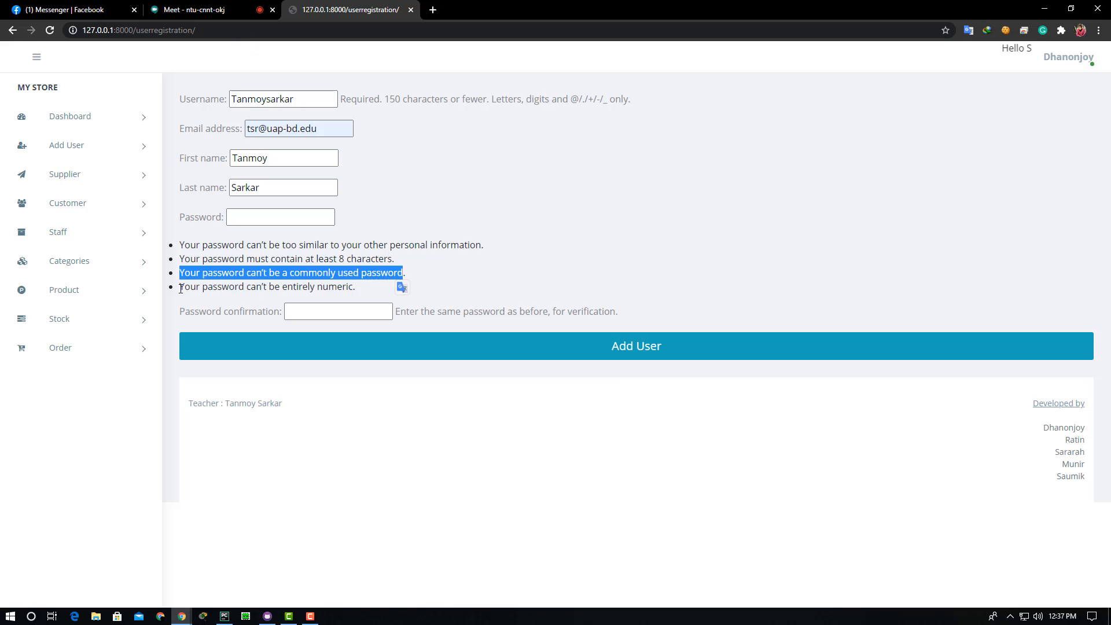
pyautogui.moveTo(181, 288); pyautogui.dragTo(351, 291)
pyautogui.click(454, 284)
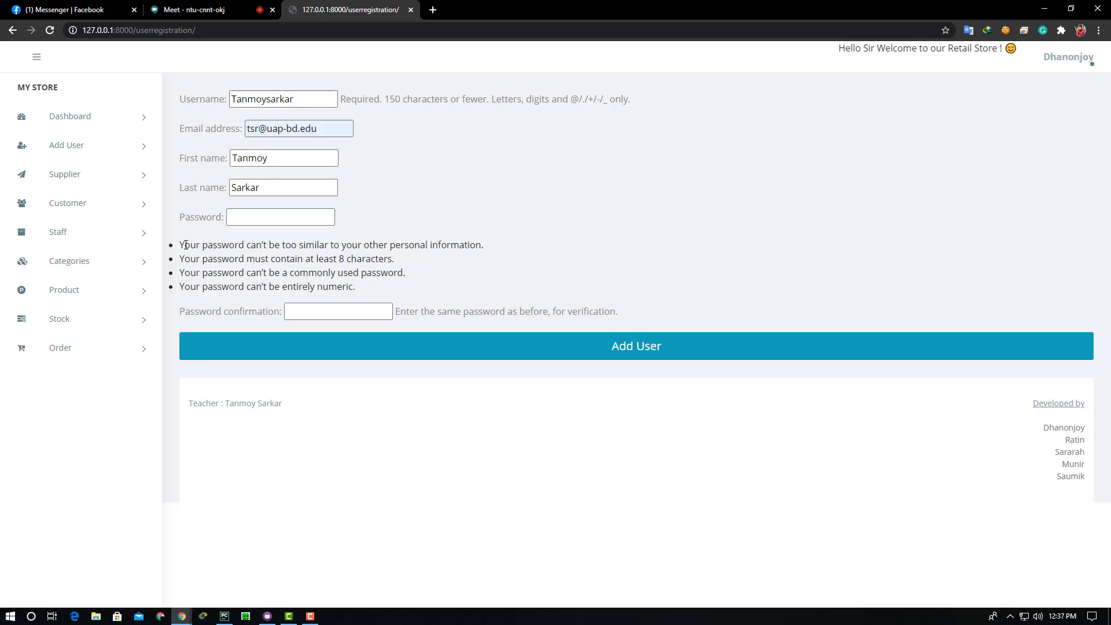
pyautogui.moveTo(180, 245); pyautogui.dragTo(481, 244)
pyautogui.click(357, 266)
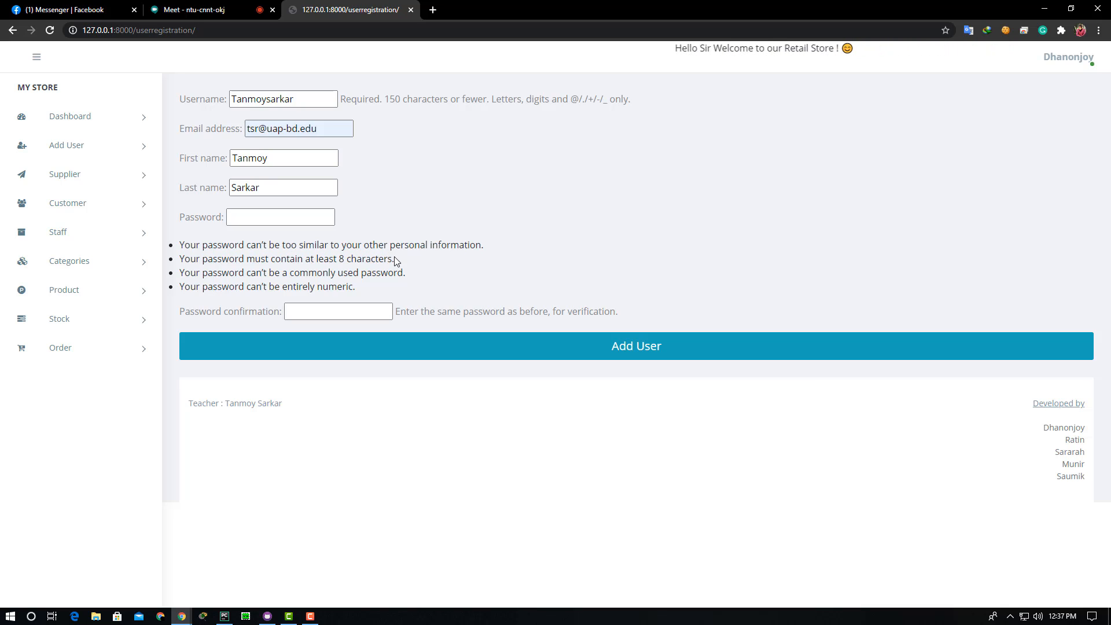
pyautogui.moveTo(397, 261); pyautogui.dragTo(180, 263)
pyautogui.click(303, 280)
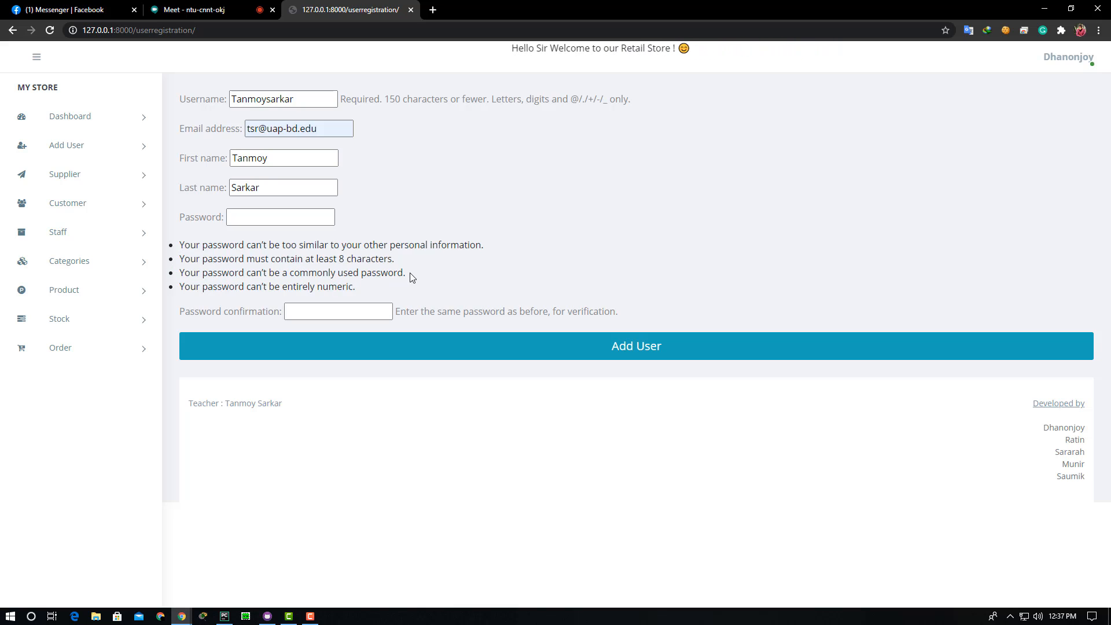
pyautogui.moveTo(412, 276); pyautogui.dragTo(178, 276)
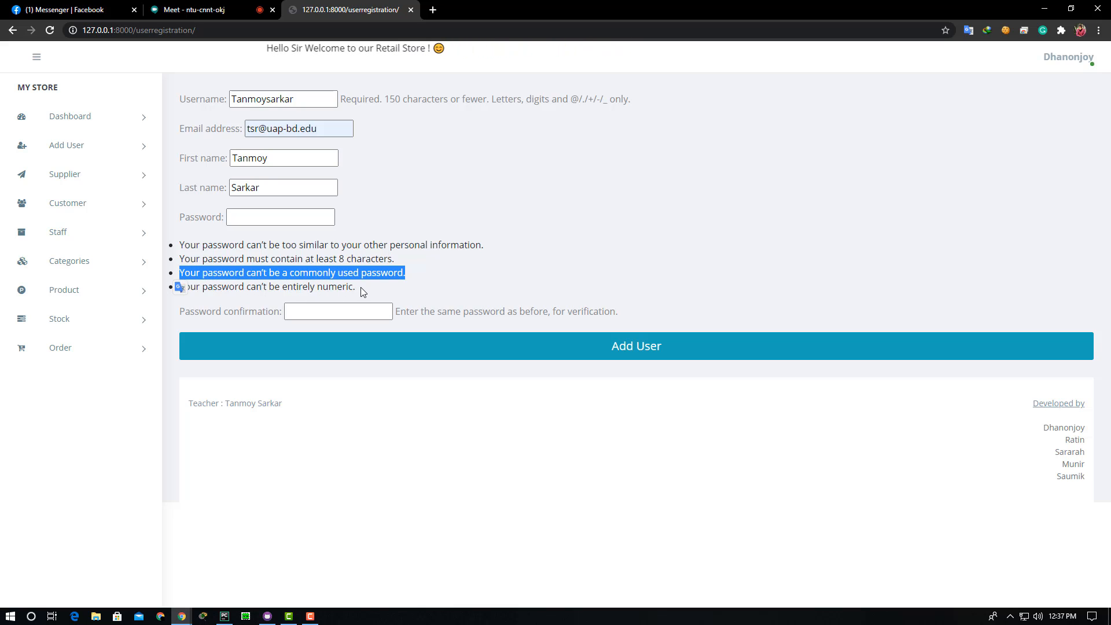
pyautogui.moveTo(360, 287); pyautogui.dragTo(206, 288)
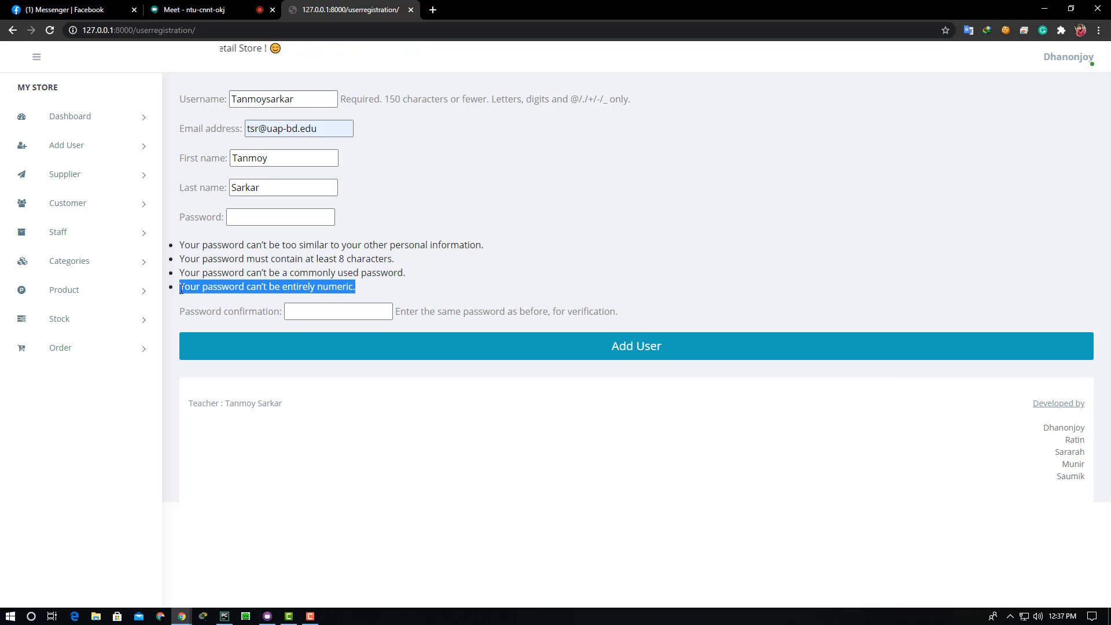
pyautogui.click(354, 290)
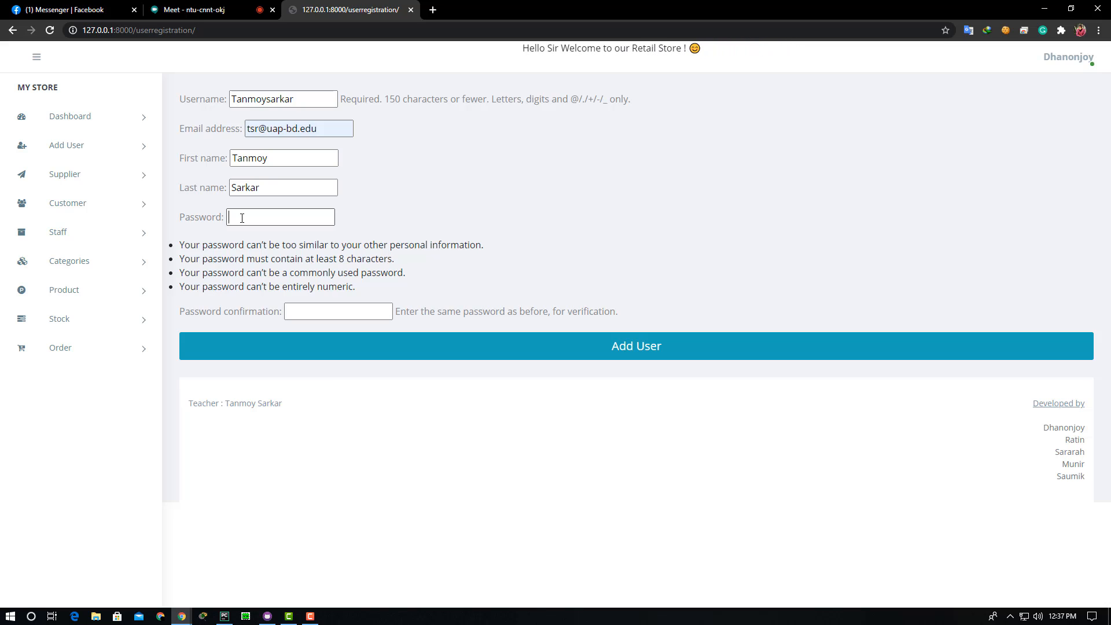
# - Enter and confirm the account password, save the new user, and expand the Supplier menu
pyautogui.write('***')
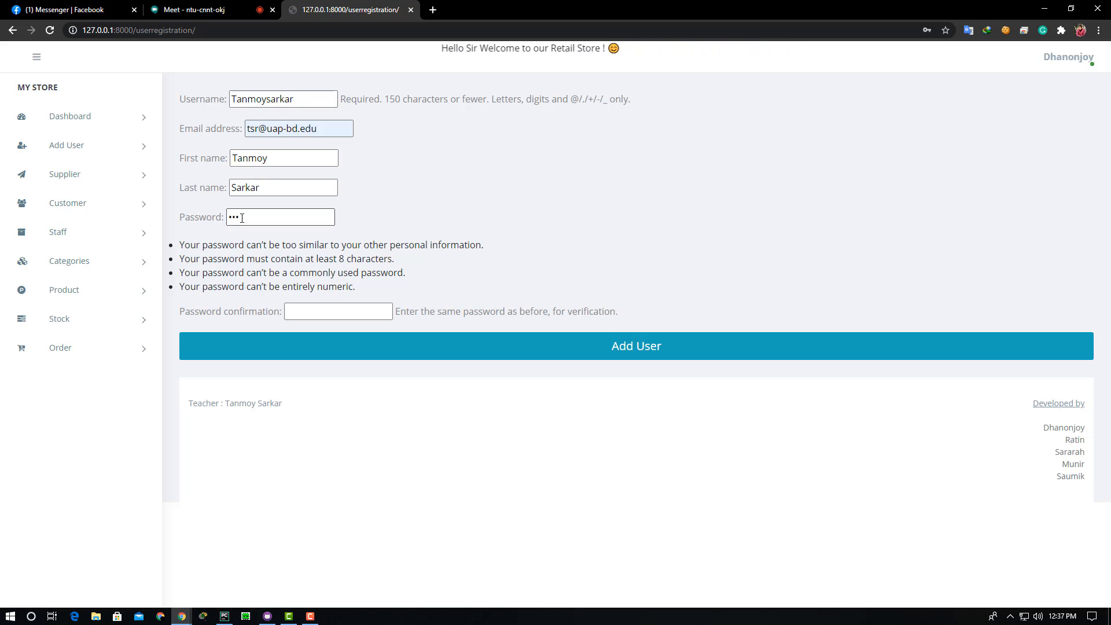
pyautogui.write('*')
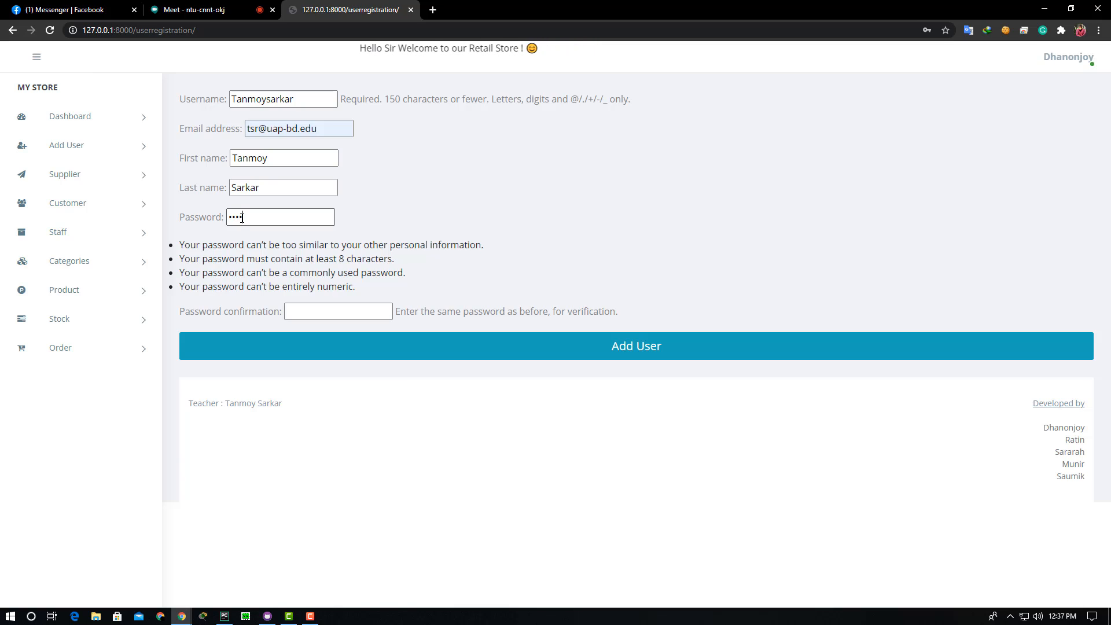
pyautogui.write('**')
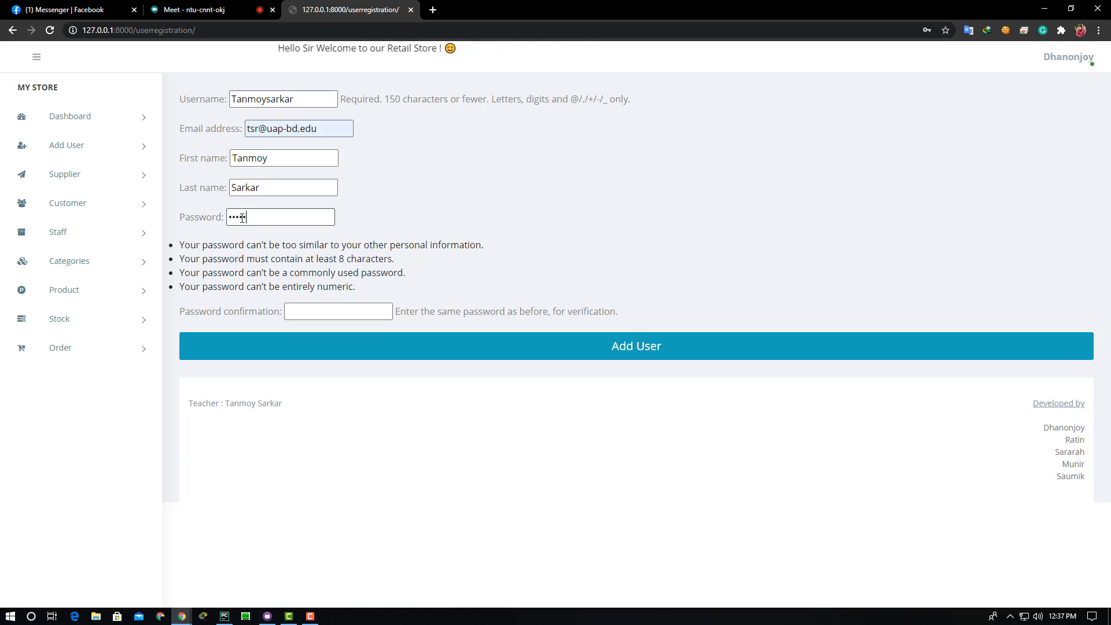
pyautogui.write('**')
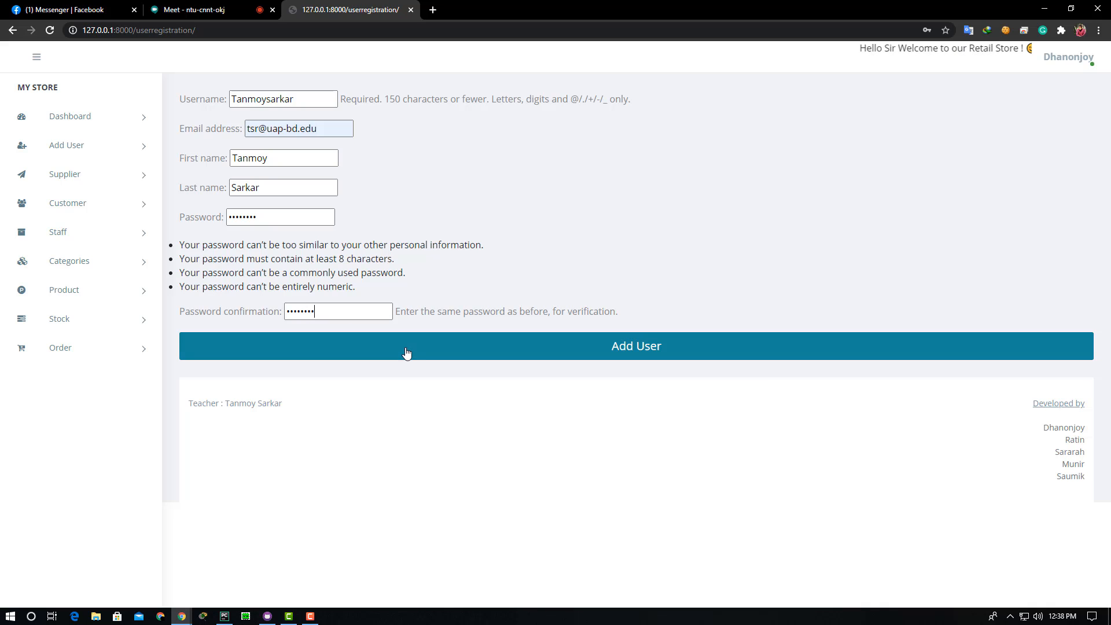
pyautogui.click(429, 357)
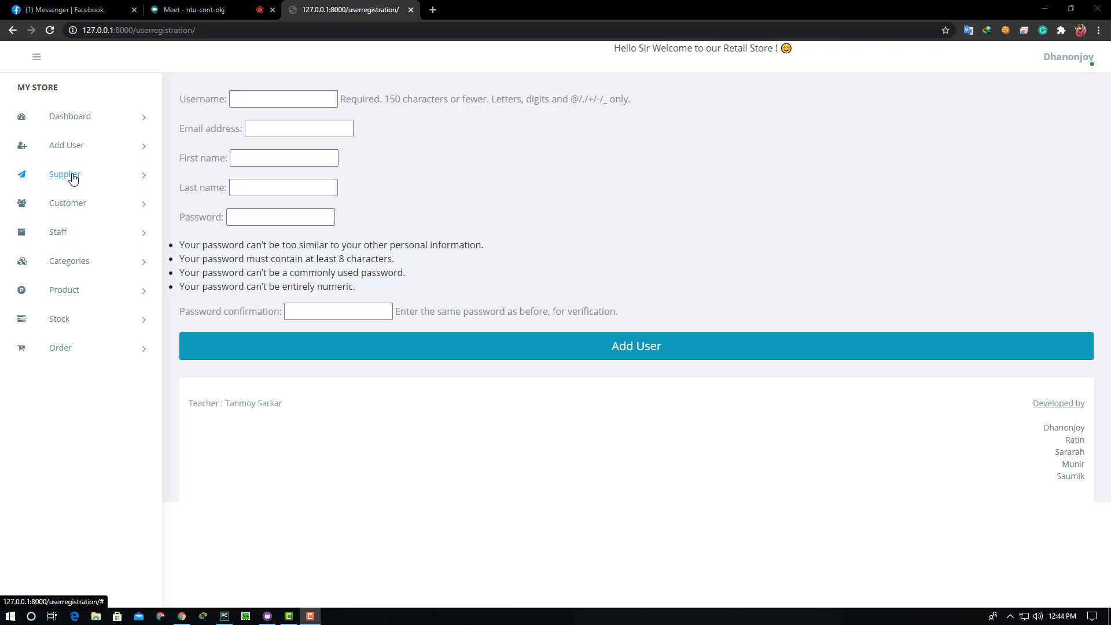
pyautogui.click(73, 178)
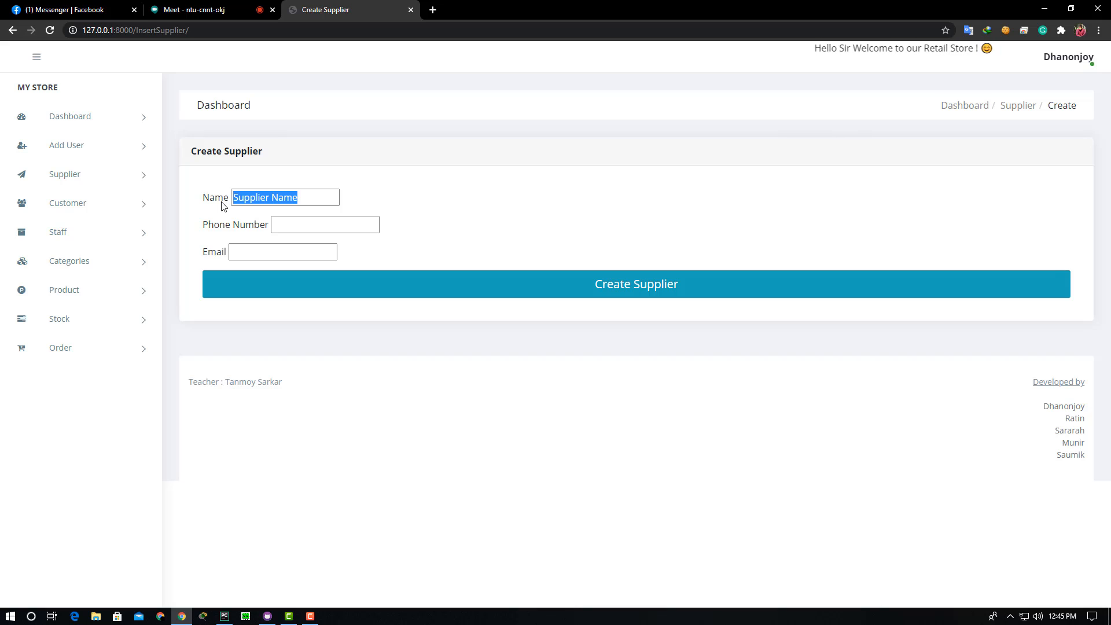
# - Clear the 'Supplier Name' placeholder, leaving Name, Phone Number and Email empty
pyautogui.press('BackSpace')
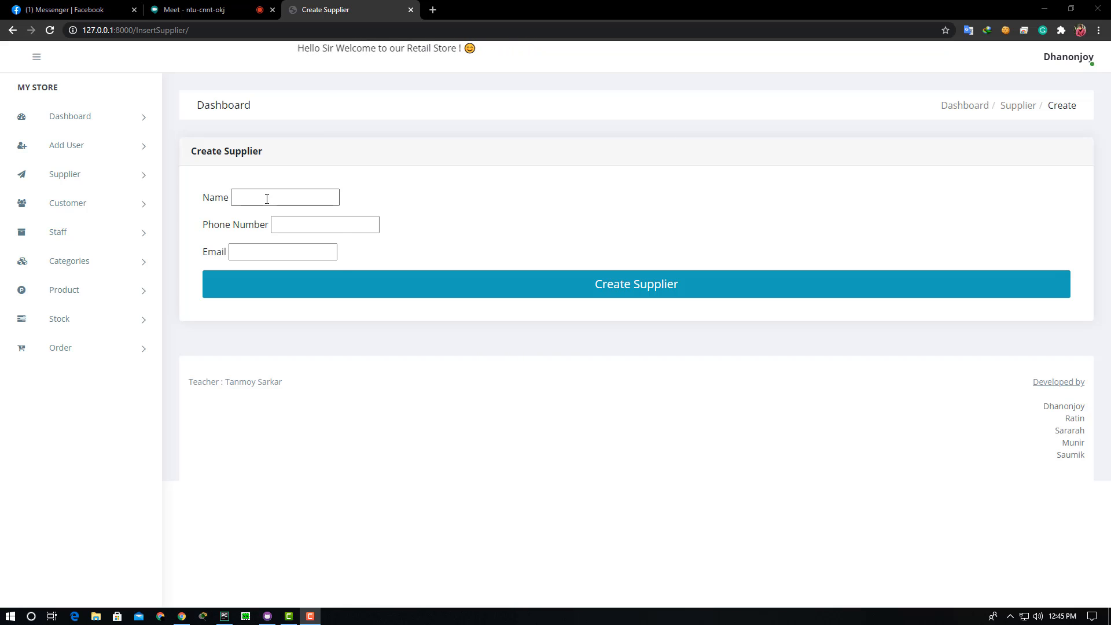
pyautogui.click(267, 199)
pyautogui.click(356, 225)
pyautogui.write('1')
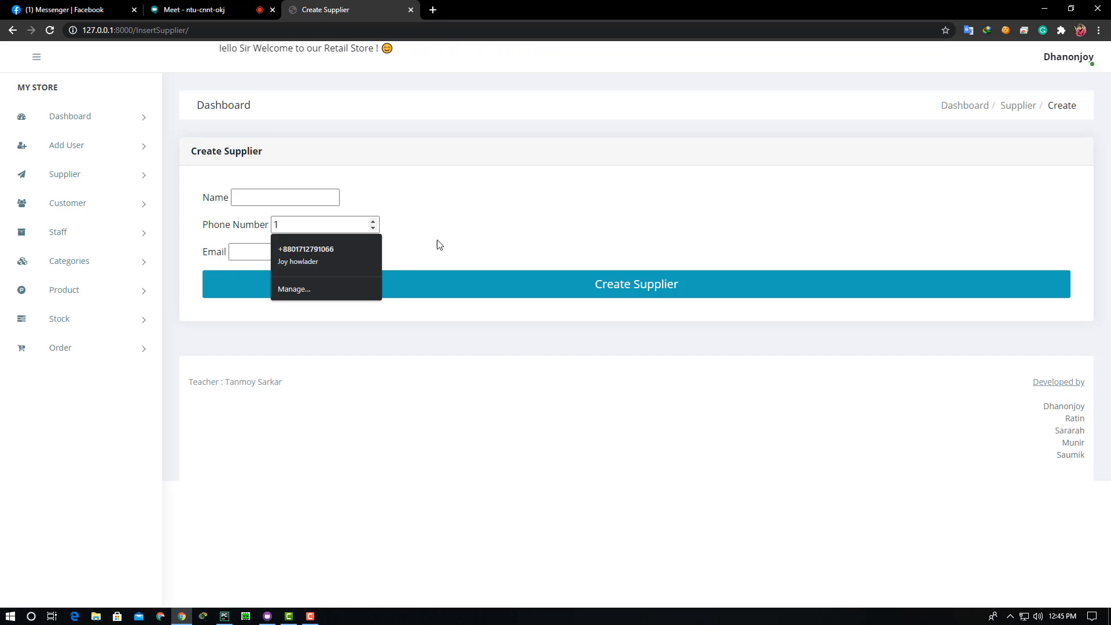
pyautogui.click(254, 256)
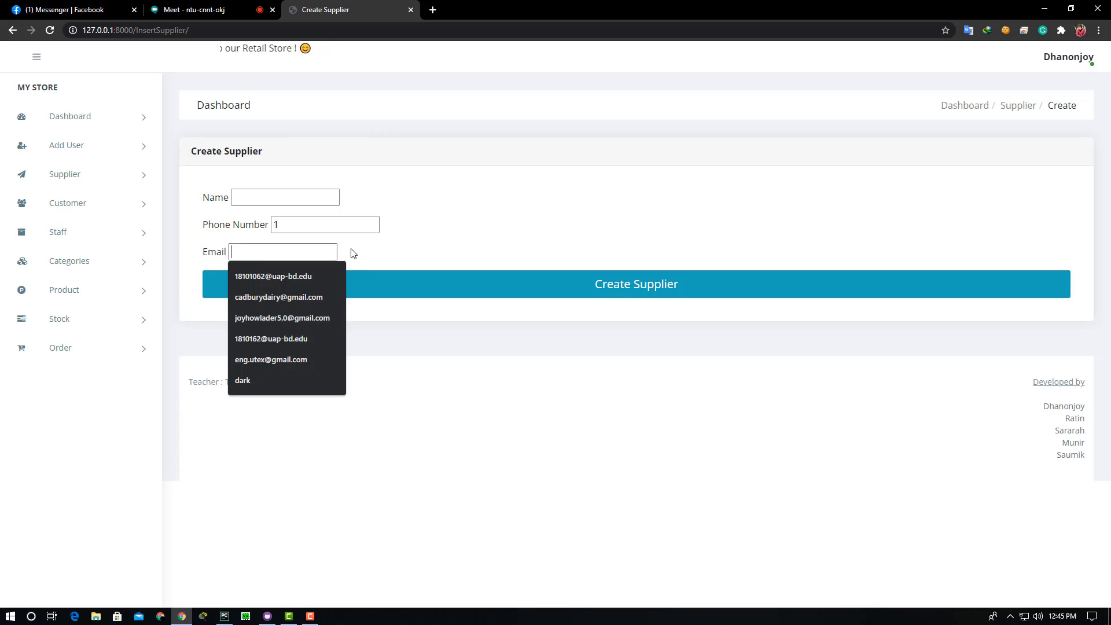
pyautogui.click(379, 253)
pyautogui.click(260, 200)
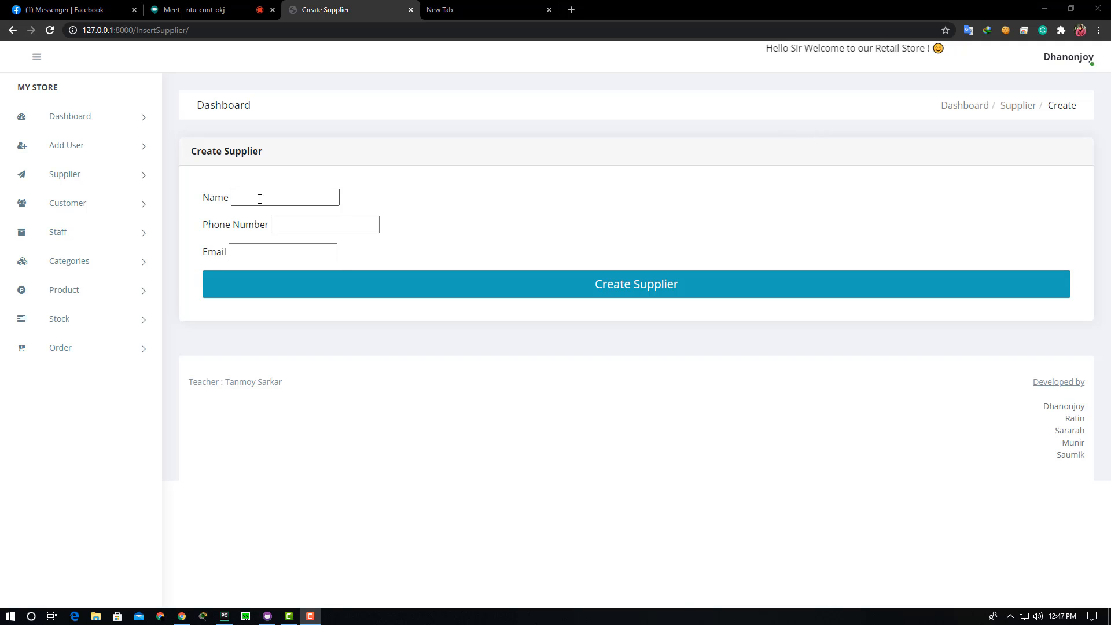
# - Enter supplier name Startech and the supplier's phone number
pyautogui.click(260, 197)
pyautogui.write('St')
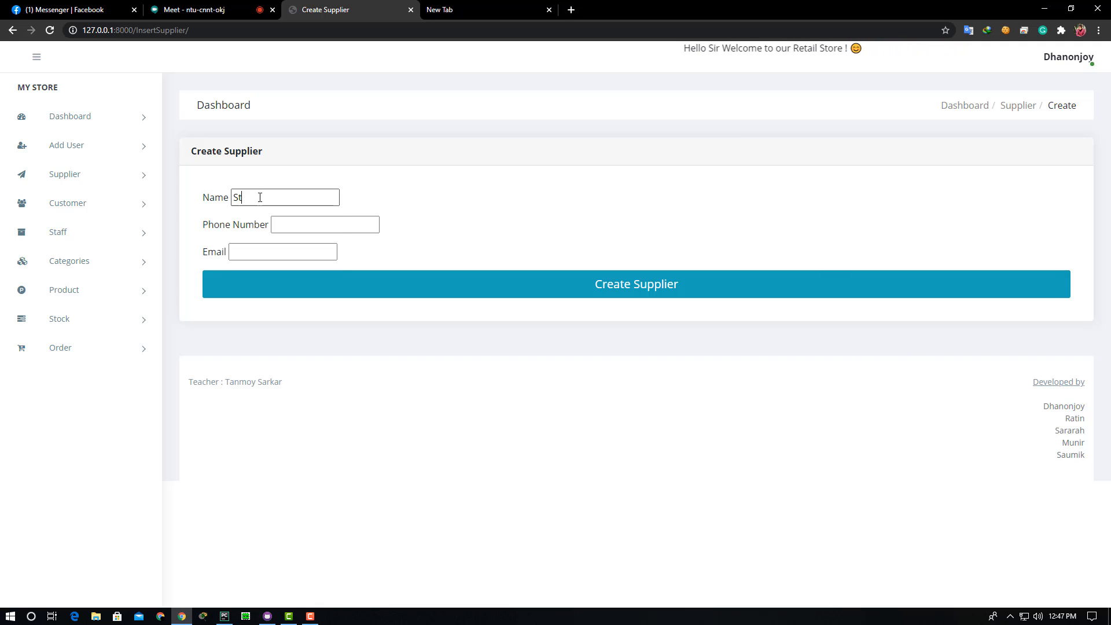
pyautogui.write('artech')
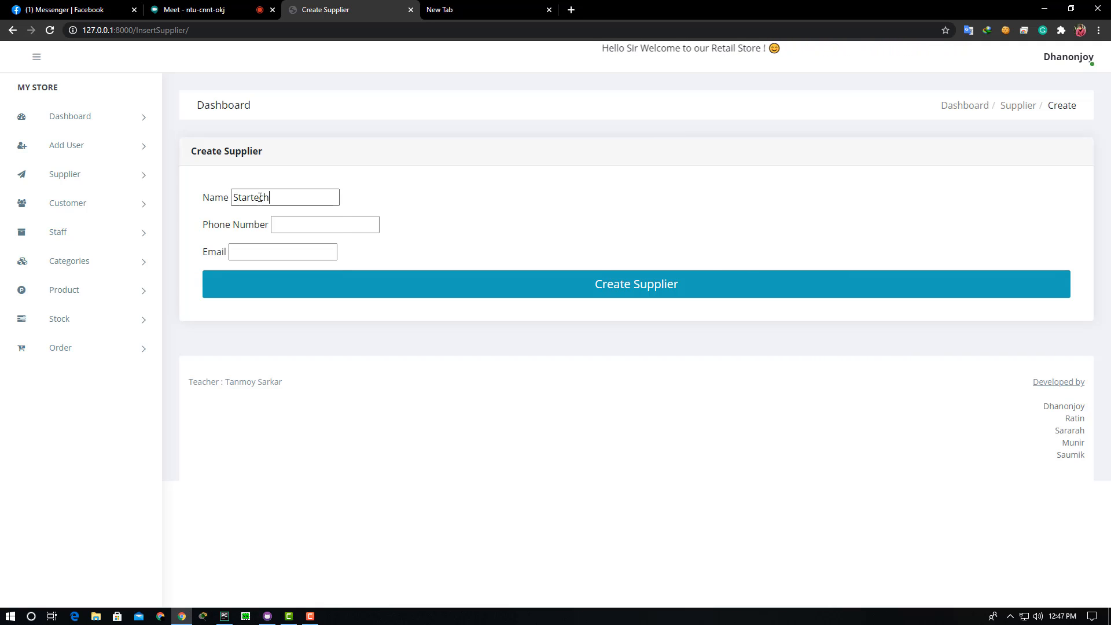
pyautogui.click(297, 223)
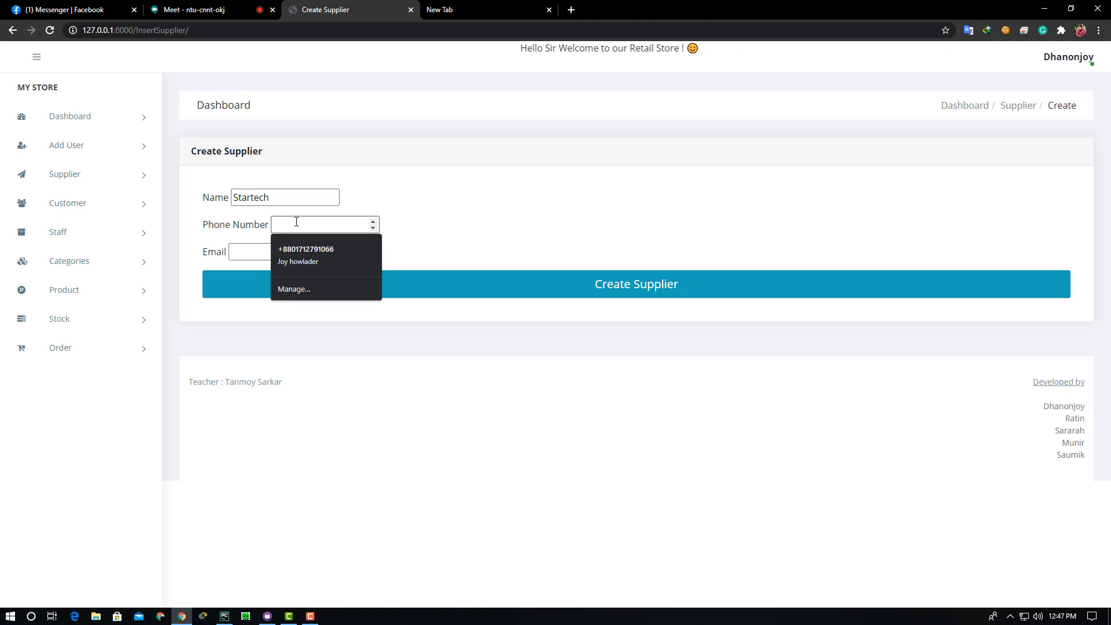
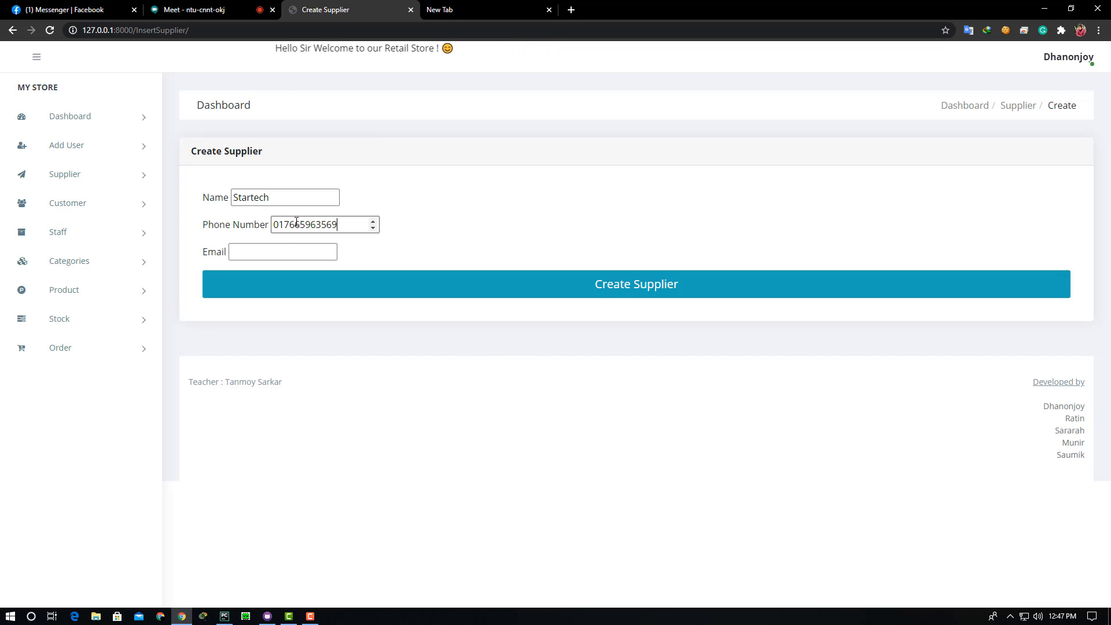
# - Type the supplier's e-mail, fix its typo and missing dot, and check the success message
pyautogui.click(275, 248)
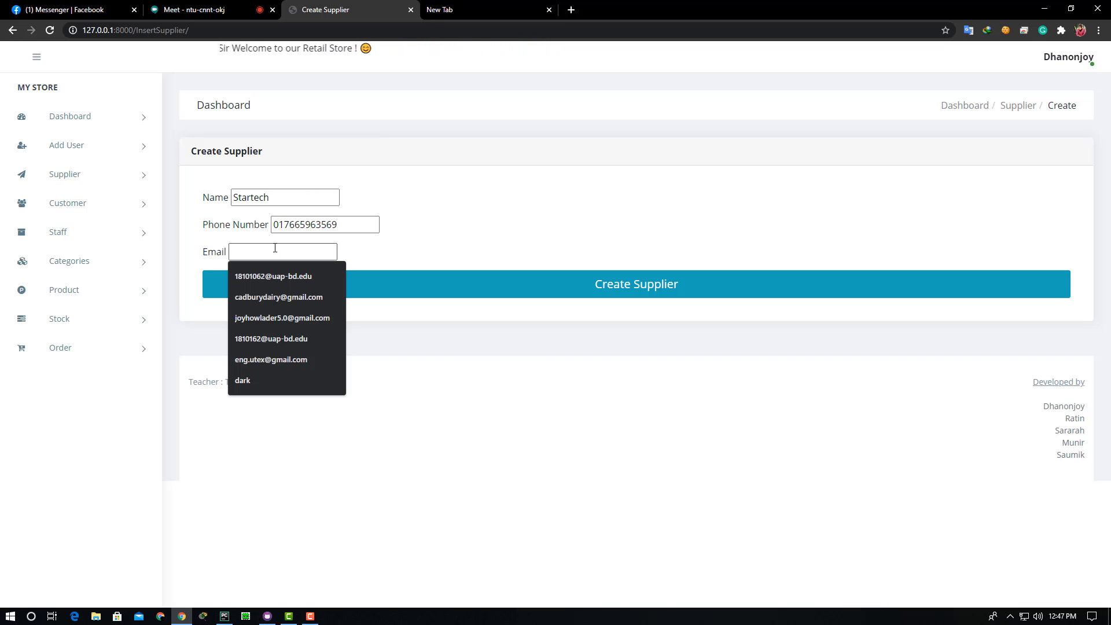
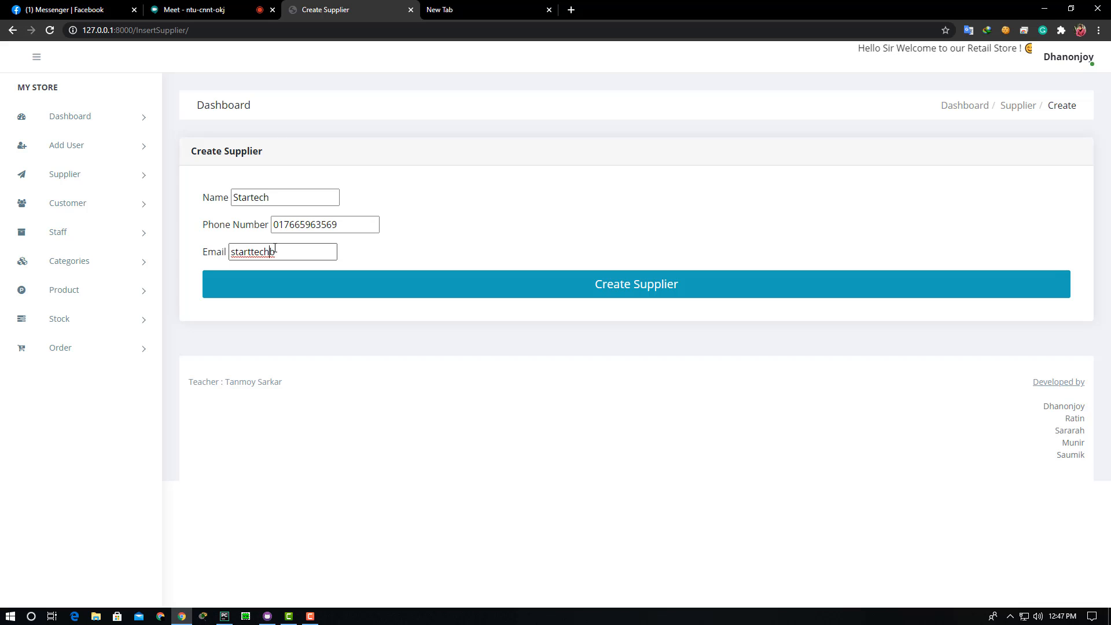
pyautogui.press('Left')
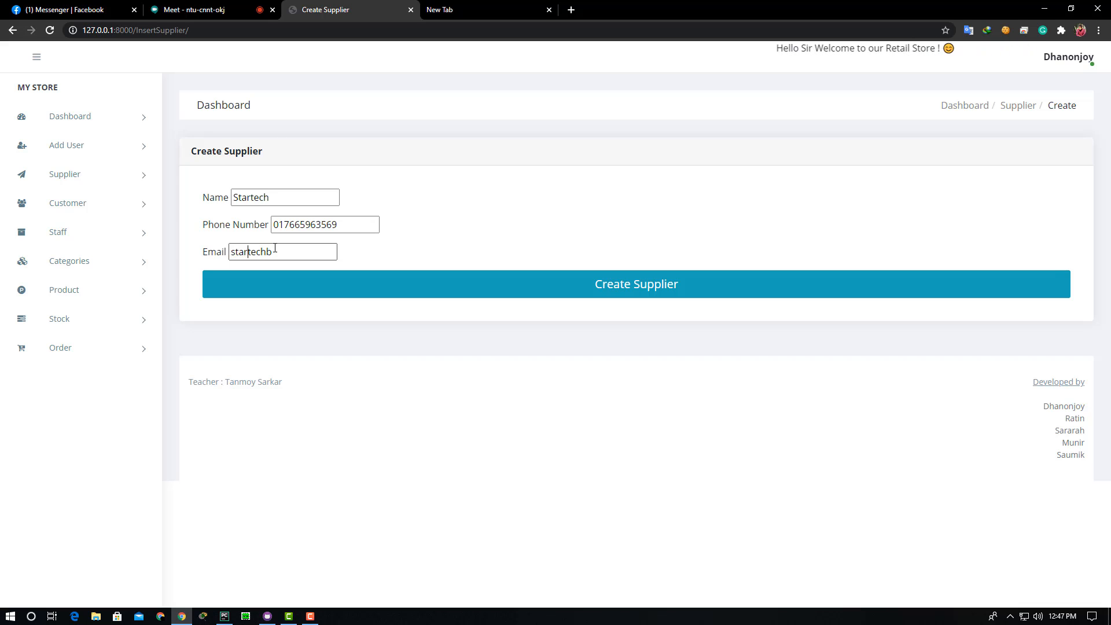
pyautogui.press('End')
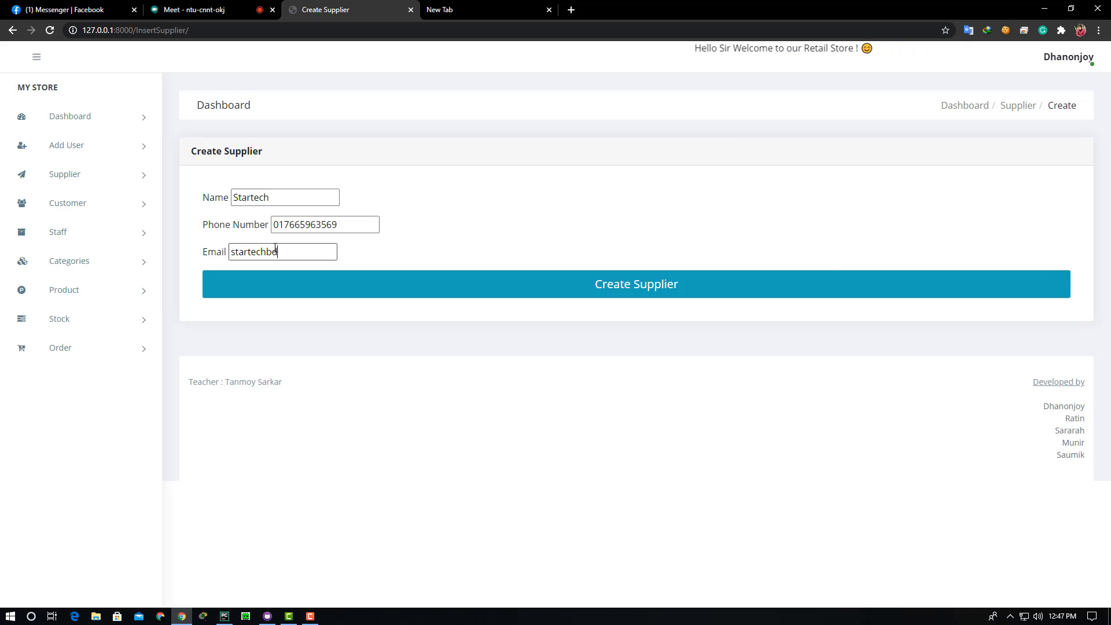
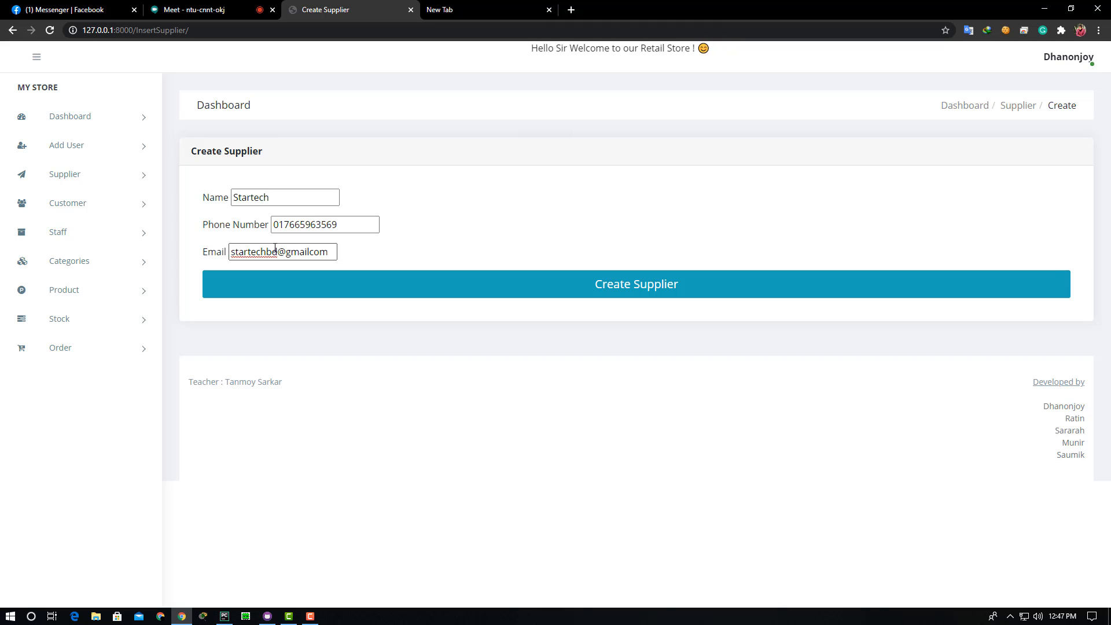
pyautogui.press('Left')
pyautogui.press('Left')
pyautogui.press('Left')
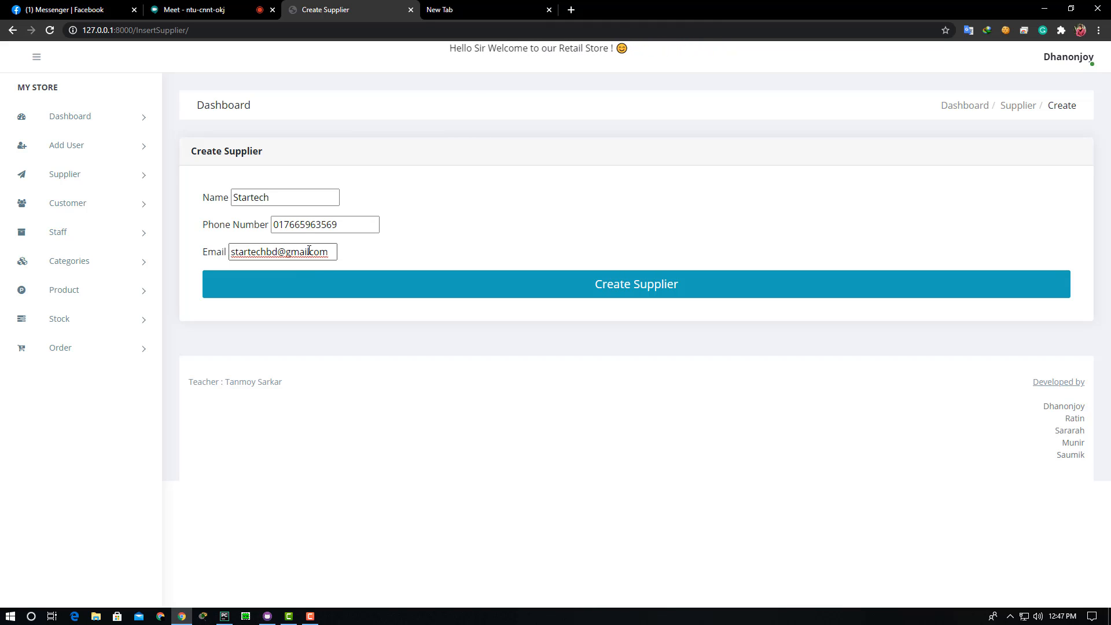
pyautogui.write('.')
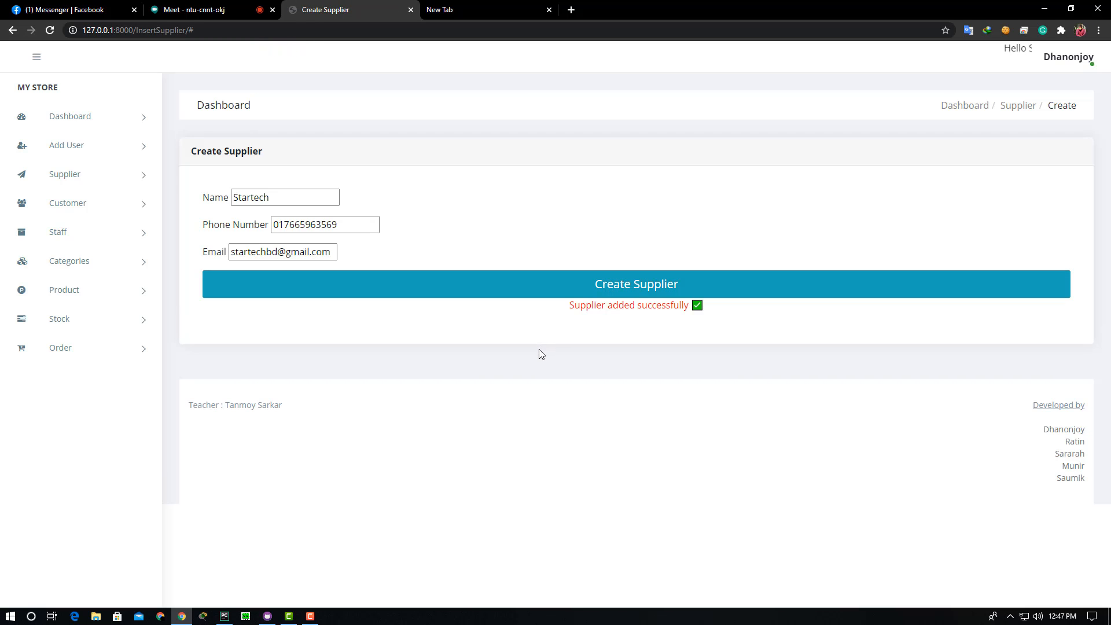
pyautogui.moveTo(617, 310); pyautogui.dragTo(729, 318)
# - Open the Supplier List showing Startech as supplier 11, then expand the Customer menu
pyautogui.click(629, 334)
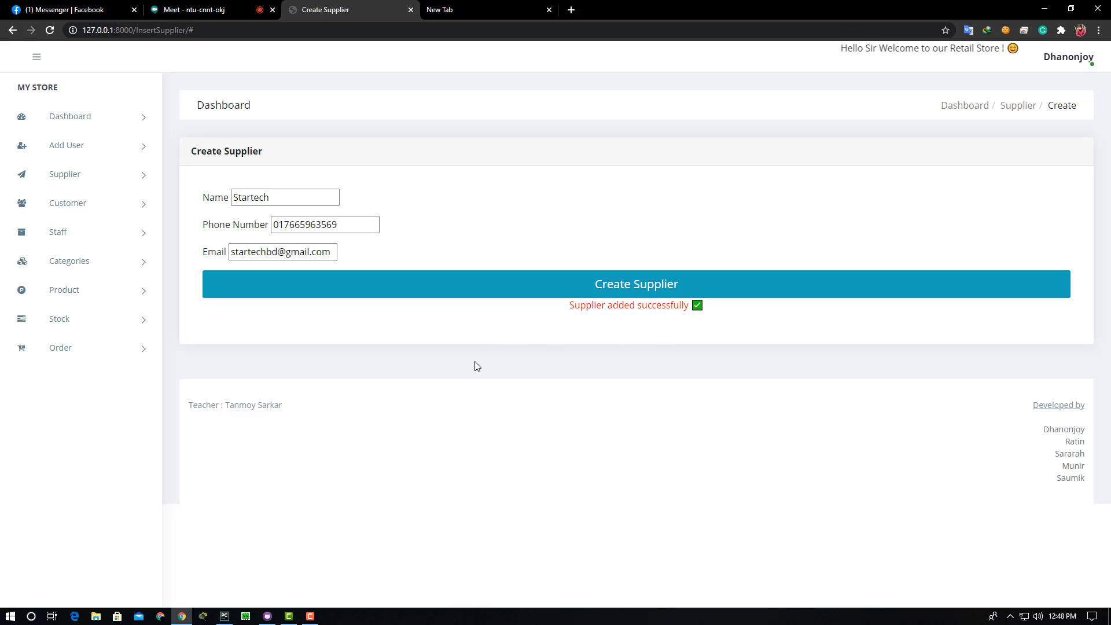
pyautogui.click(134, 181)
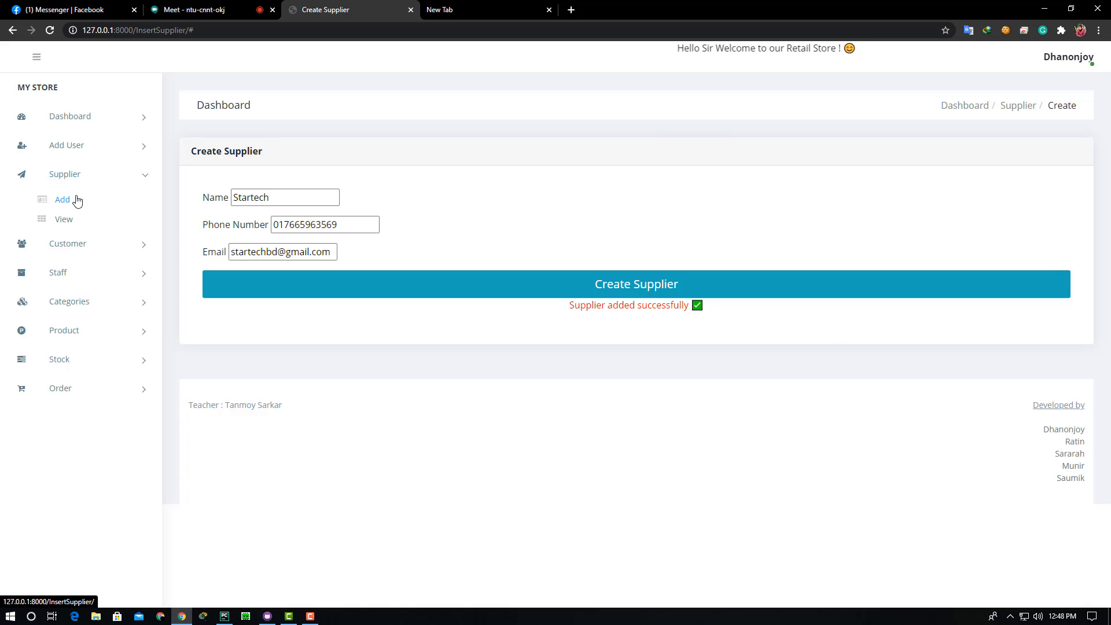
pyautogui.click(64, 226)
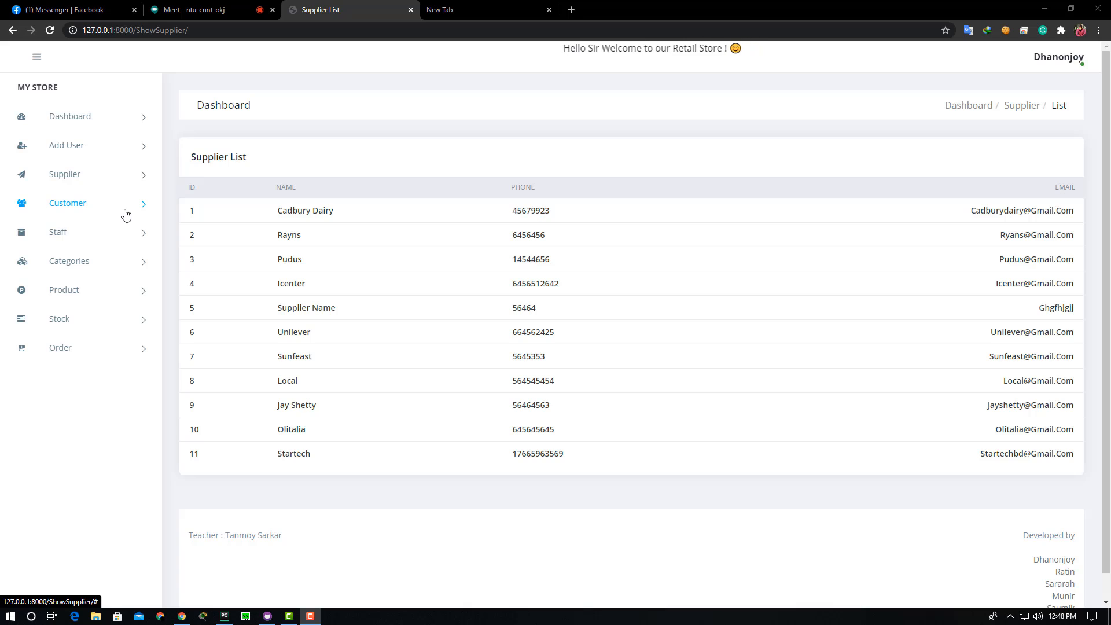
pyautogui.click(104, 211)
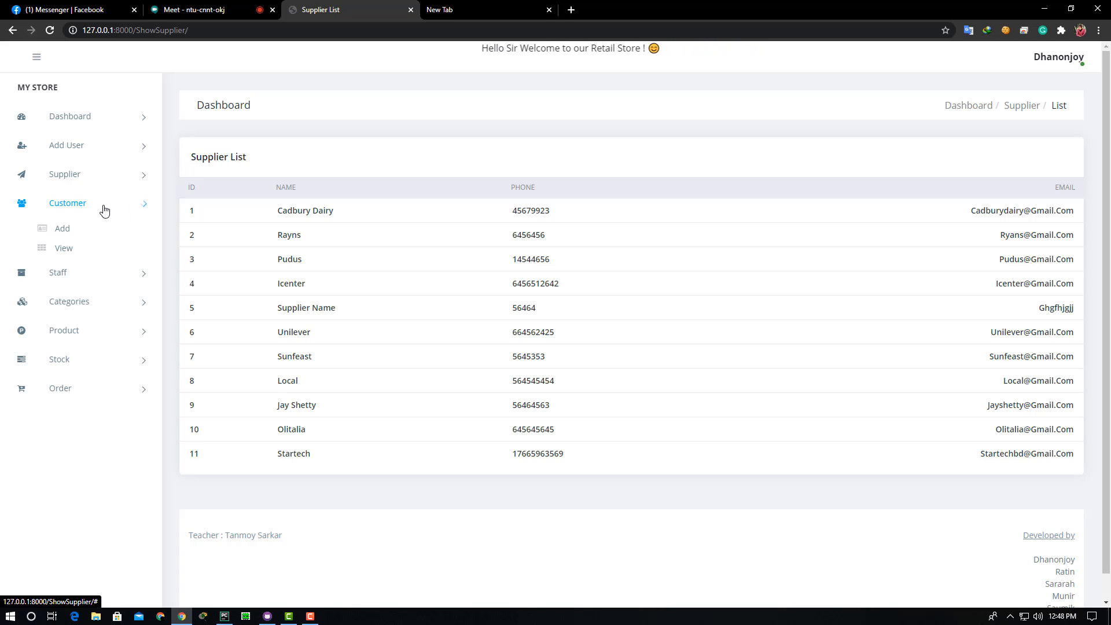
# - Open the Add Customer form and enter the customer's first name, last name and e-mail
pyautogui.click(62, 229)
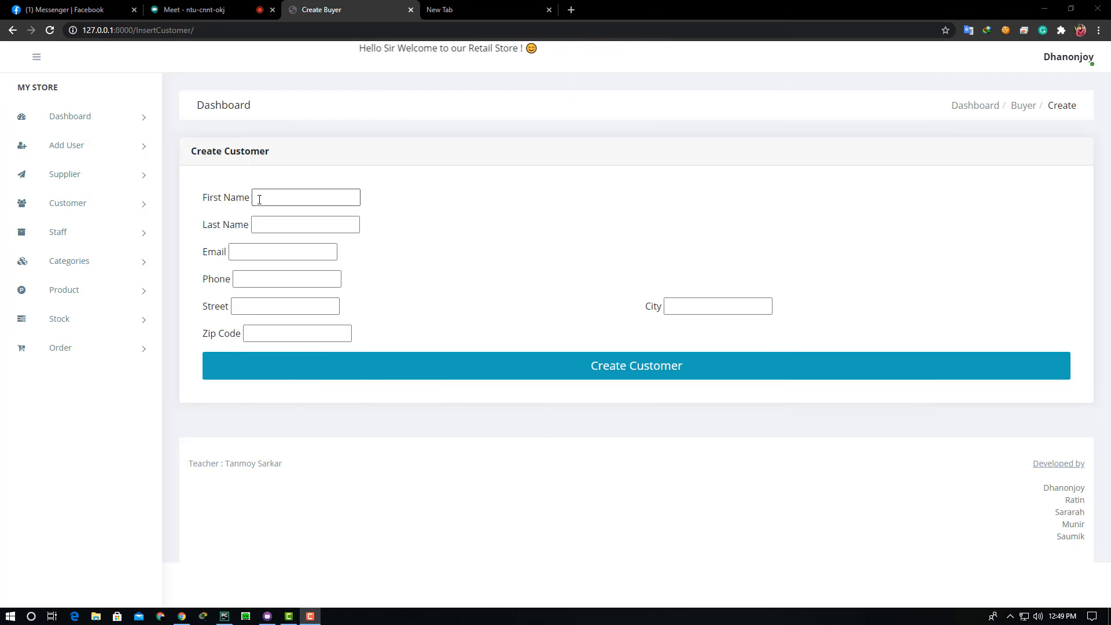
pyautogui.click(259, 198)
pyautogui.click(436, 208)
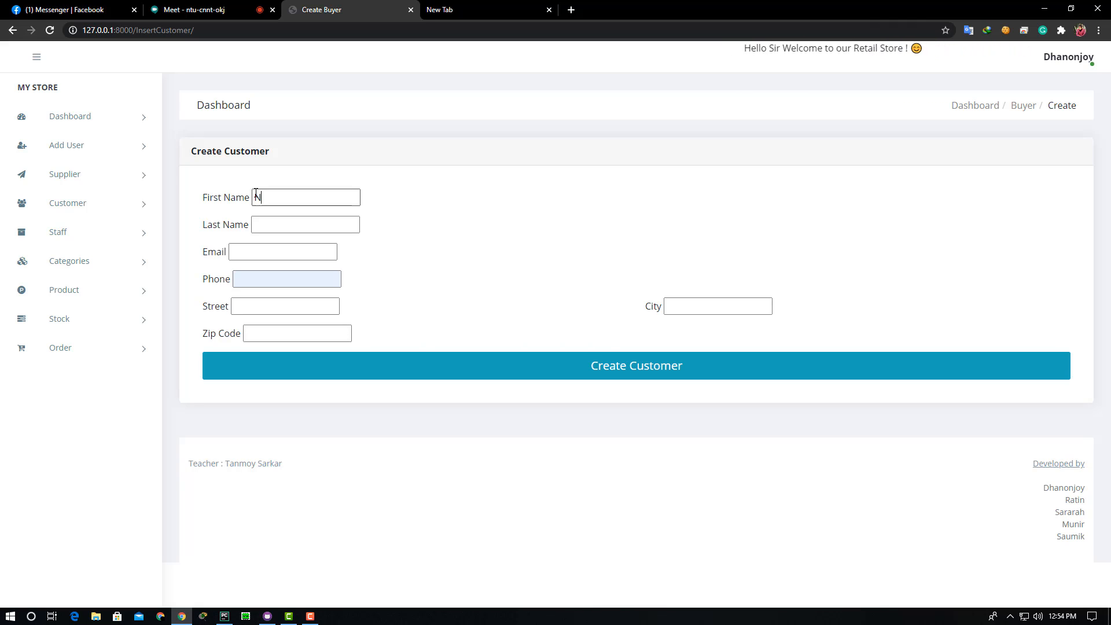
pyautogui.click(256, 195)
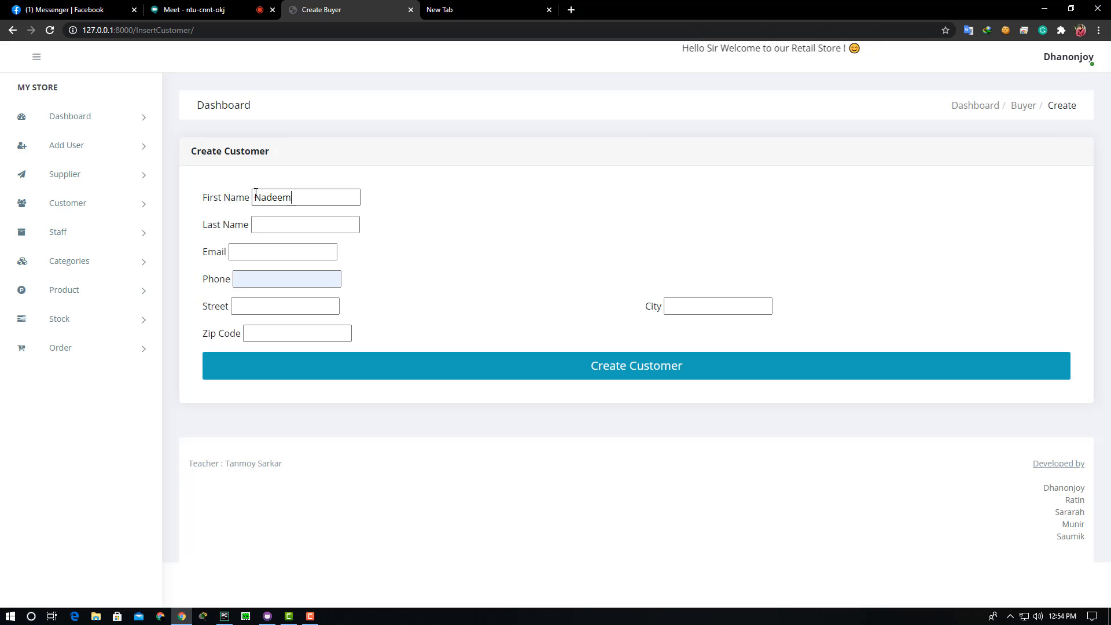
pyautogui.click(264, 227)
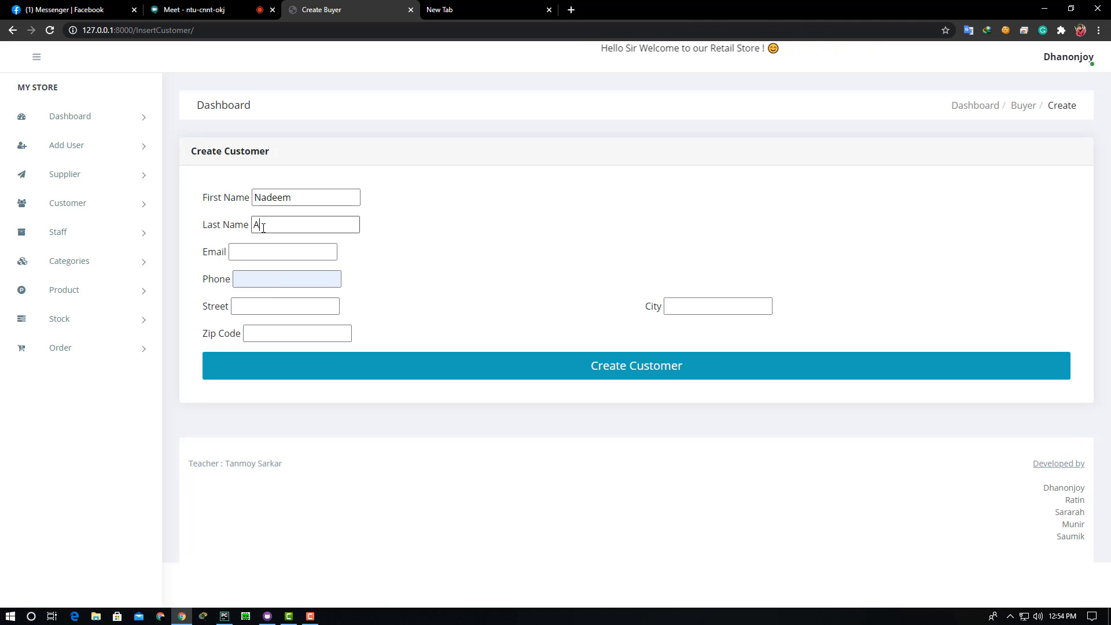
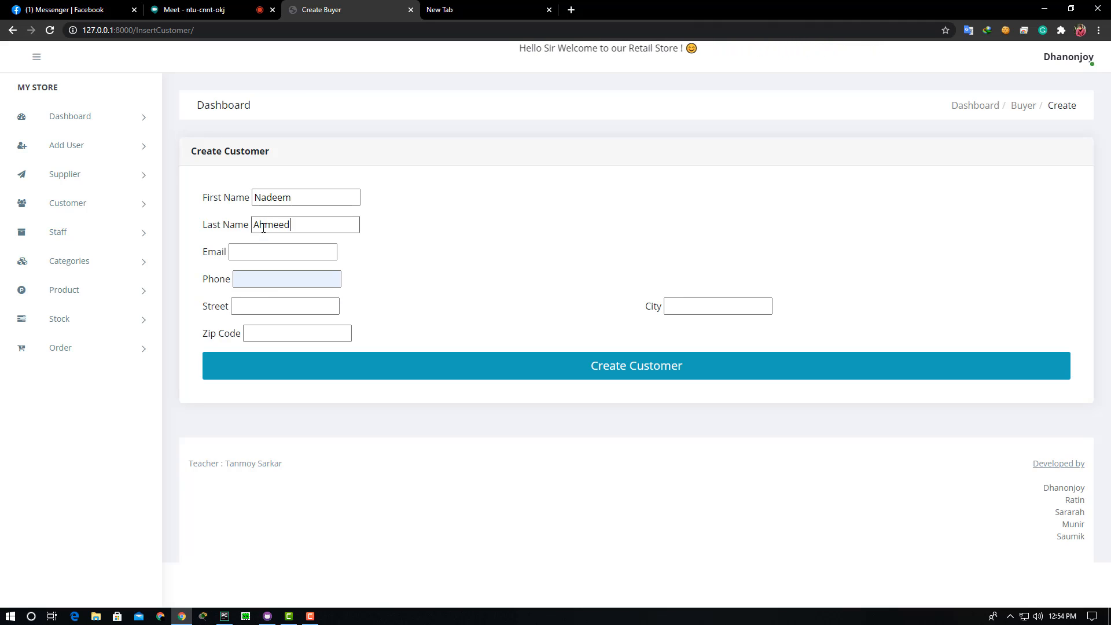
pyautogui.click(257, 253)
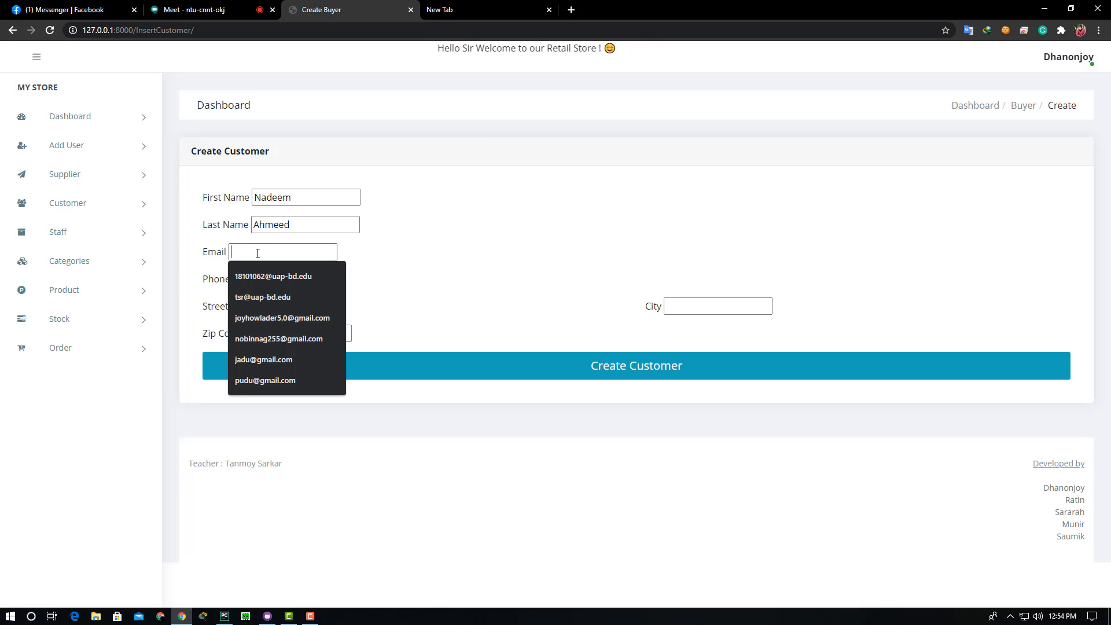
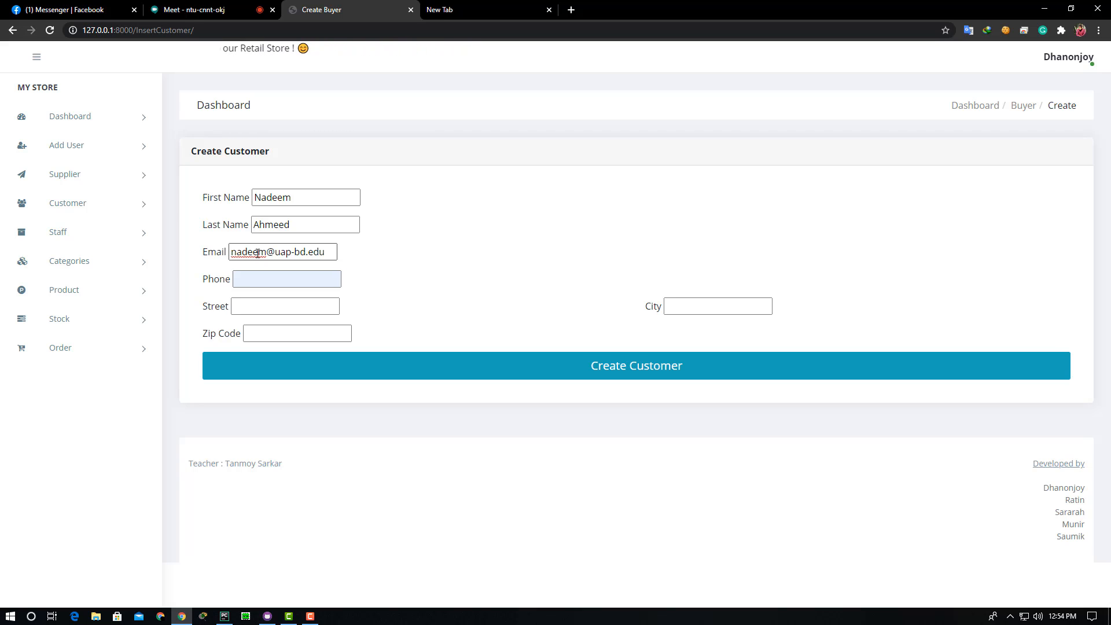
# - Add the customer's phone, street, zip code and city, then save and confirm the customer
pyautogui.click(259, 276)
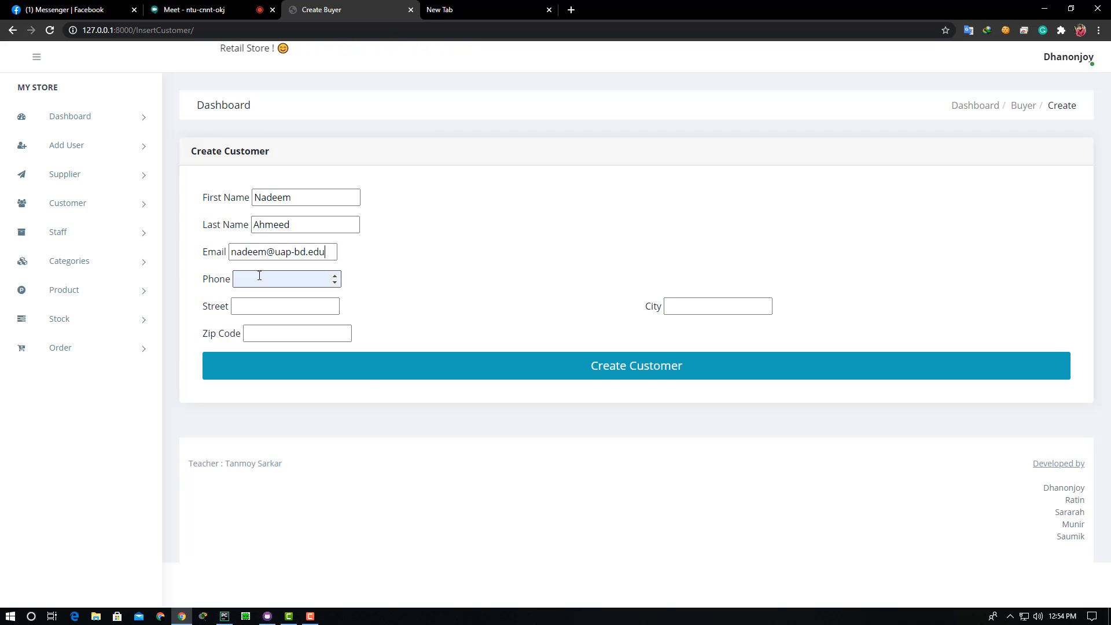
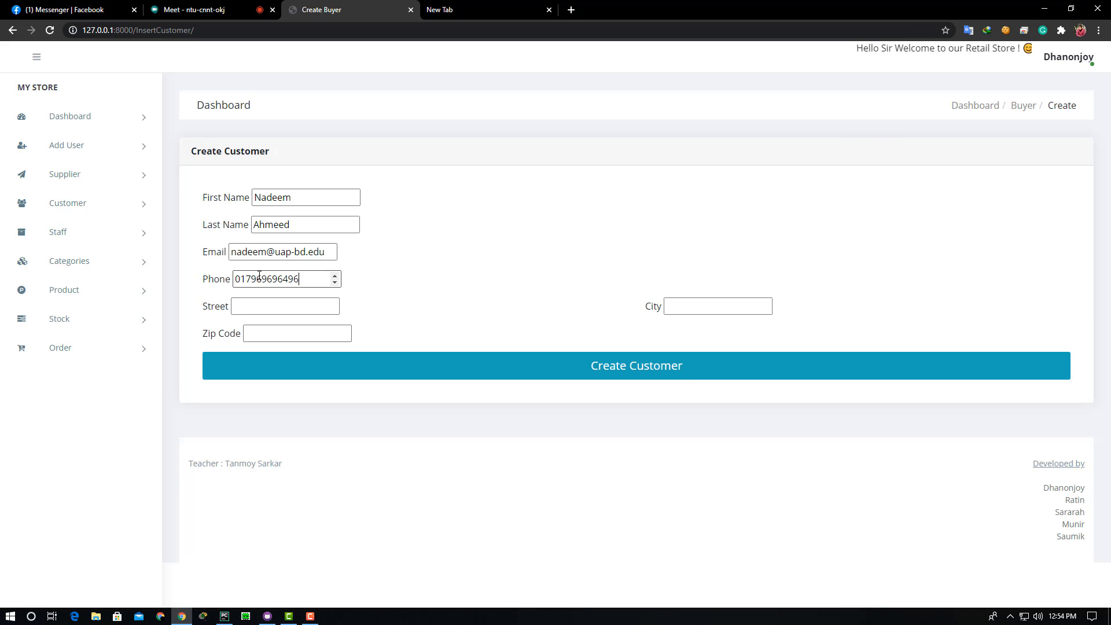
pyautogui.click(262, 308)
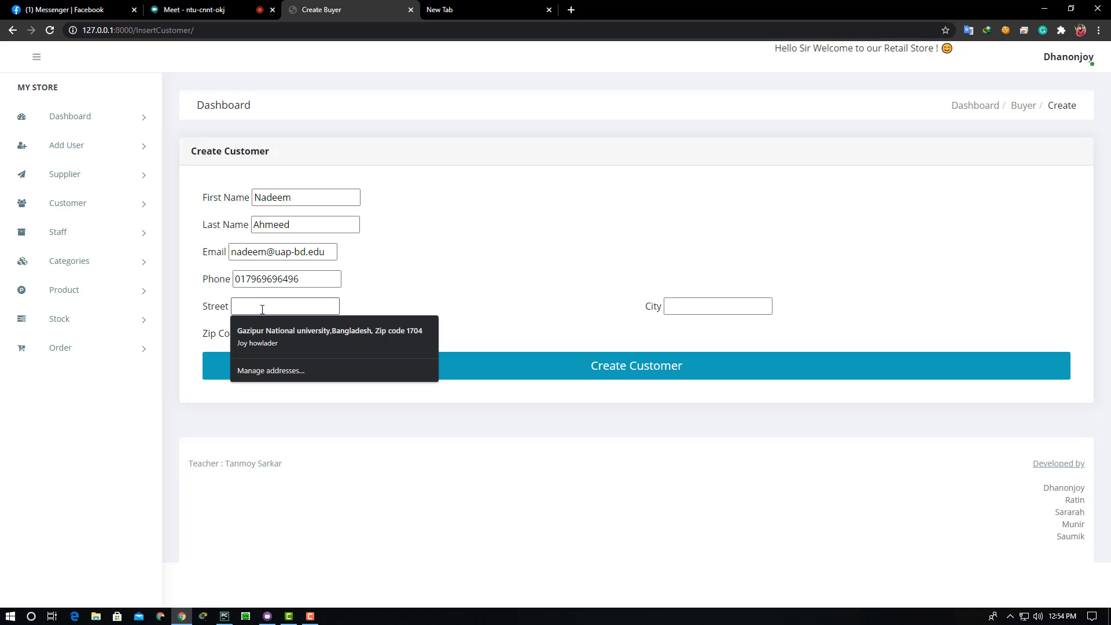
pyautogui.write('Green Road')
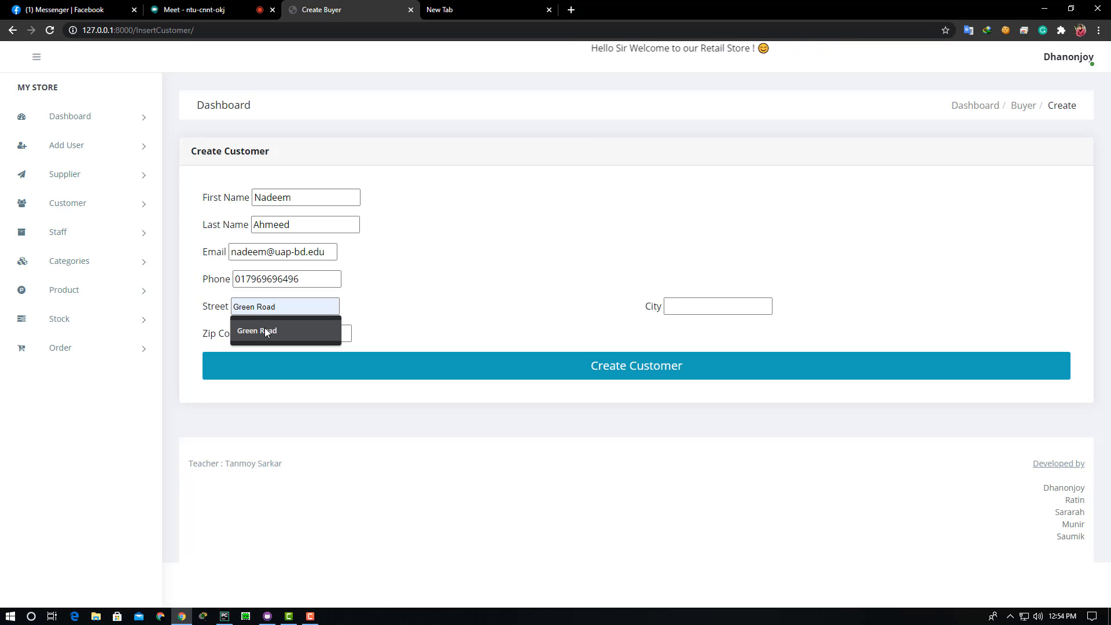
pyautogui.click(264, 331)
pyautogui.click(265, 333)
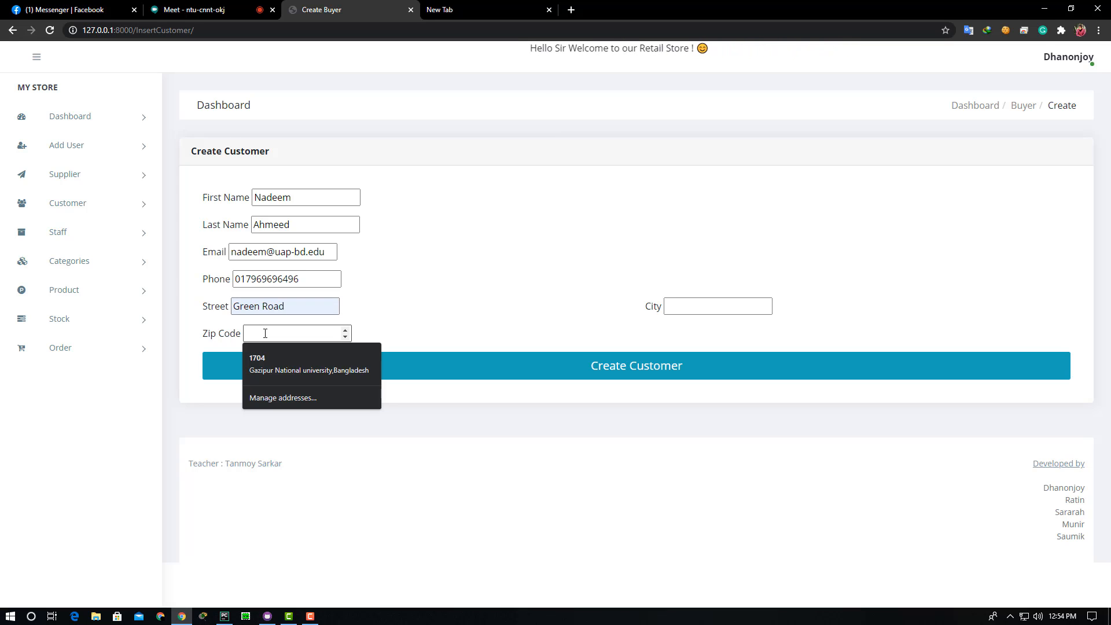
pyautogui.write('1205')
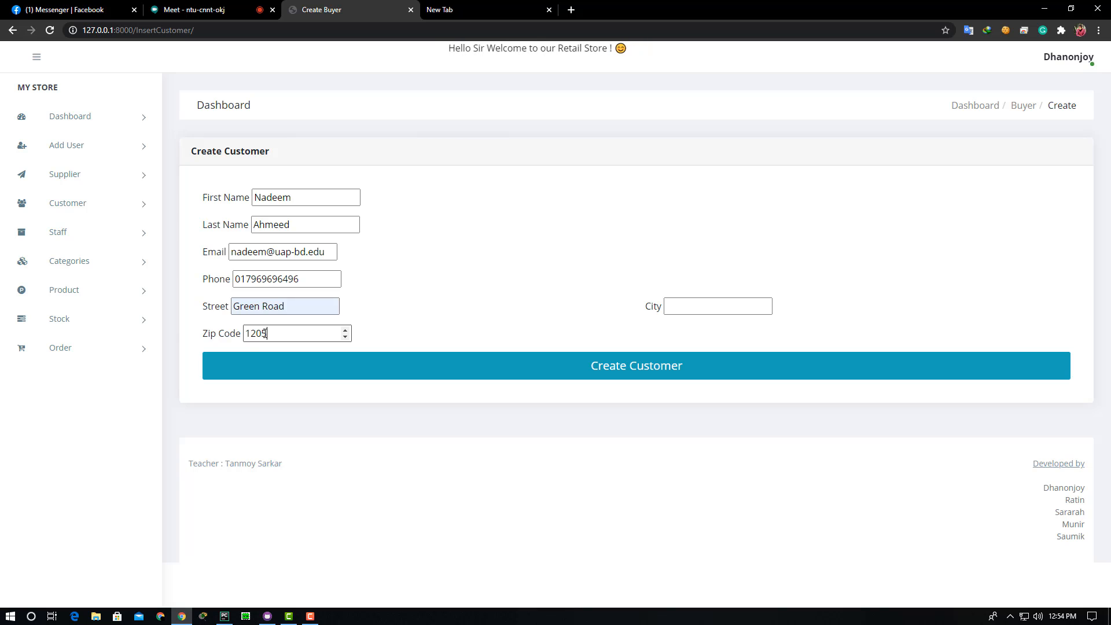
pyautogui.click(669, 305)
pyautogui.write('D')
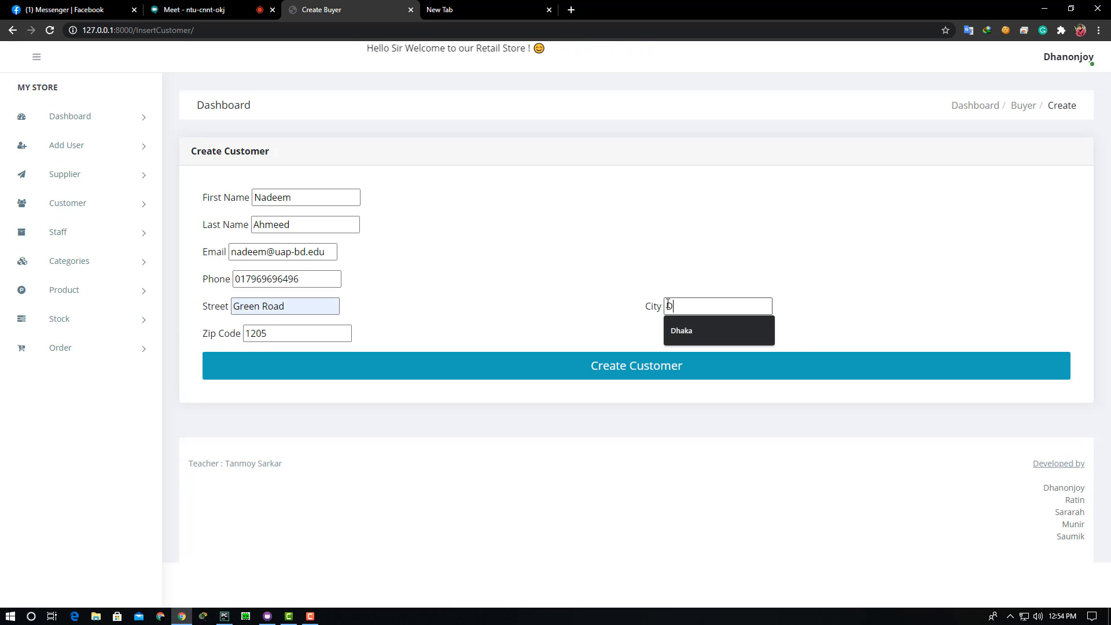
pyautogui.write('haka')
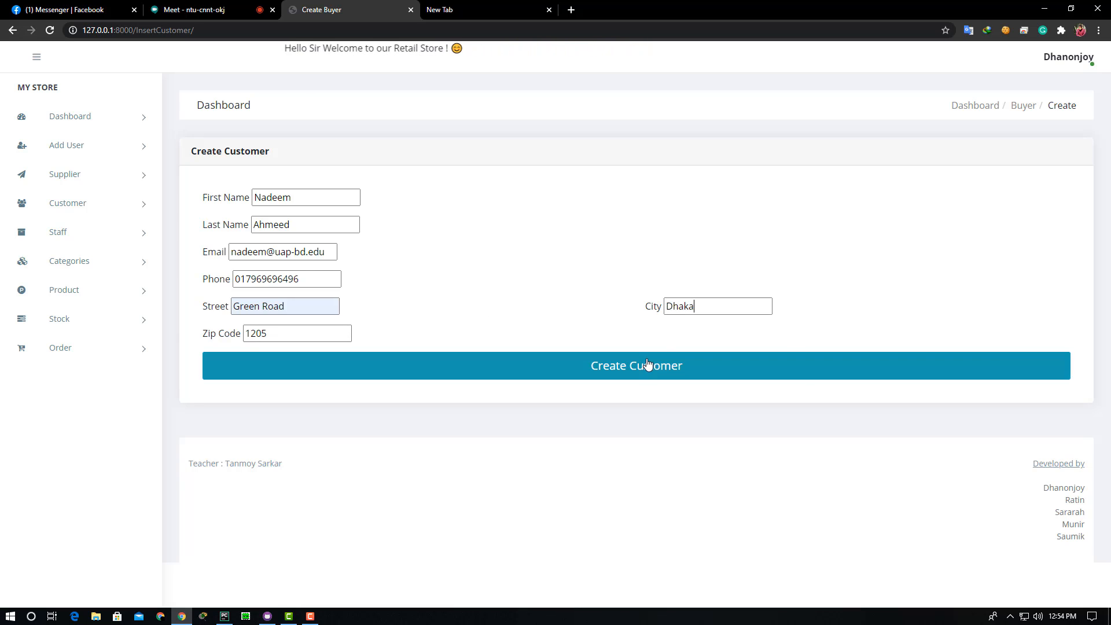
pyautogui.click(588, 375)
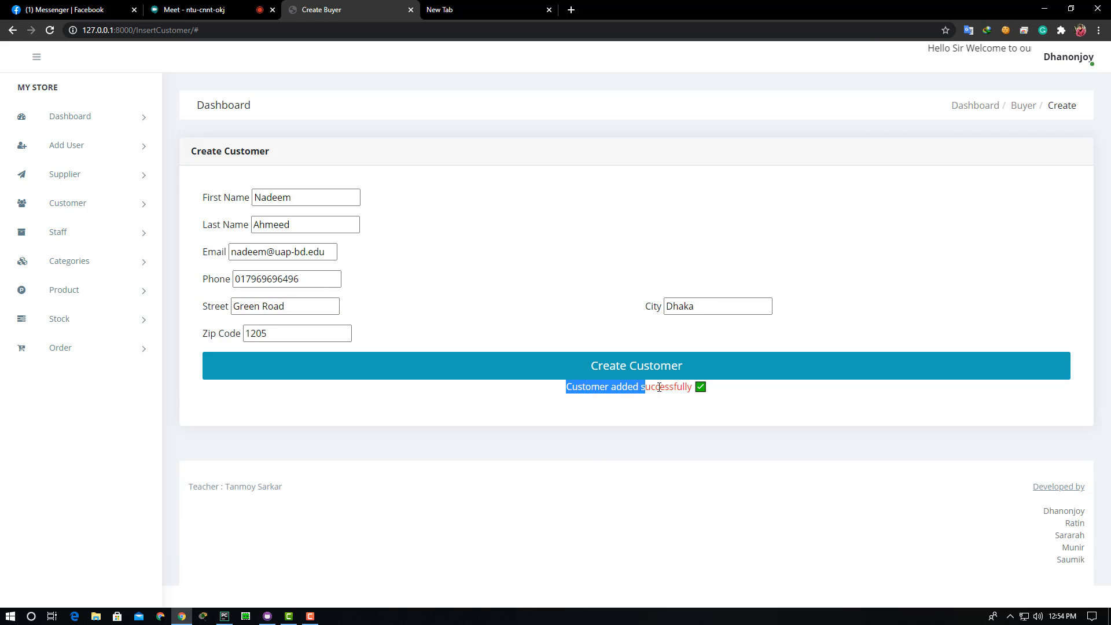
pyautogui.moveTo(659, 387); pyautogui.dragTo(727, 393)
pyautogui.click(767, 390)
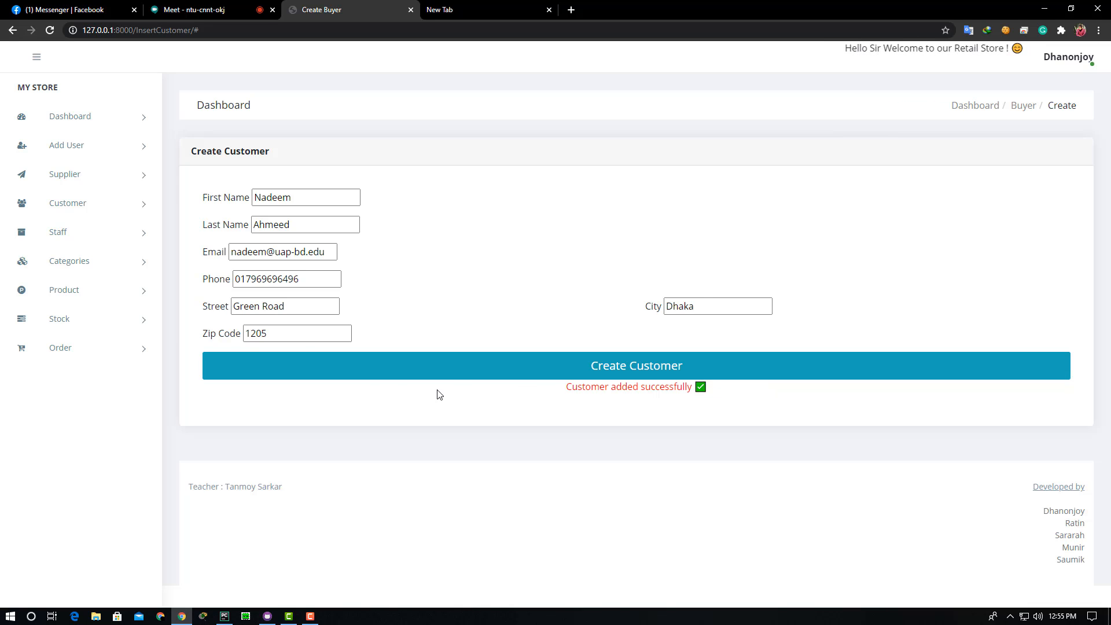
# - View the Customer List with the new customer as entry 5, then expand the Staff menu
pyautogui.click(122, 212)
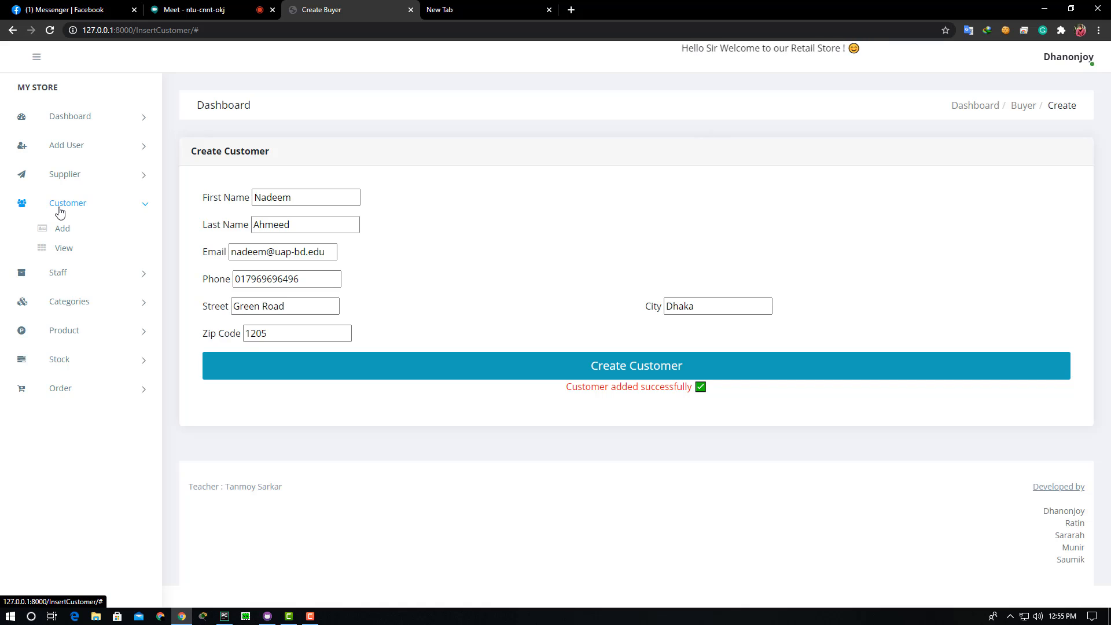
pyautogui.click(62, 252)
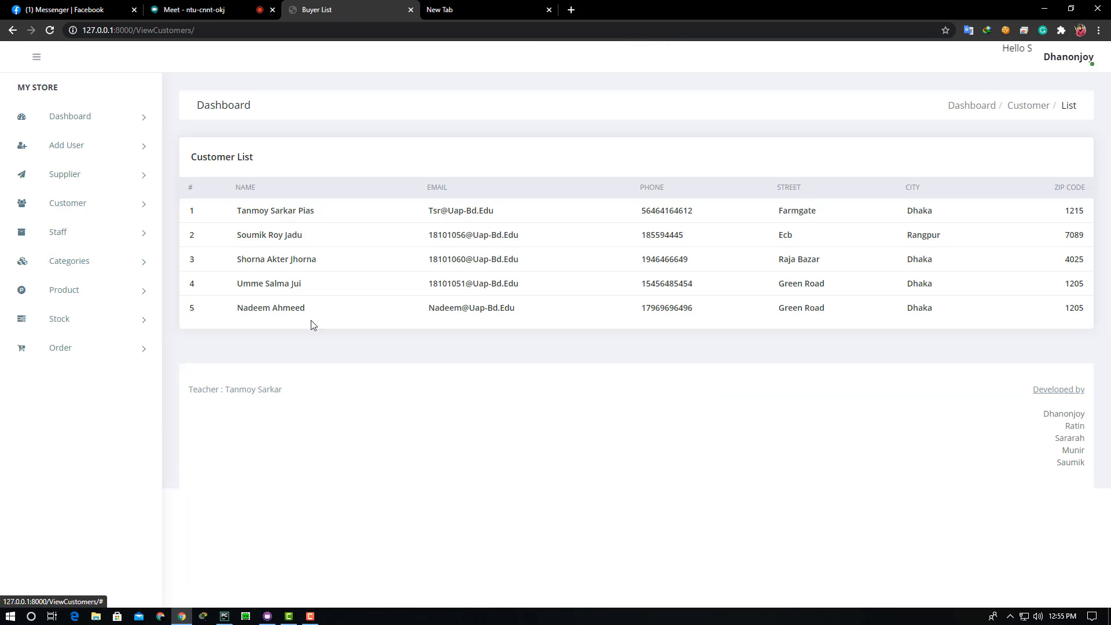
pyautogui.moveTo(233, 215); pyautogui.dragTo(988, 315)
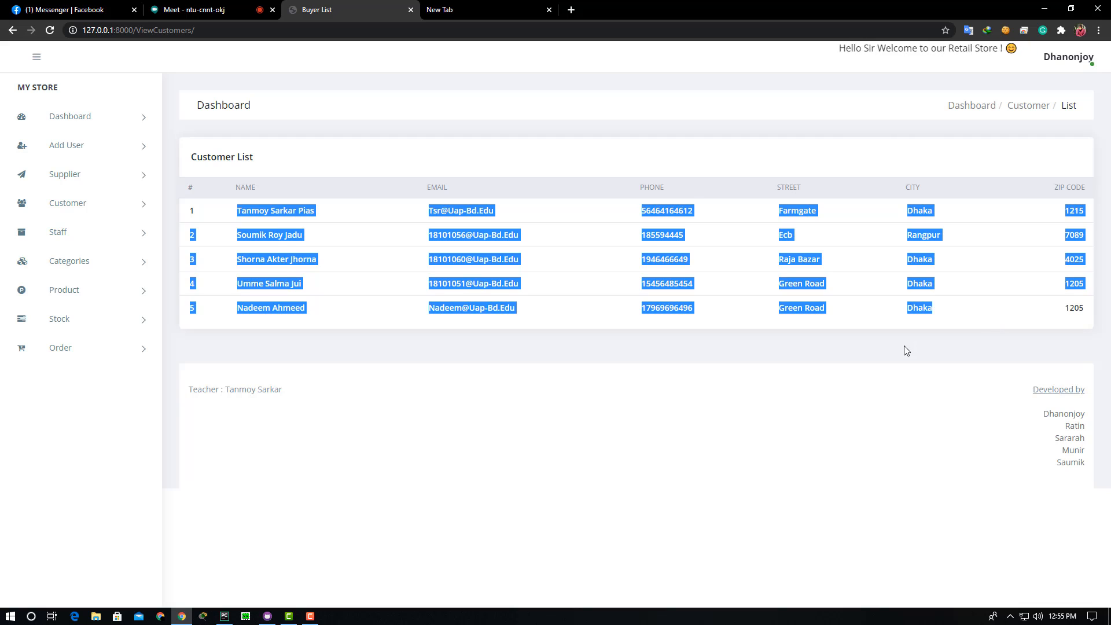
pyautogui.click(939, 335)
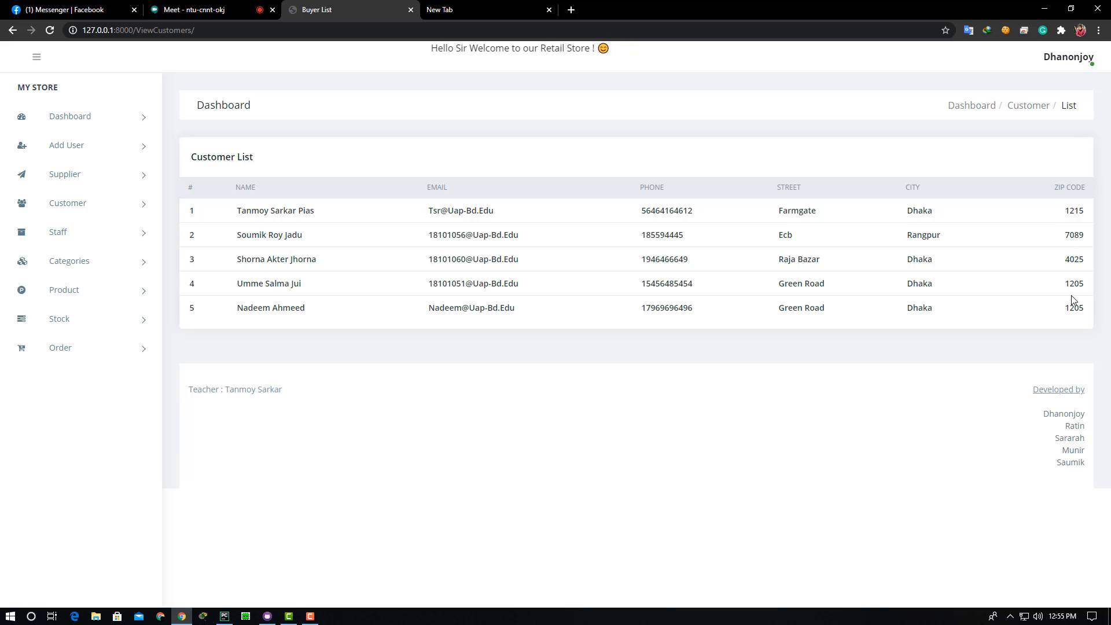
pyautogui.click(140, 238)
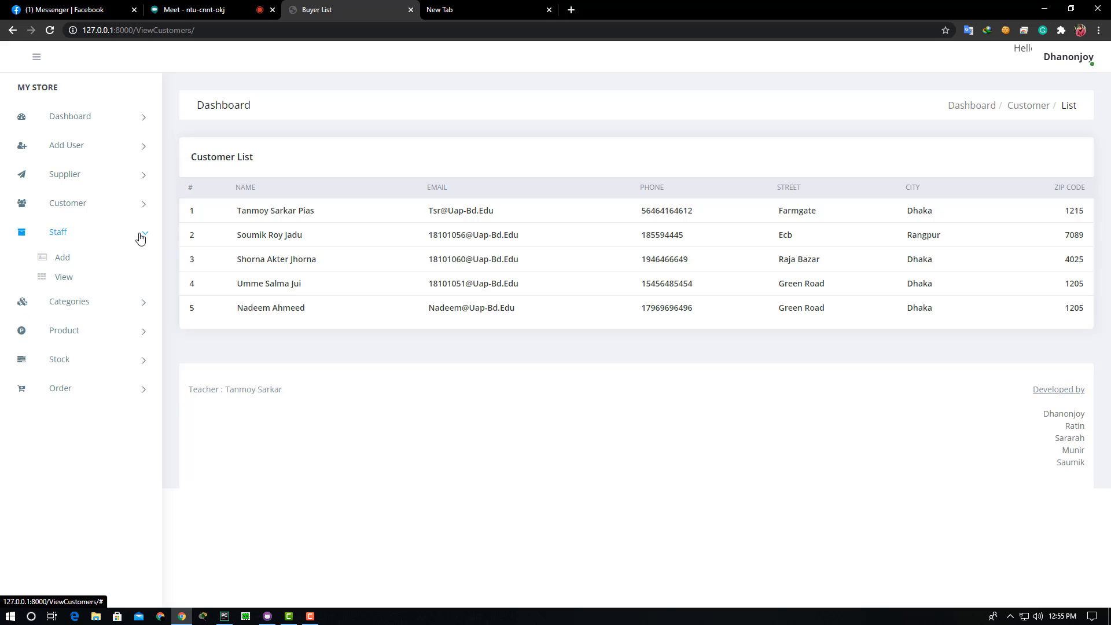
# - Open the Create Staff form and enter the staff member's first and last name
pyautogui.click(62, 261)
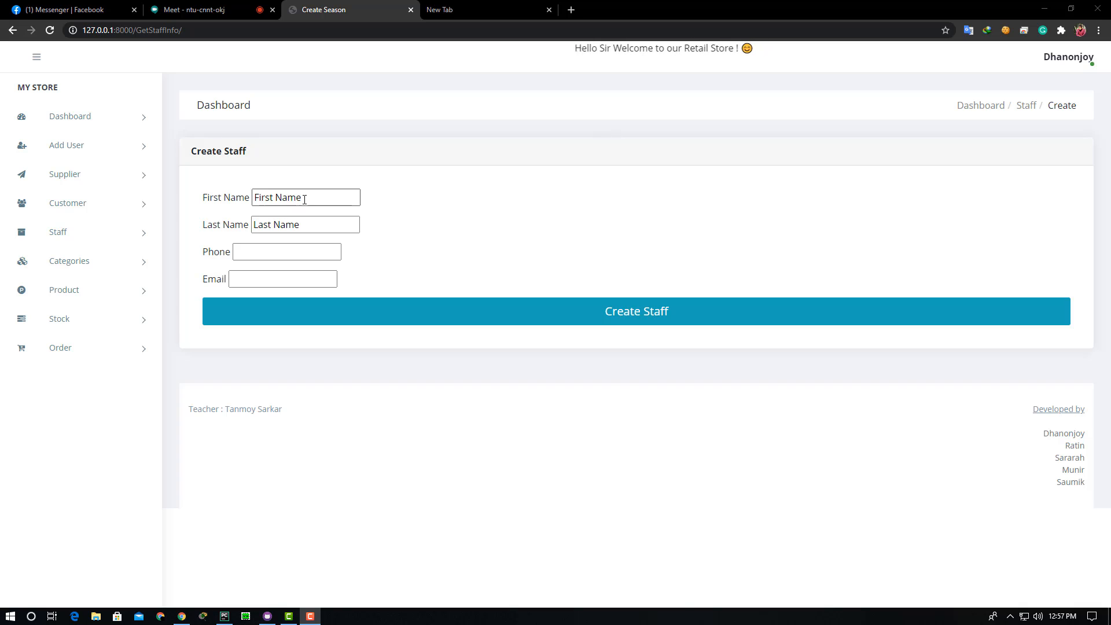
pyautogui.moveTo(304, 200); pyautogui.dragTo(249, 211)
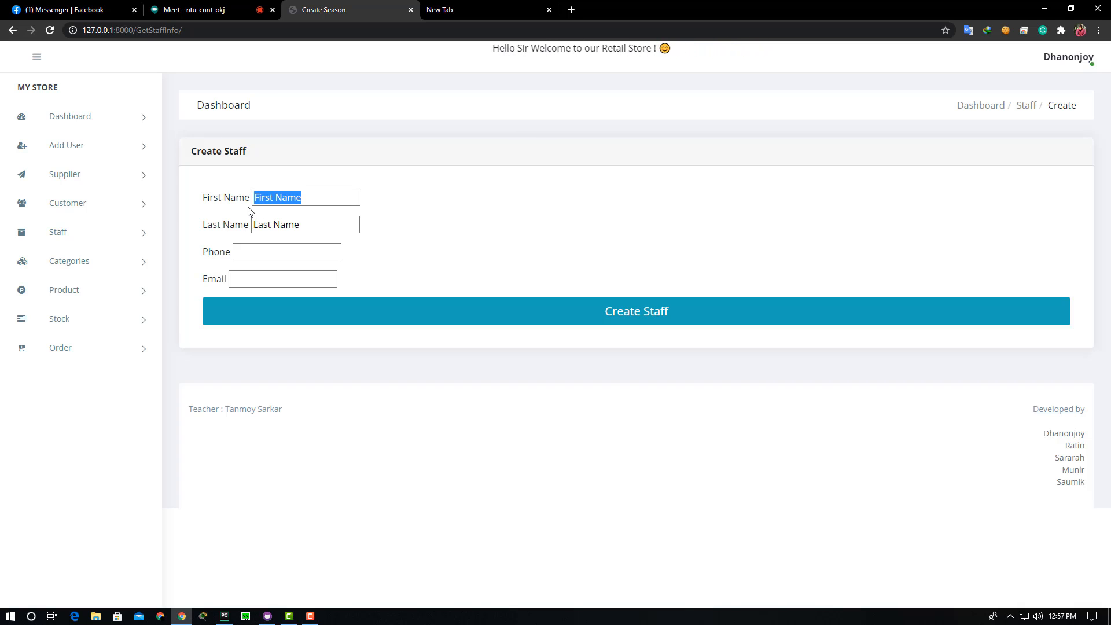
pyautogui.write('jui')
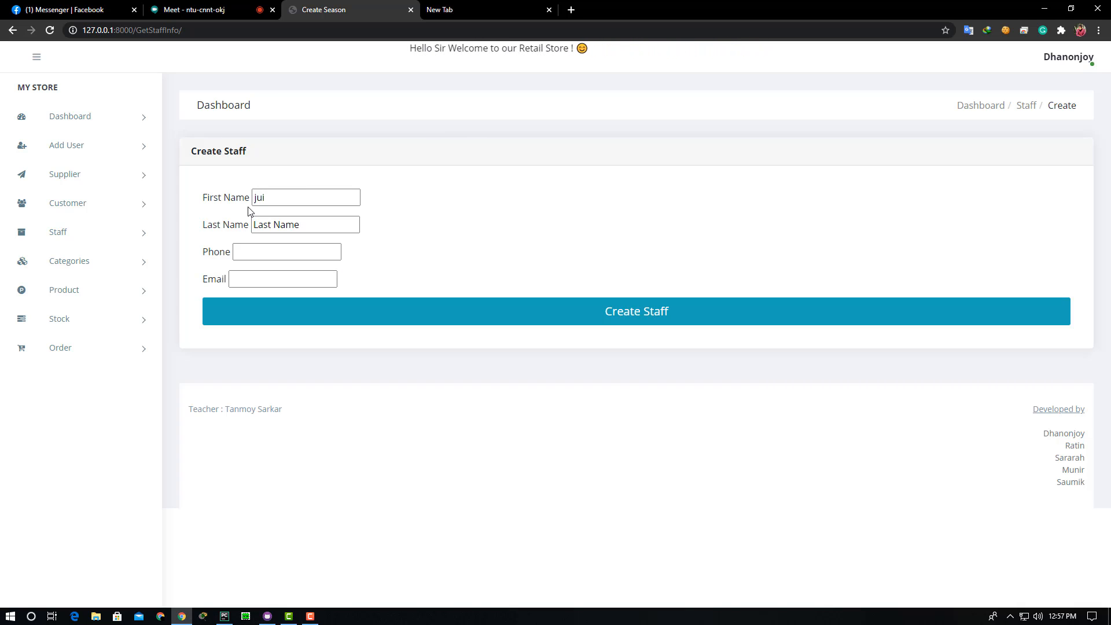
pyautogui.moveTo(363, 225); pyautogui.dragTo(251, 226)
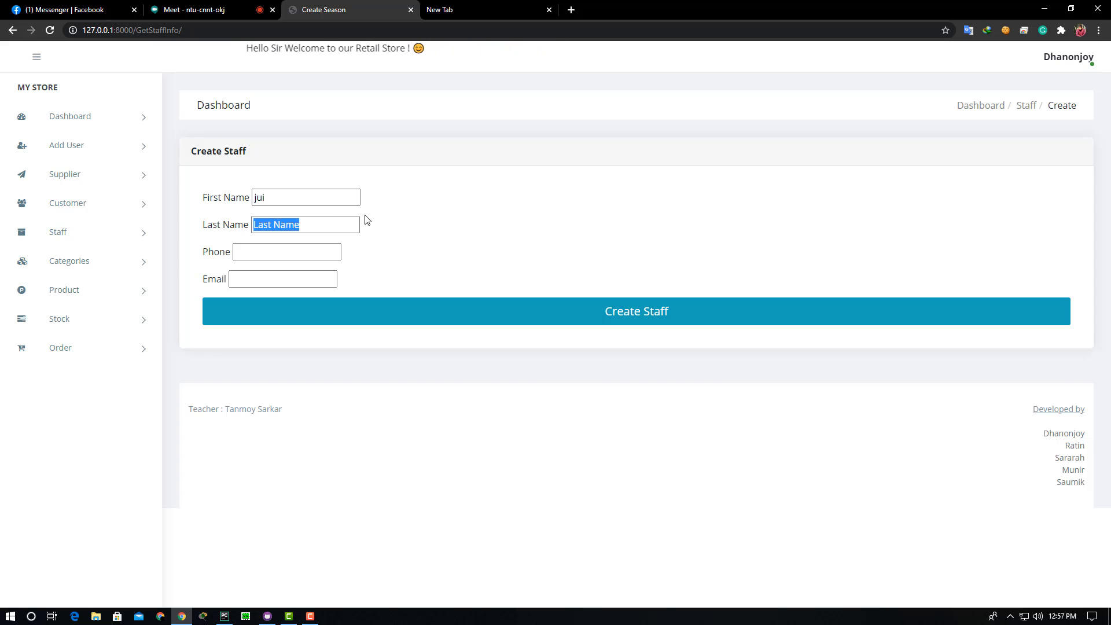
pyautogui.press('BackSpace')
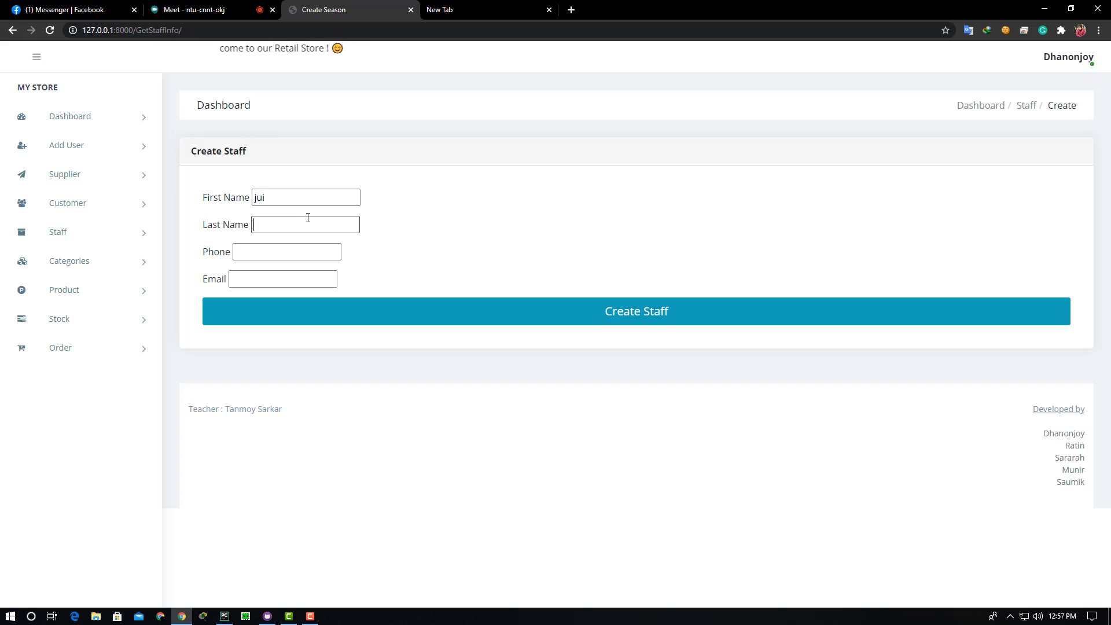
pyautogui.doubleClick(280, 197)
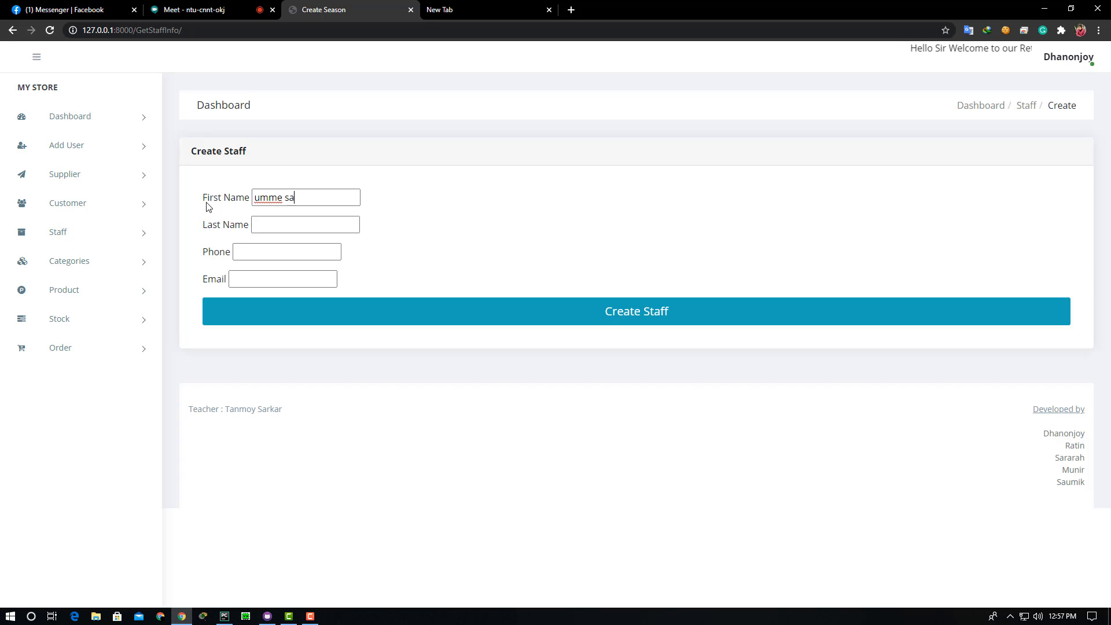
pyautogui.click(269, 225)
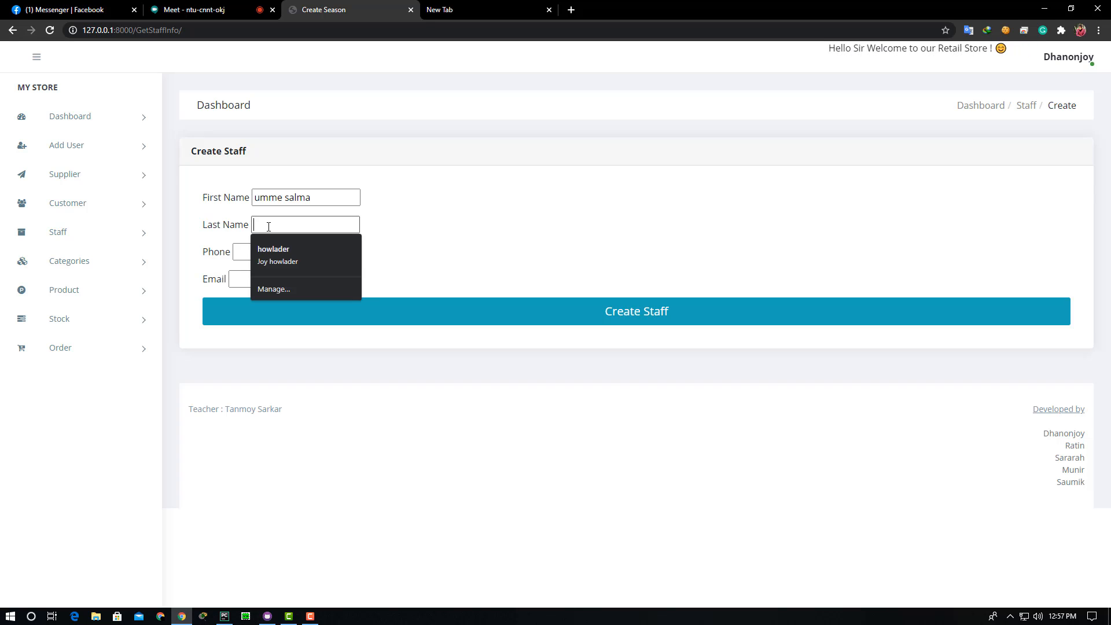
pyautogui.write('jui')
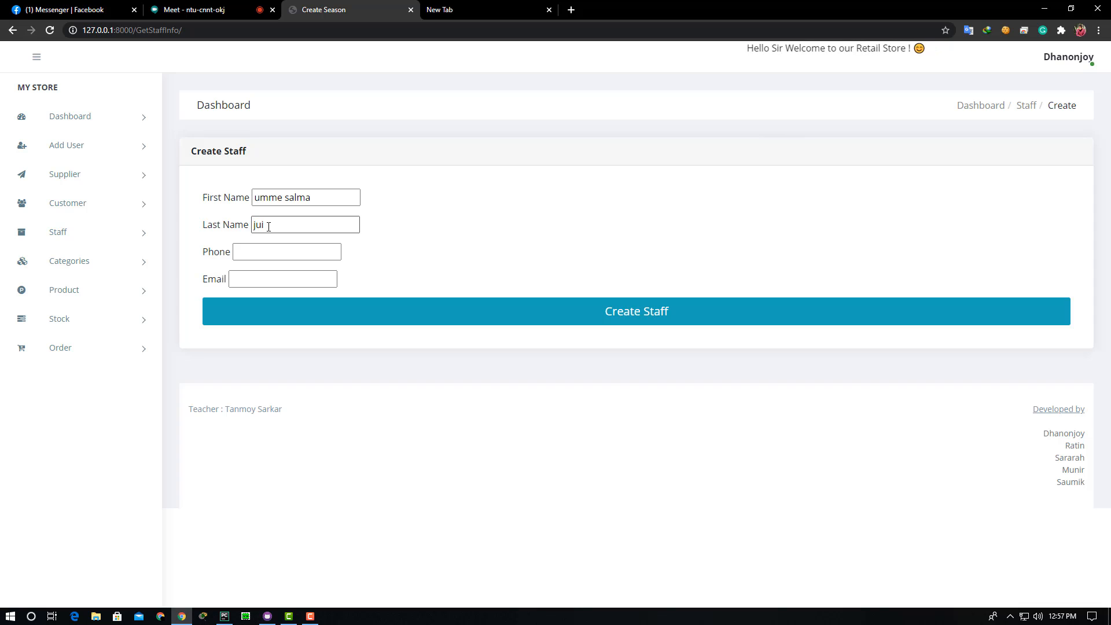
# - Add the staff member's phone number and email, then create the staff record
pyautogui.click(263, 248)
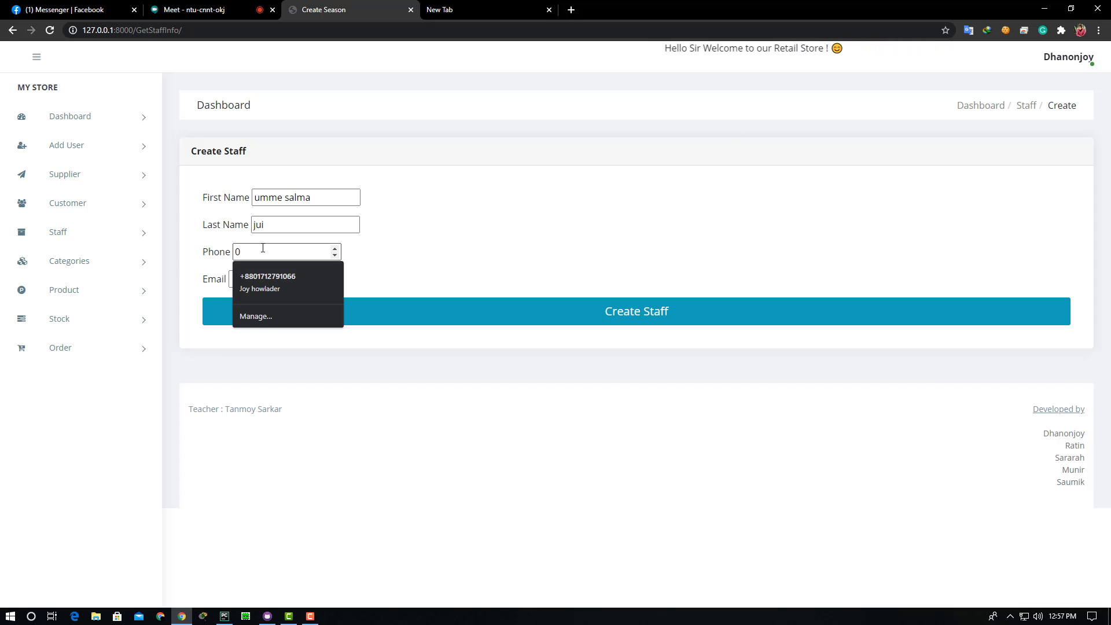
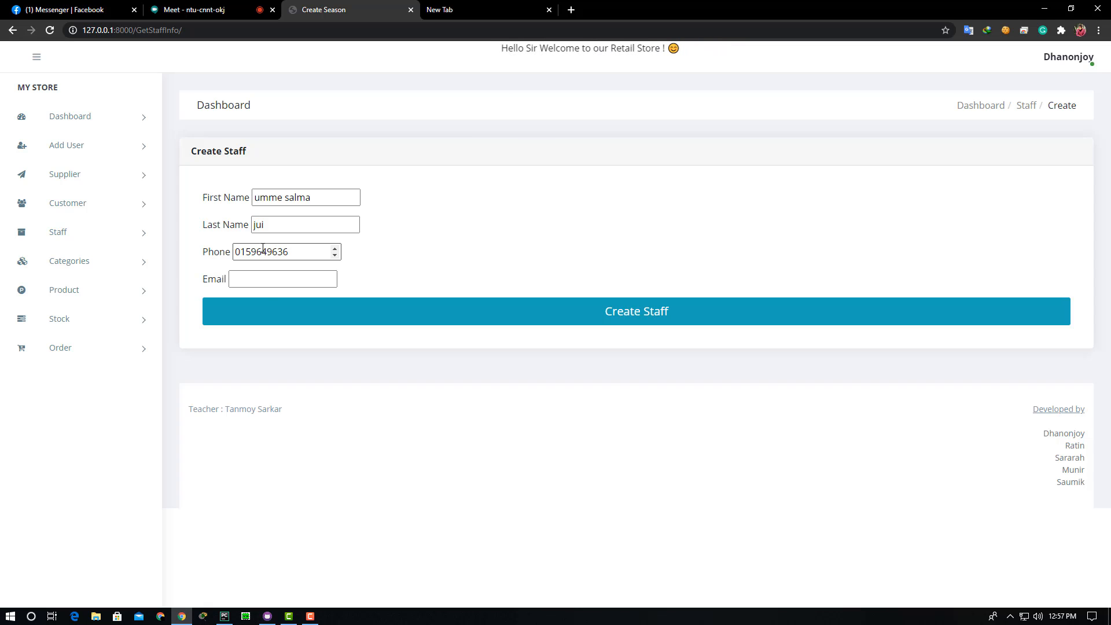
pyautogui.click(250, 280)
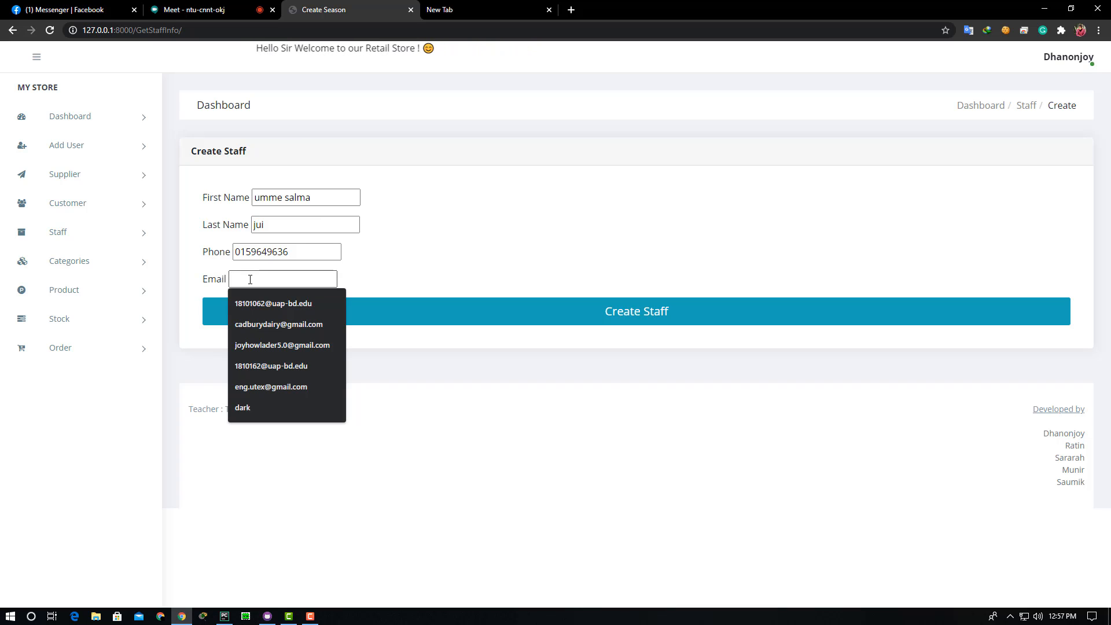
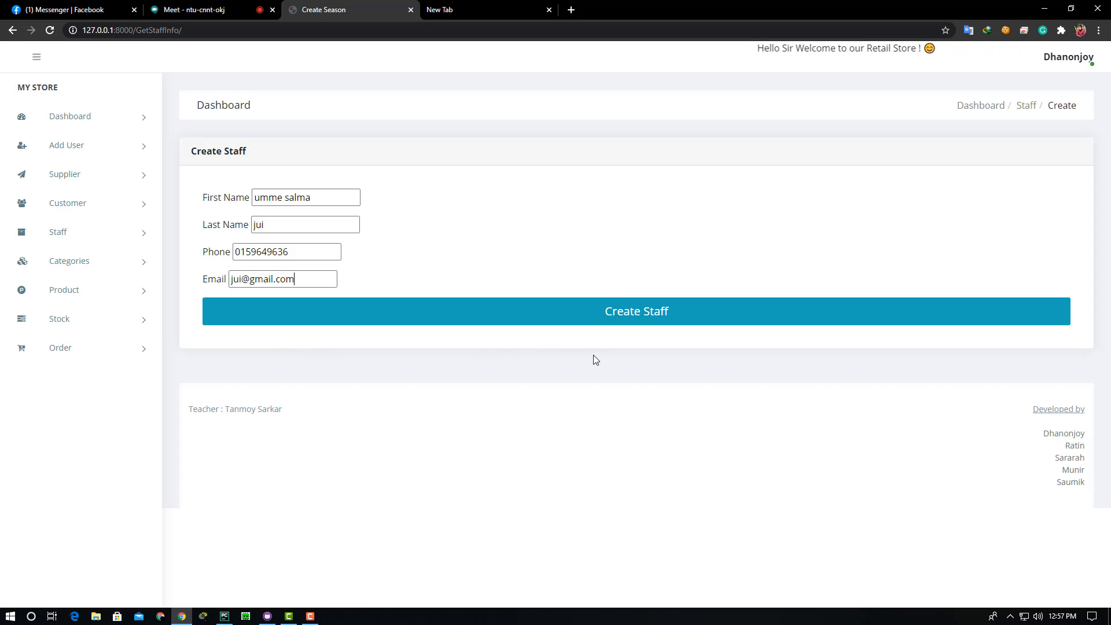
pyautogui.click(576, 319)
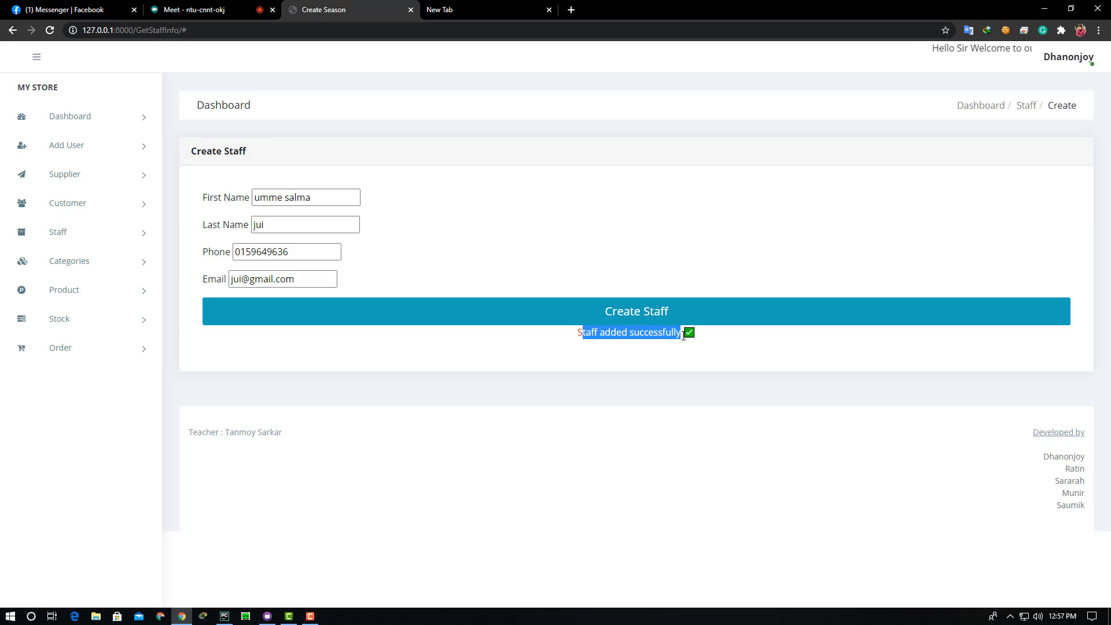
pyautogui.click(589, 366)
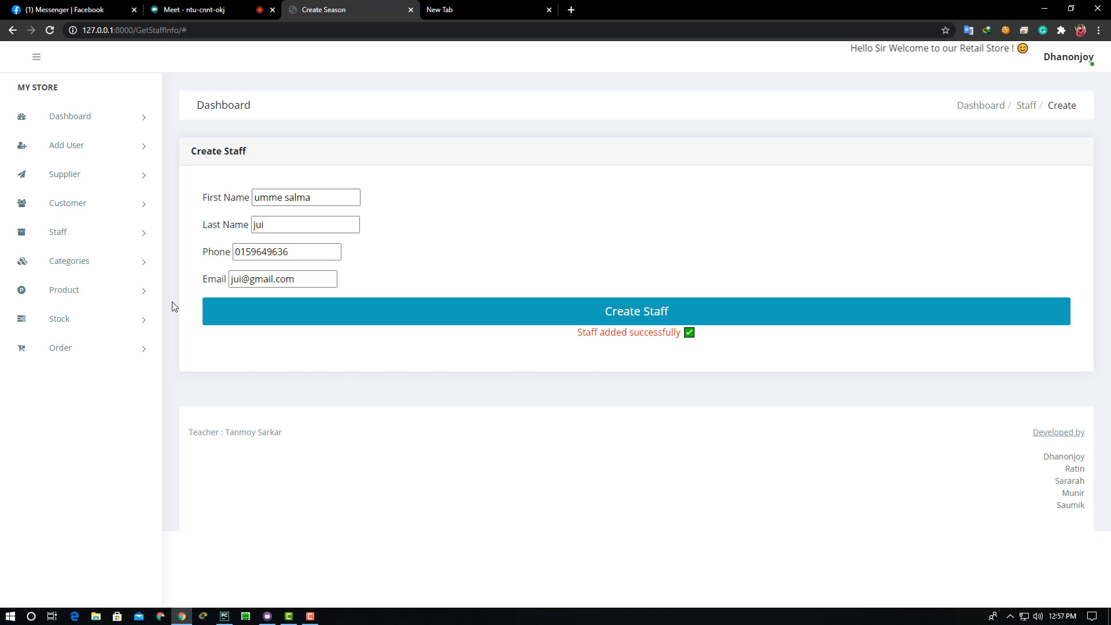
pyautogui.click(133, 235)
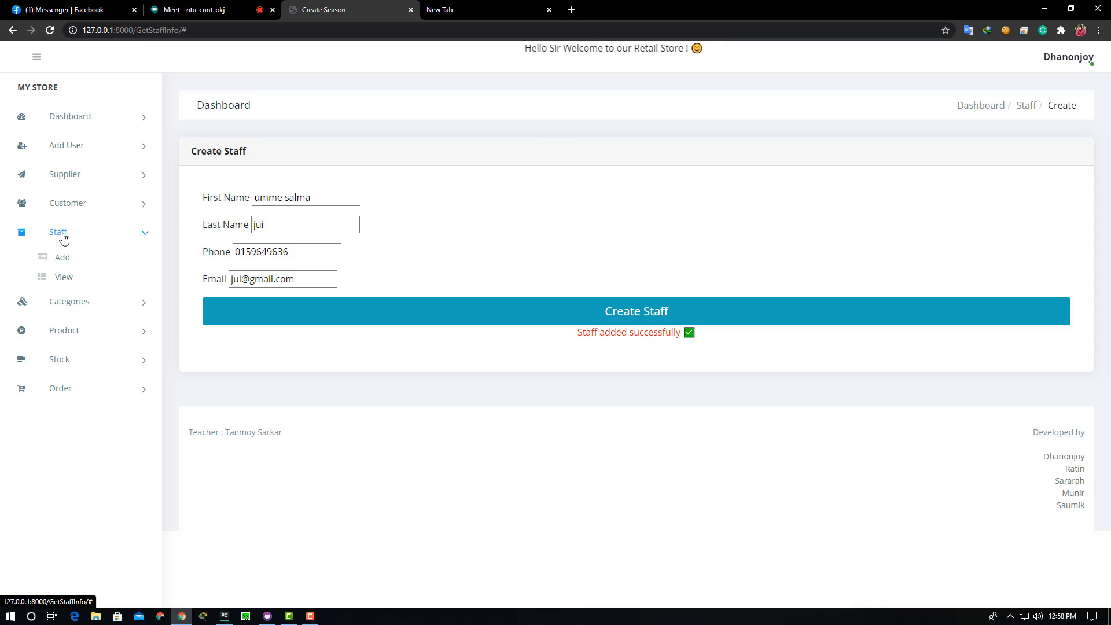
# - View the Staff List to confirm the new staff member appears as entry 6
pyautogui.click(62, 279)
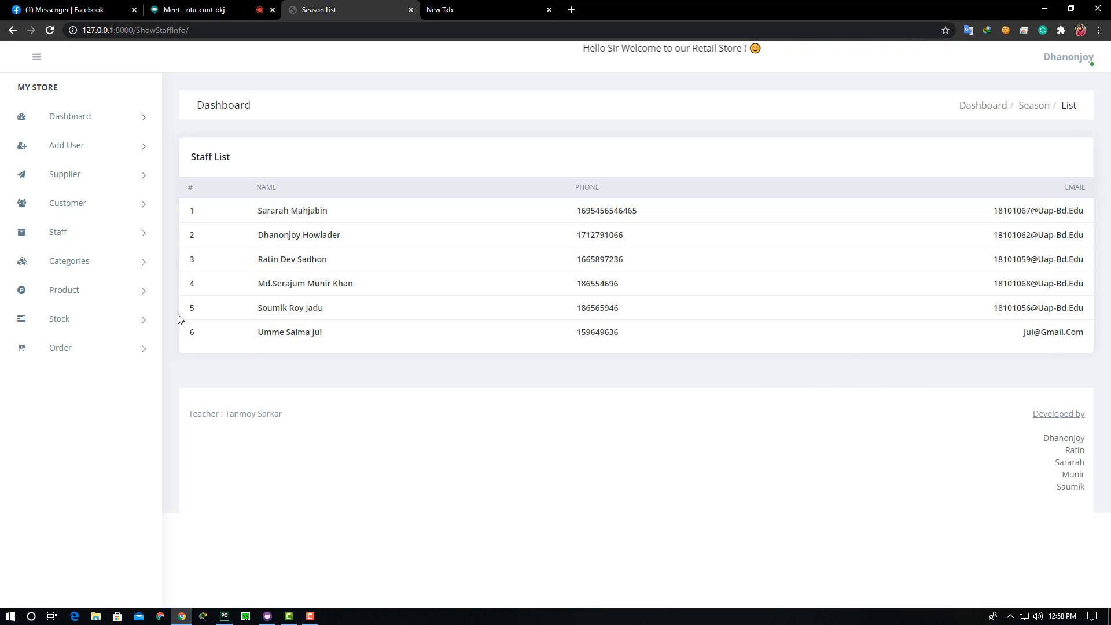
pyautogui.click(118, 268)
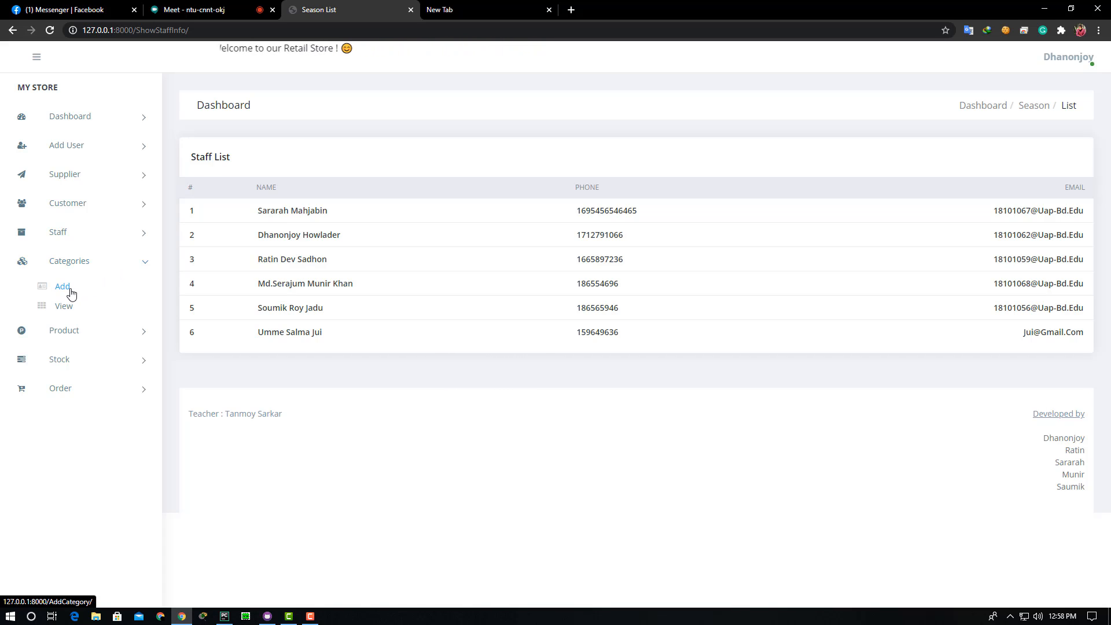
# - Create a category named 'Smart Phone' and check the 'Category added successfully' message
pyautogui.click(68, 289)
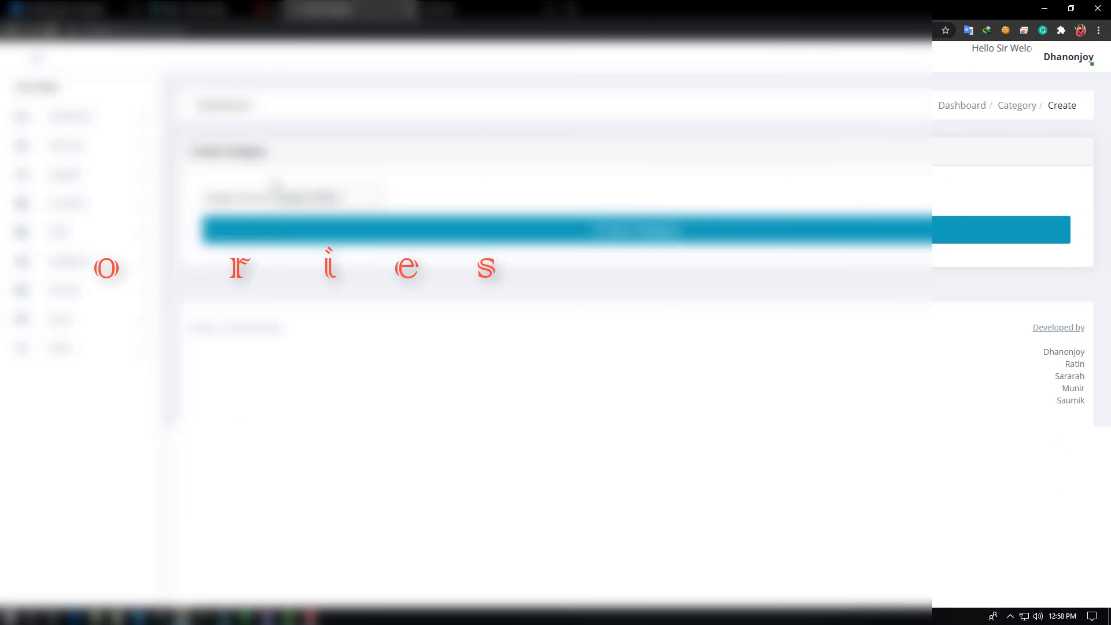
pyautogui.moveTo(345, 199); pyautogui.dragTo(271, 204)
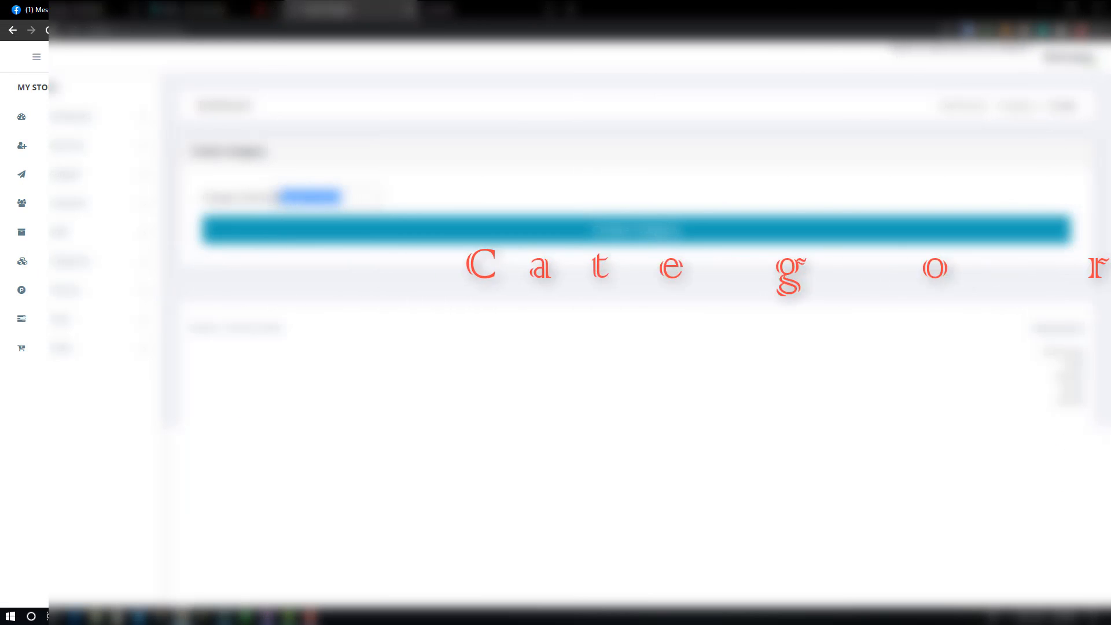
pyautogui.press('BackSpace')
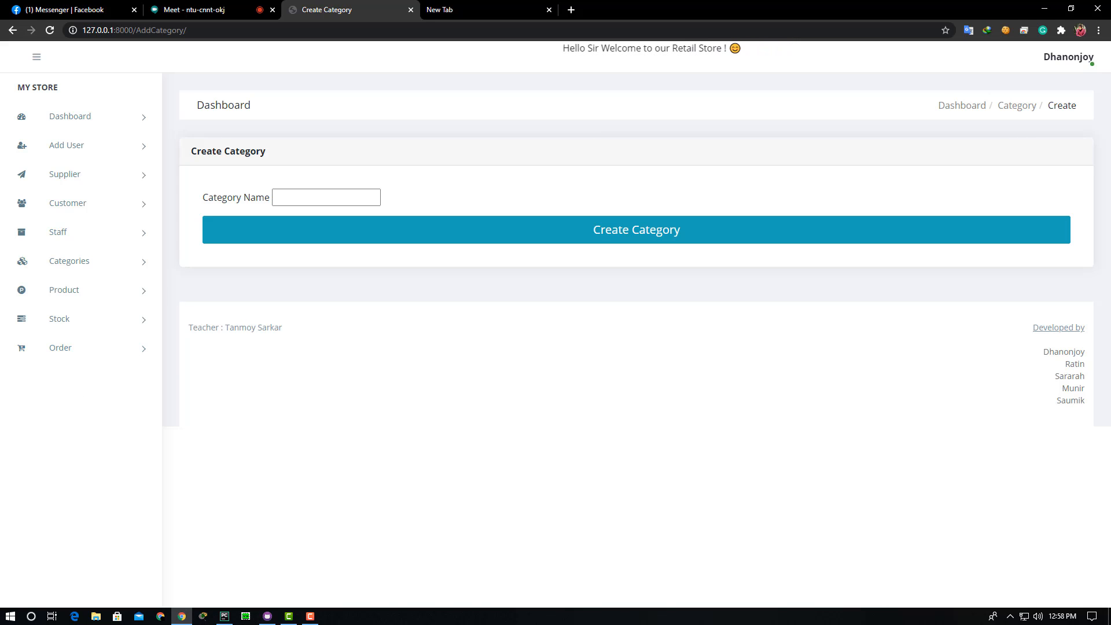
pyautogui.click(295, 195)
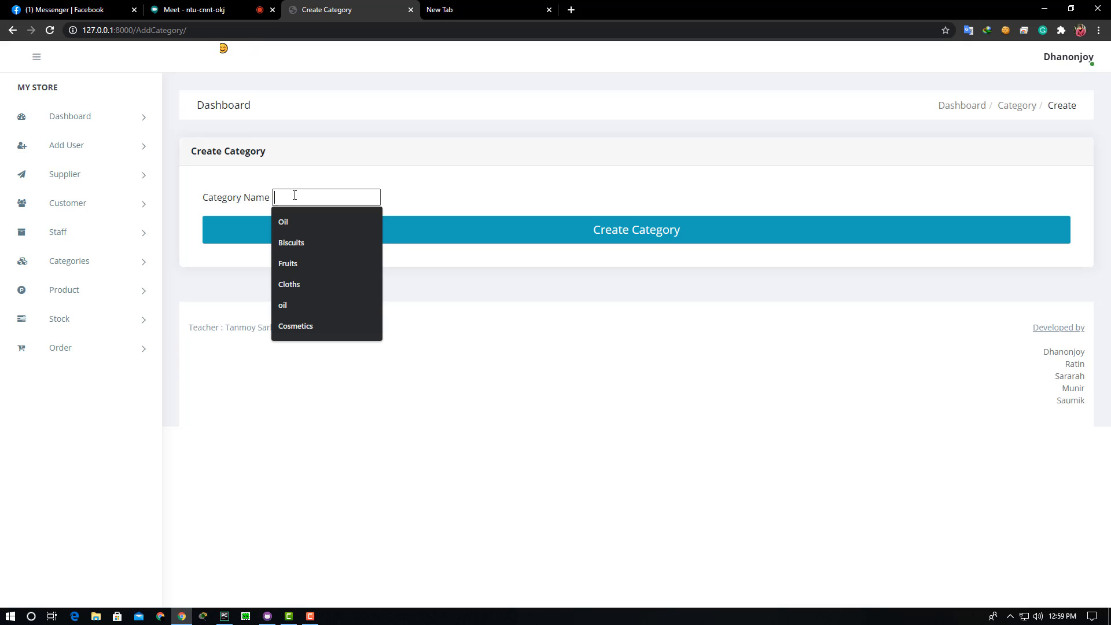
pyautogui.click(295, 195)
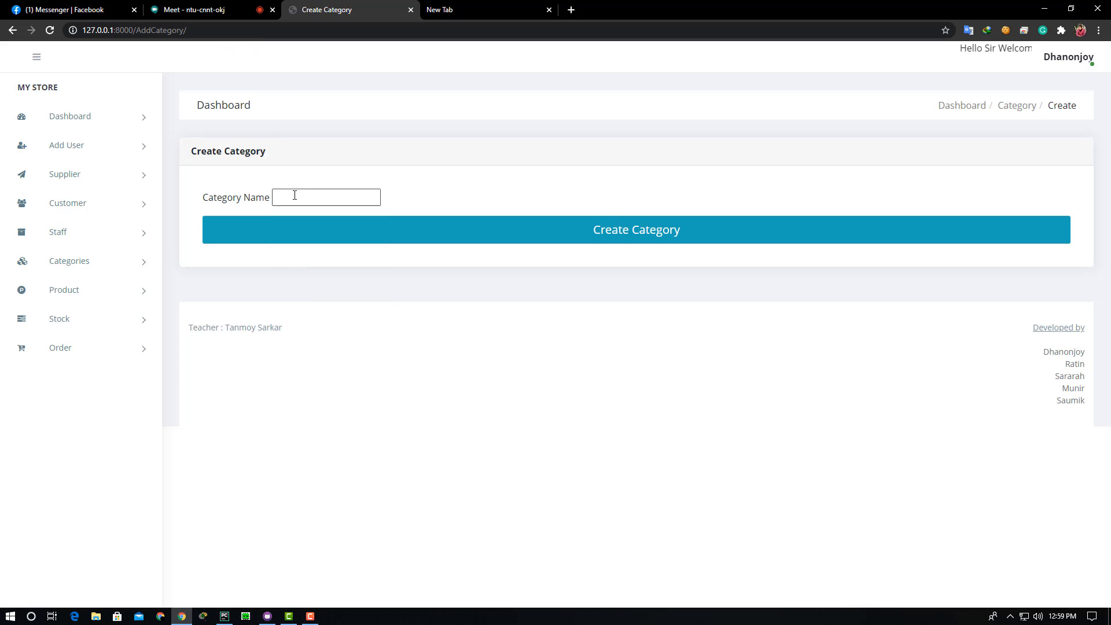
pyautogui.write('Sma')
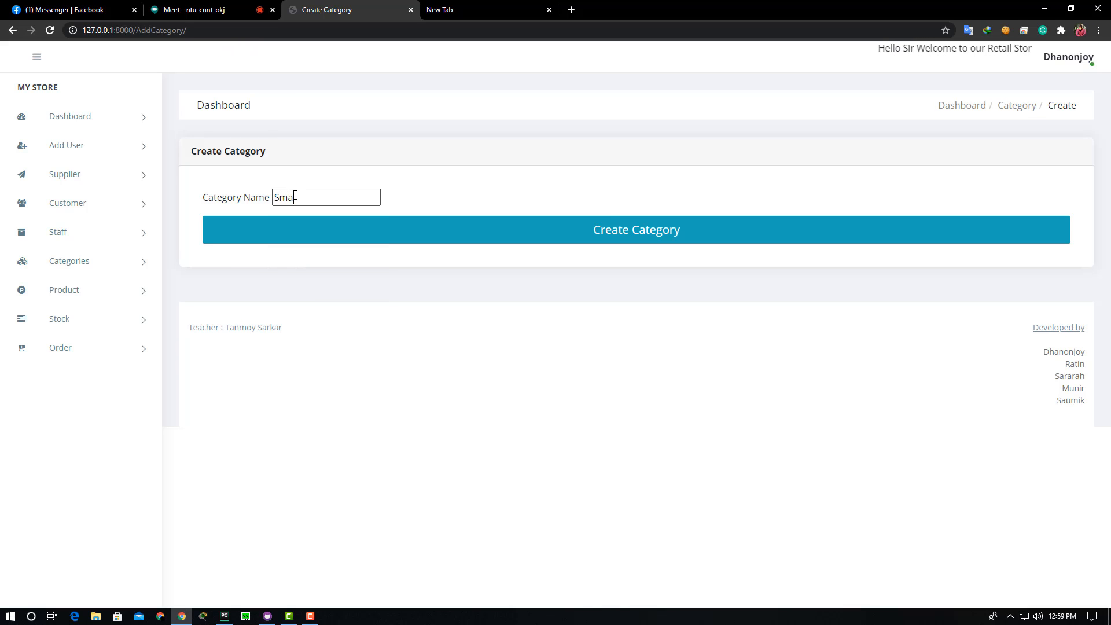
pyautogui.write('rt')
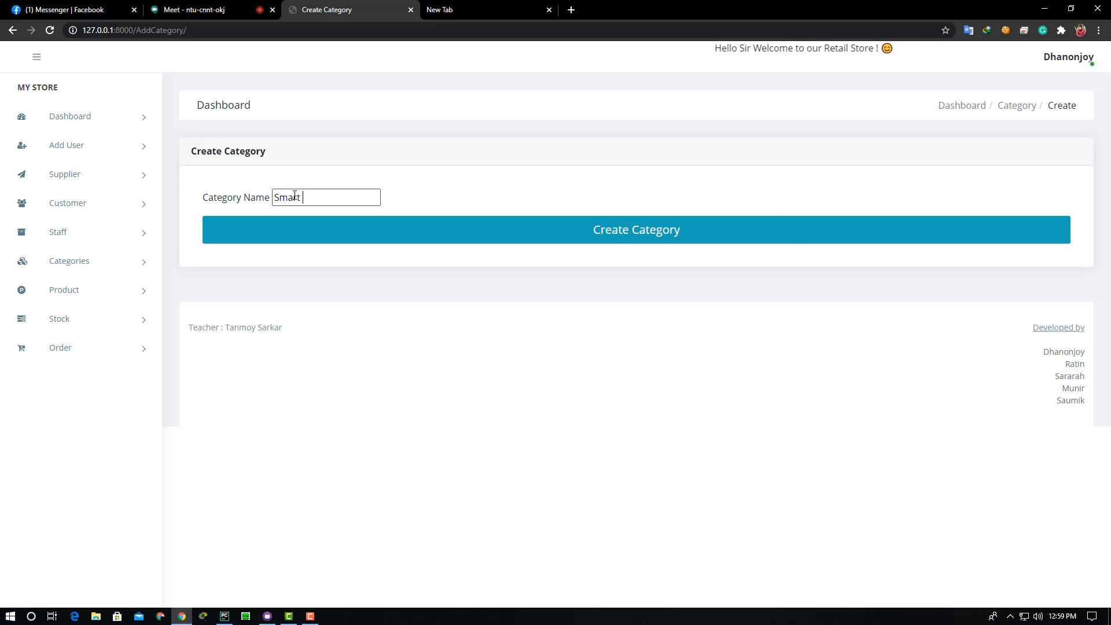
pyautogui.write(' Phone')
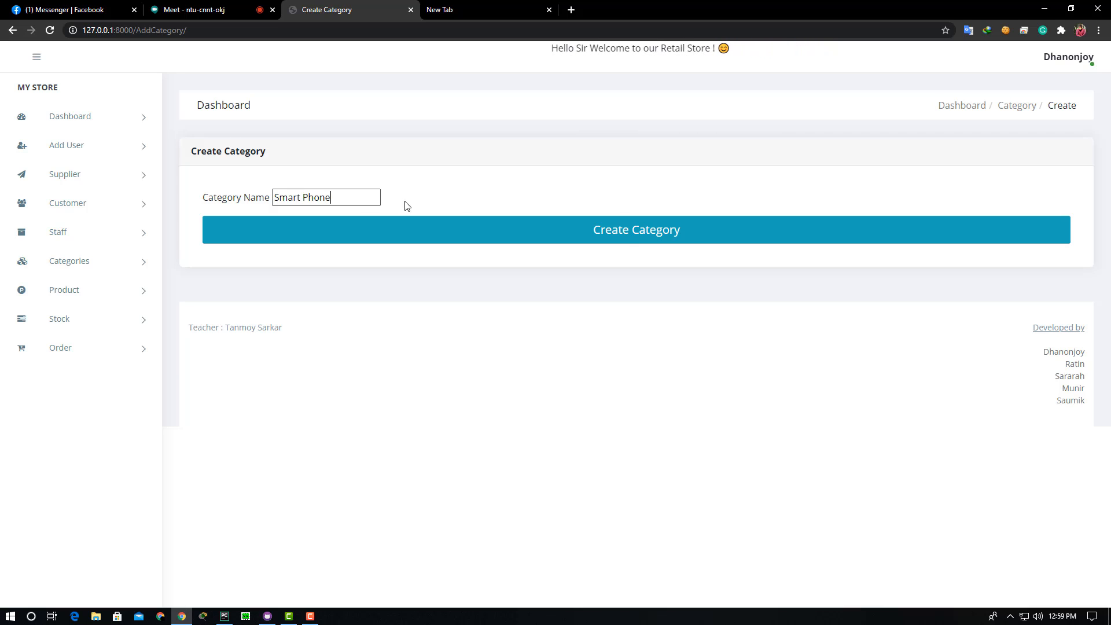
pyautogui.click(612, 240)
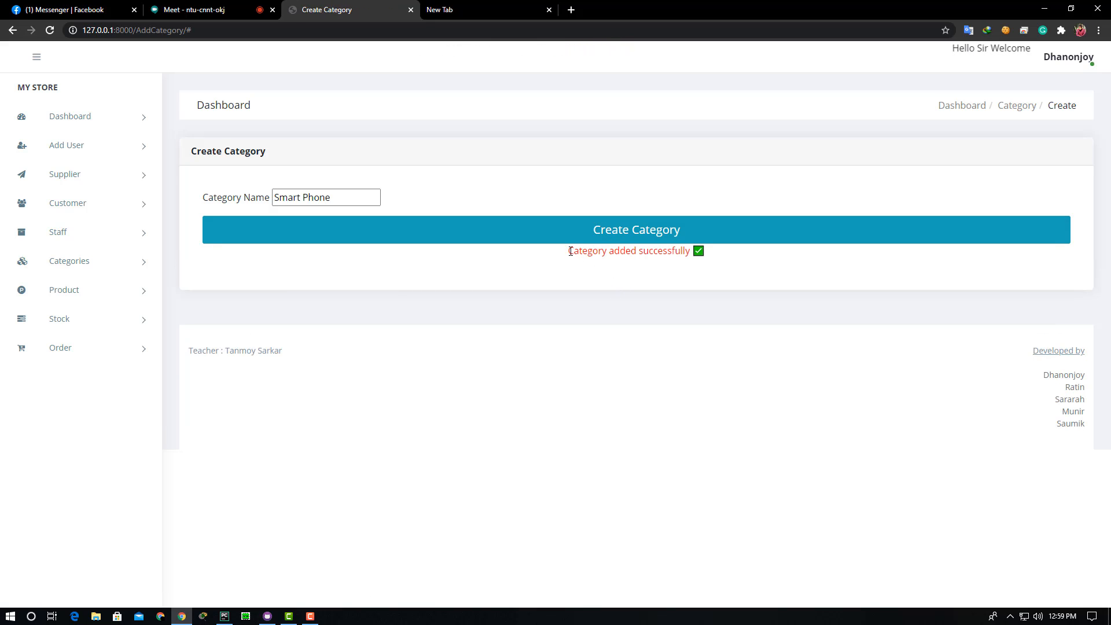
pyautogui.moveTo(632, 252); pyautogui.dragTo(704, 253)
pyautogui.click(719, 258)
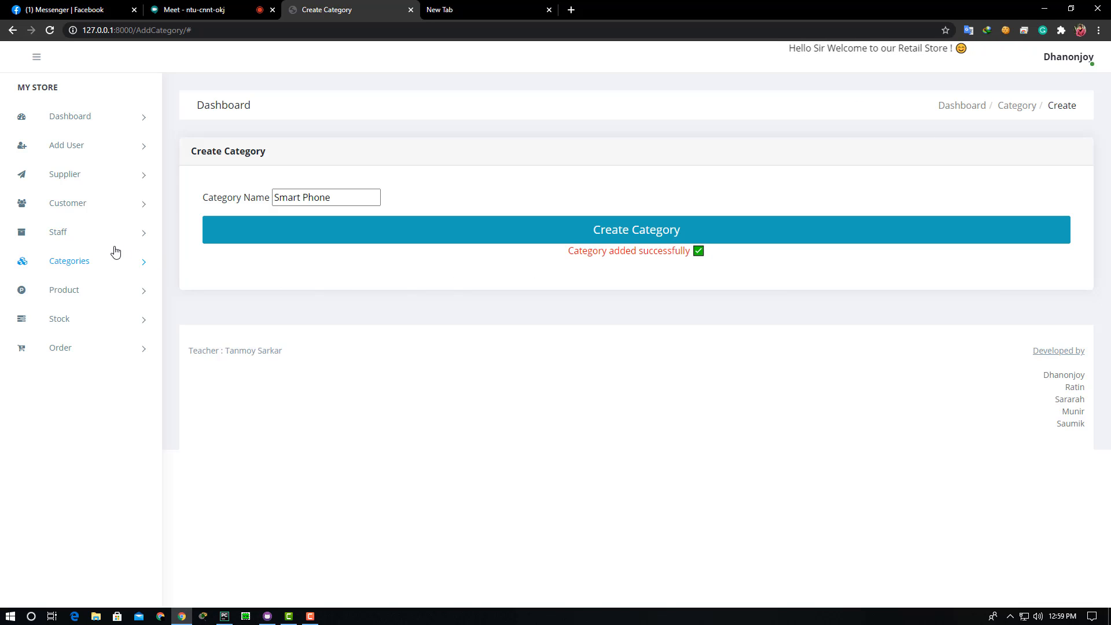
pyautogui.click(113, 266)
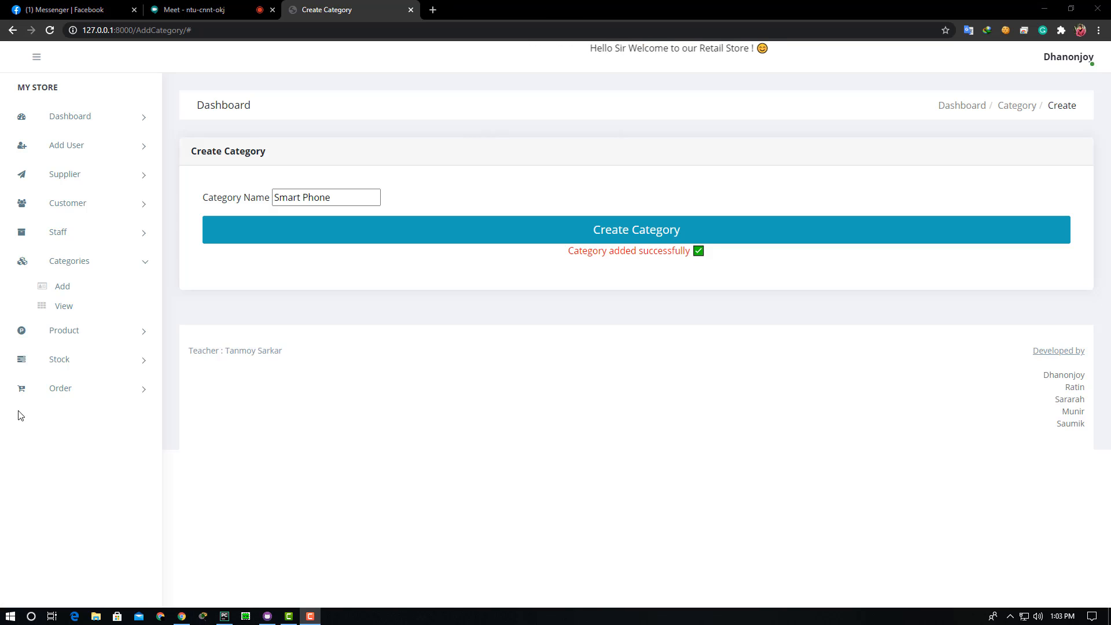
# - Review the Category List's eight categories, from Biscuits down to Smart Phone as entry 8
pyautogui.click(65, 308)
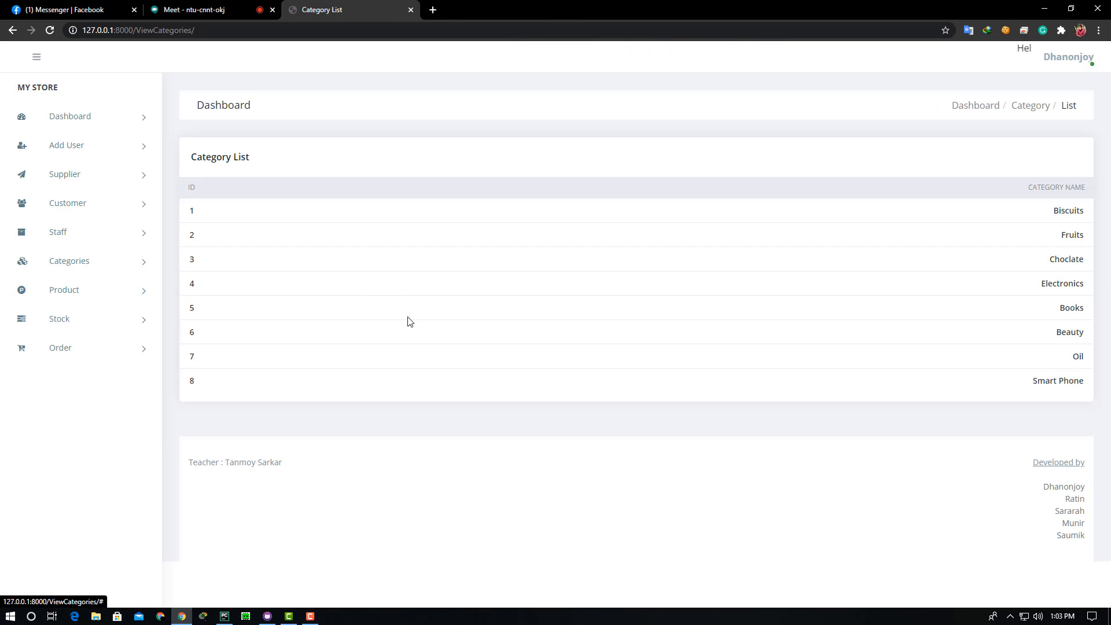
pyautogui.moveTo(1086, 211); pyautogui.dragTo(1085, 341)
pyautogui.click(865, 423)
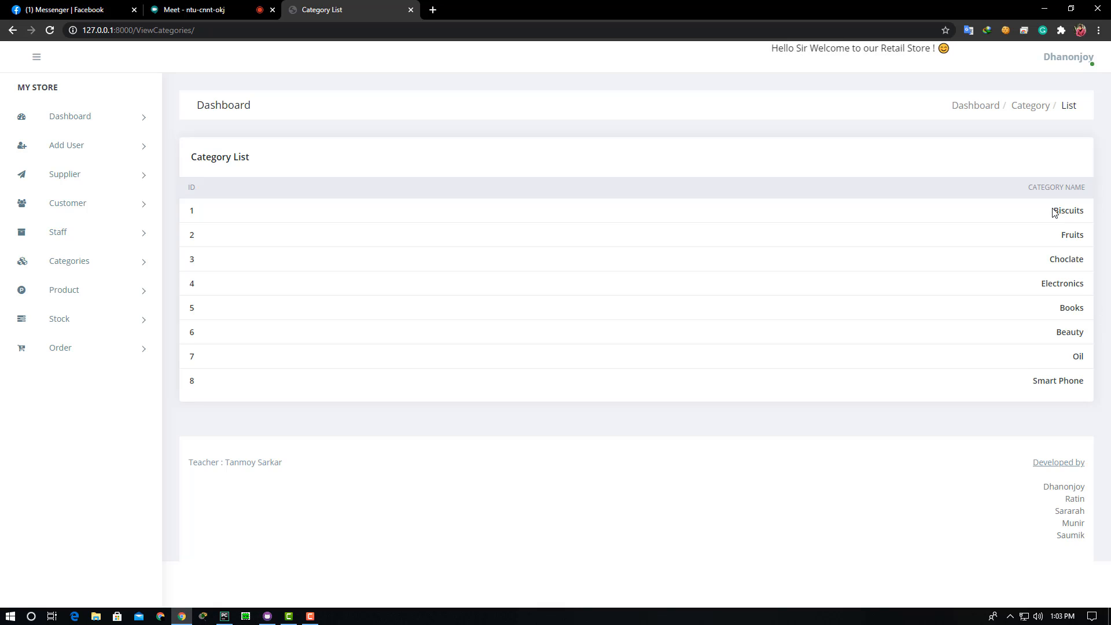
pyautogui.moveTo(1055, 212); pyautogui.dragTo(1074, 397)
pyautogui.click(234, 375)
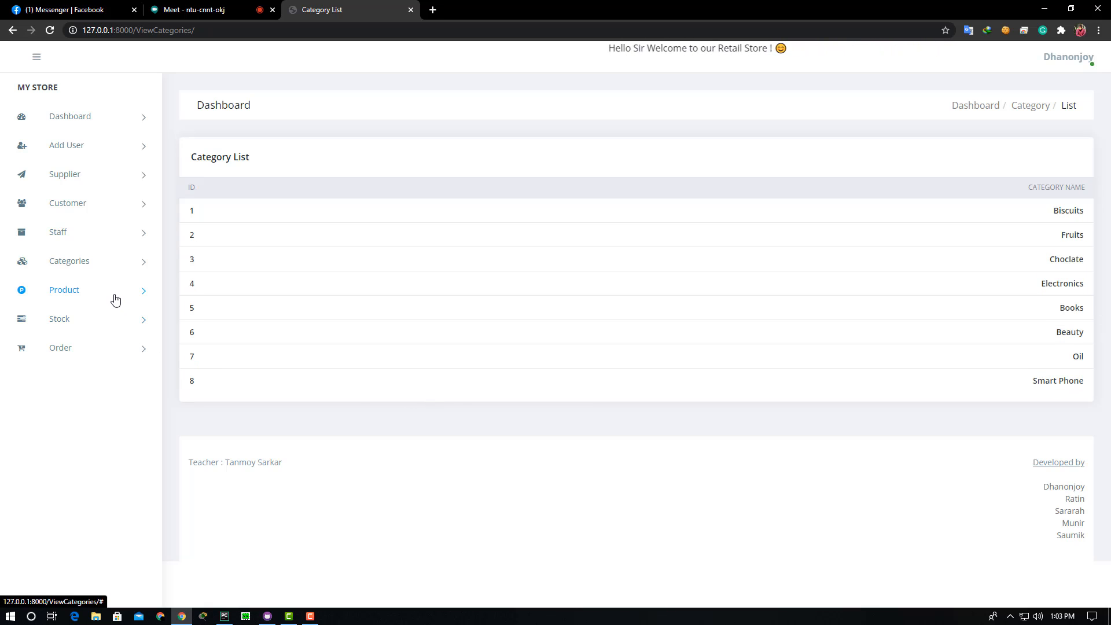
pyautogui.click(80, 295)
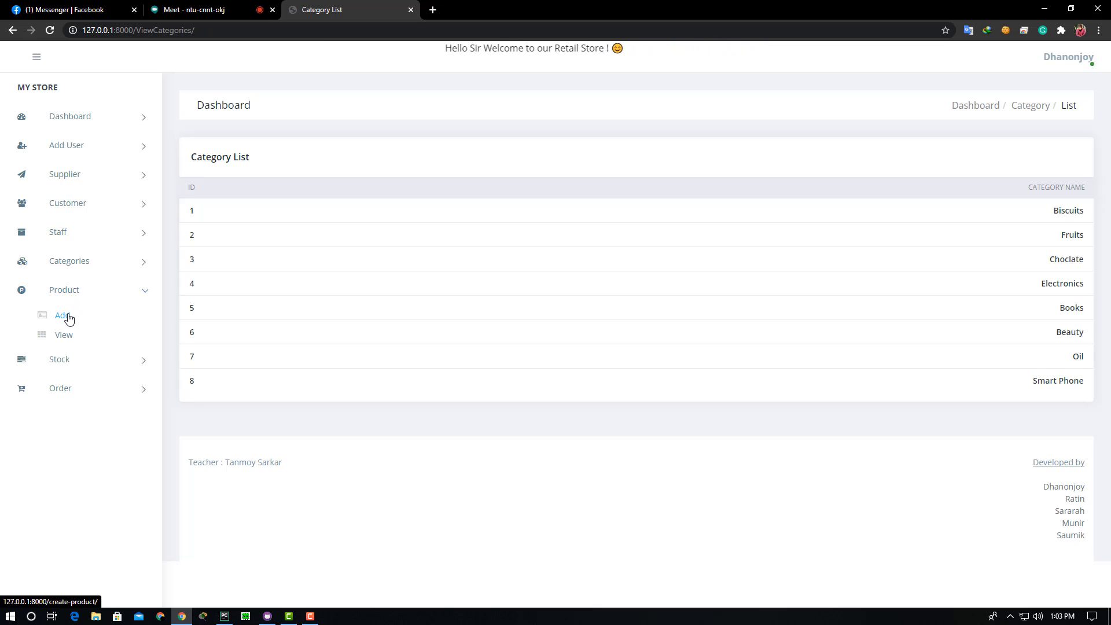
# - Enter product Oreo_Vanilla Creme Biscuit with brand Urban shop, price 590 and weight 46 gm
pyautogui.click(63, 319)
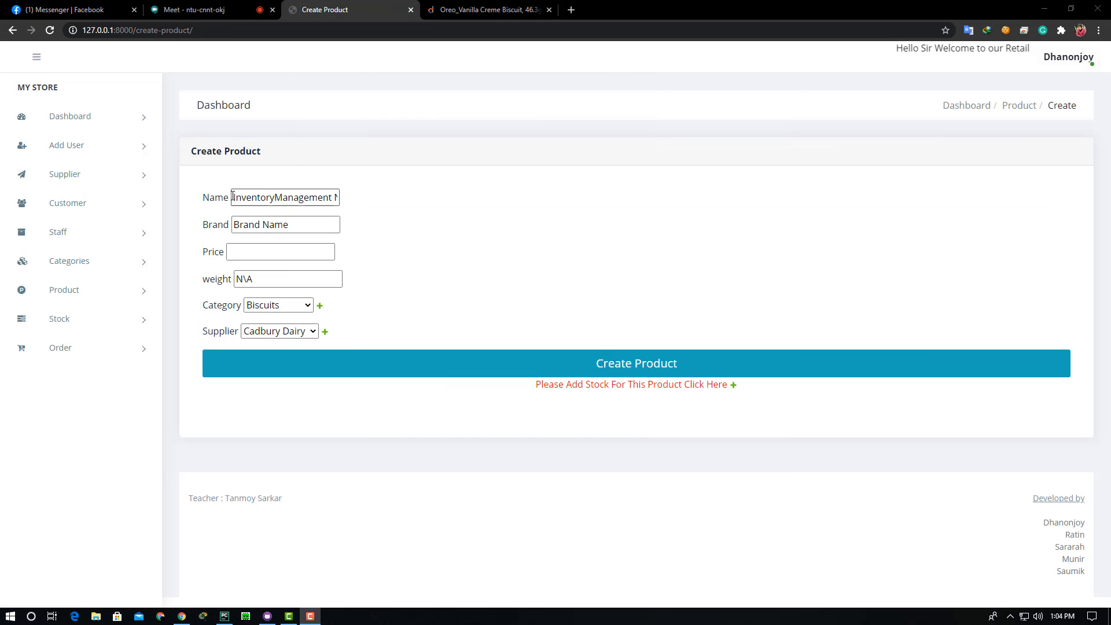
pyautogui.moveTo(234, 197); pyautogui.dragTo(355, 203)
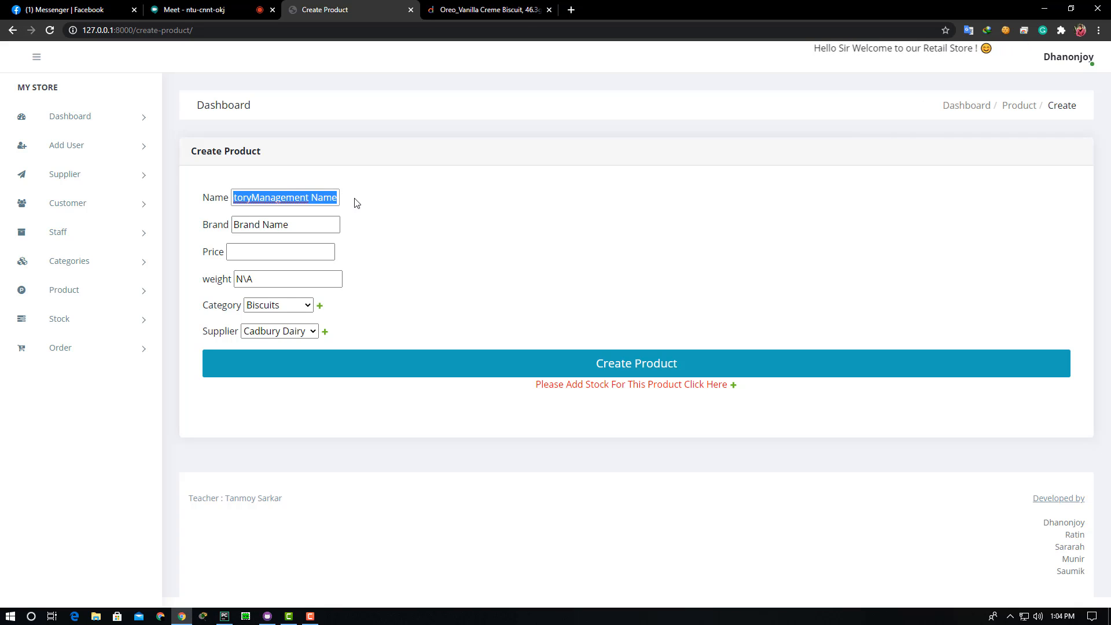
pyautogui.write('Oreo_Vanilla Creme Biscuit')
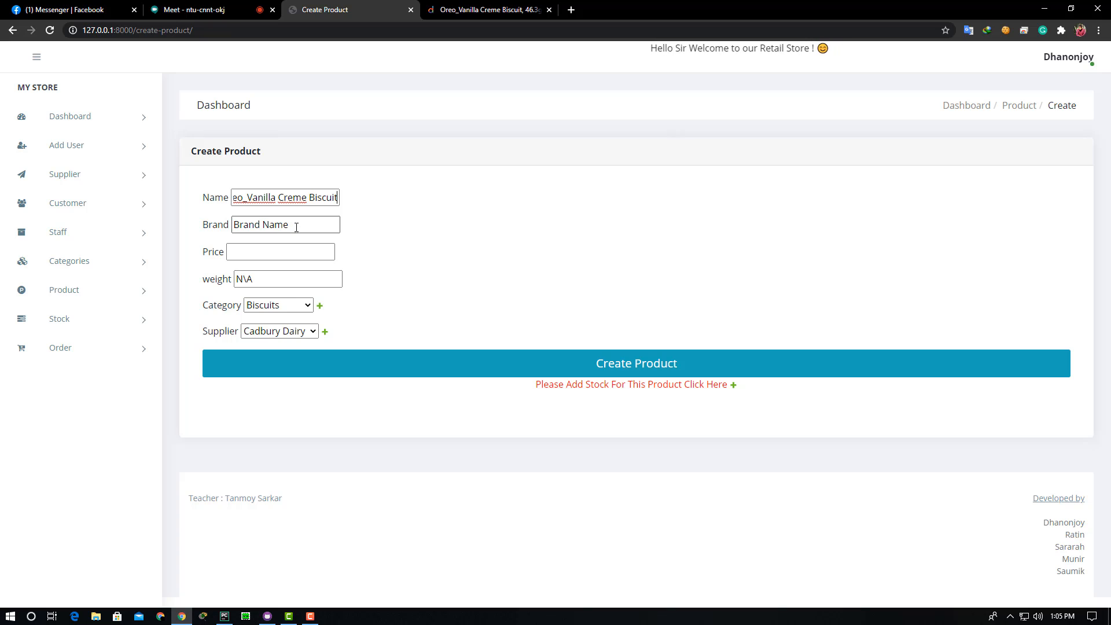
pyautogui.press('Tab')
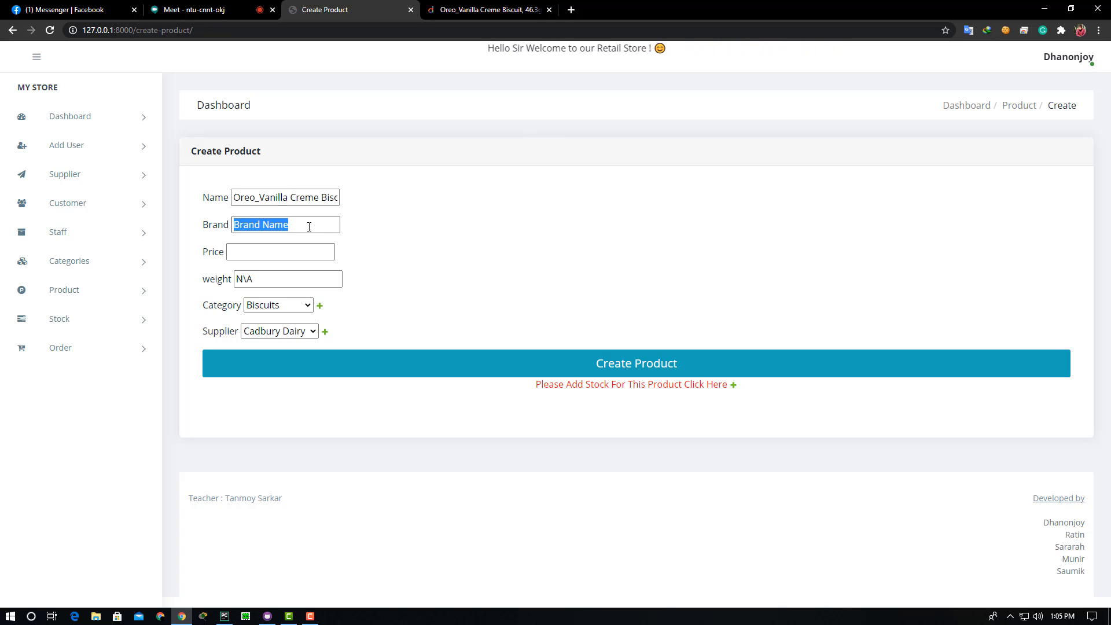
pyautogui.press('BackSpace')
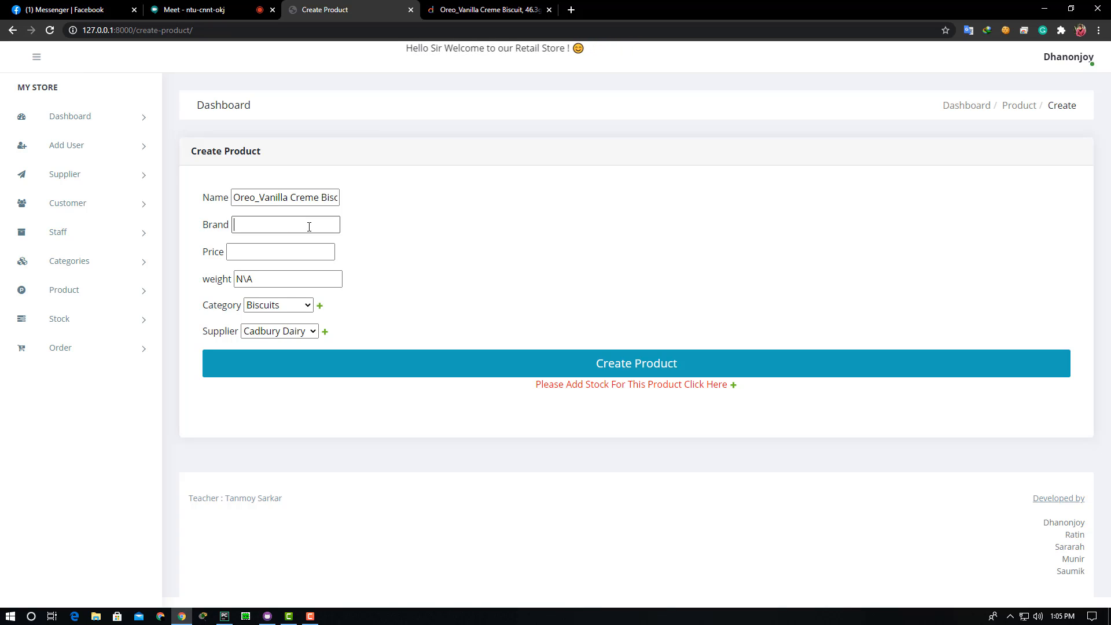
pyautogui.write('Urban shop')
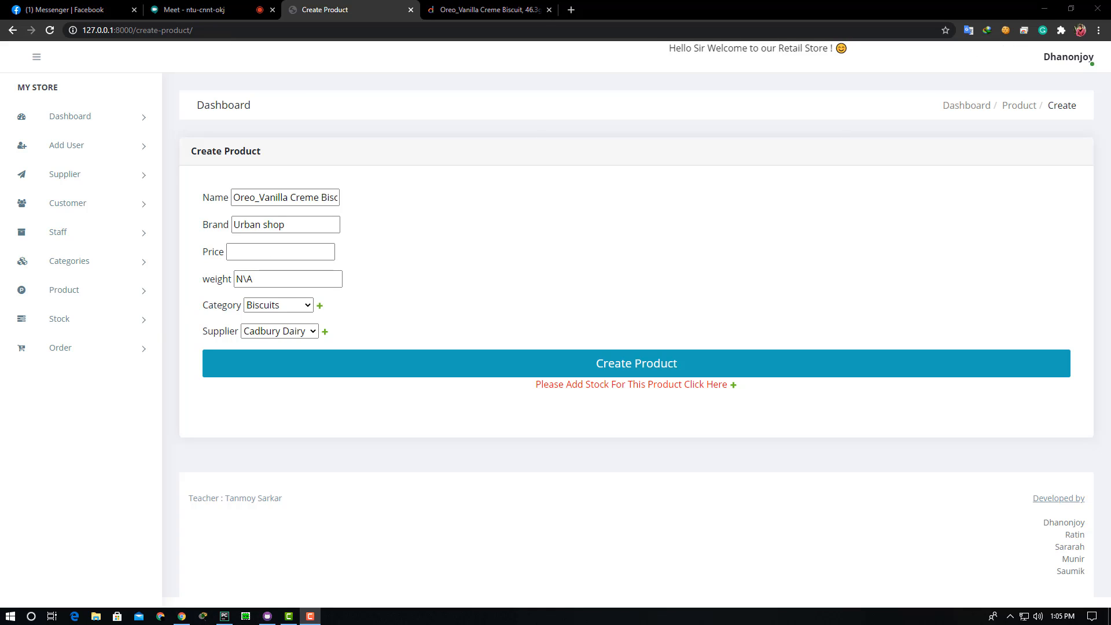
pyautogui.write('590')
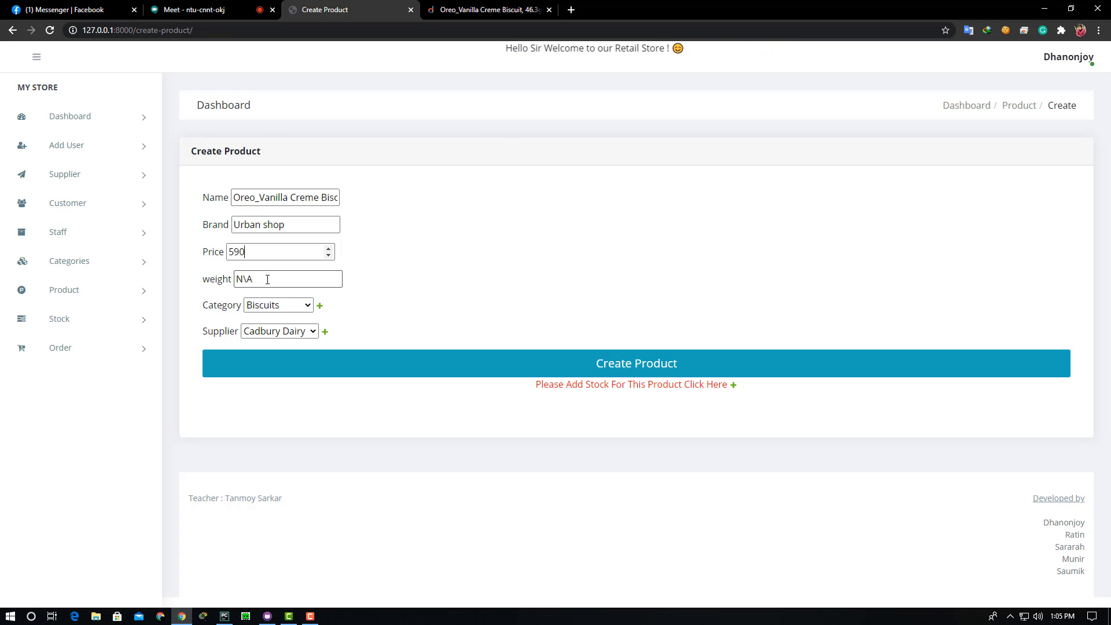
pyautogui.click(267, 279)
pyautogui.press('BackSpace')
pyautogui.press('BackSpace')
pyautogui.press('BackSpace')
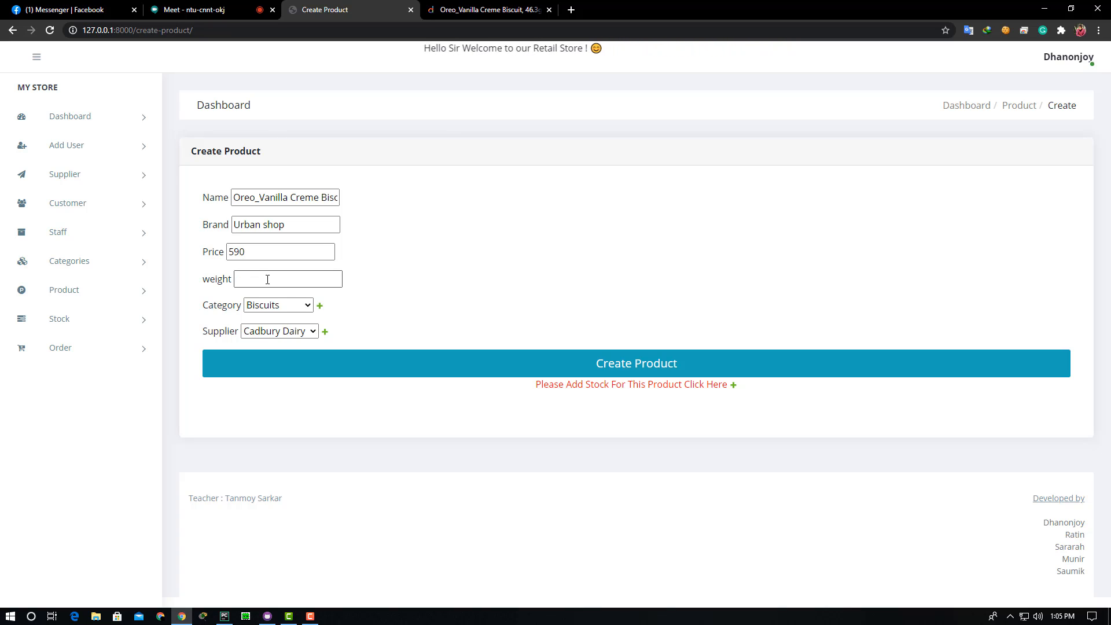
pyautogui.write('46 gm')
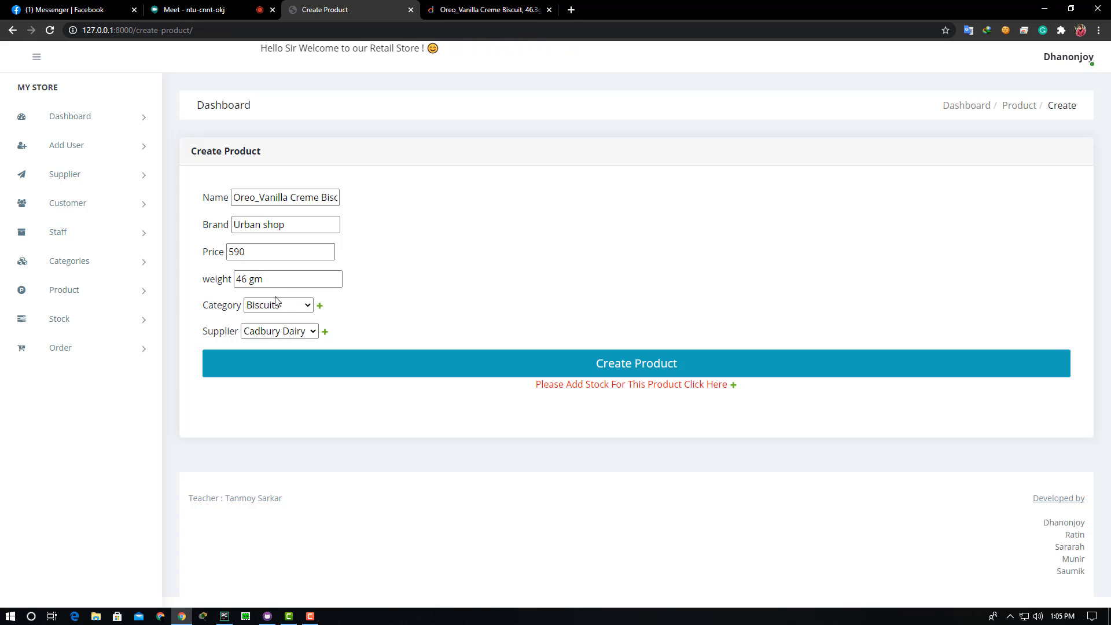
# - Choose category Biscuits and supplier Sunfeast, then save the Oreo product
pyautogui.press('Tab')
pyautogui.click(298, 310)
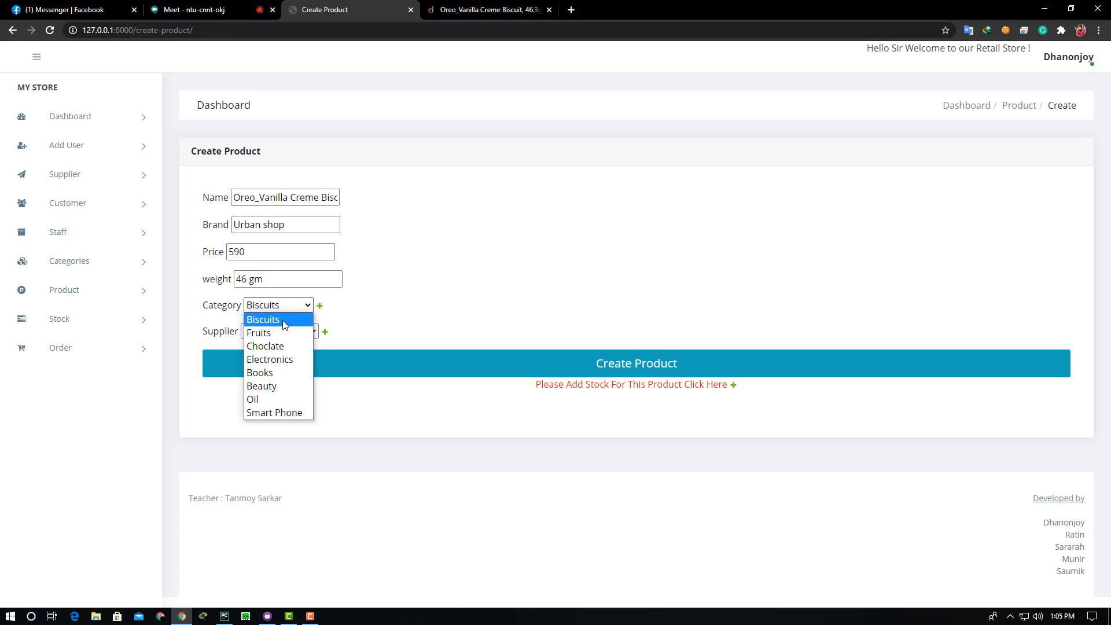
pyautogui.click(284, 325)
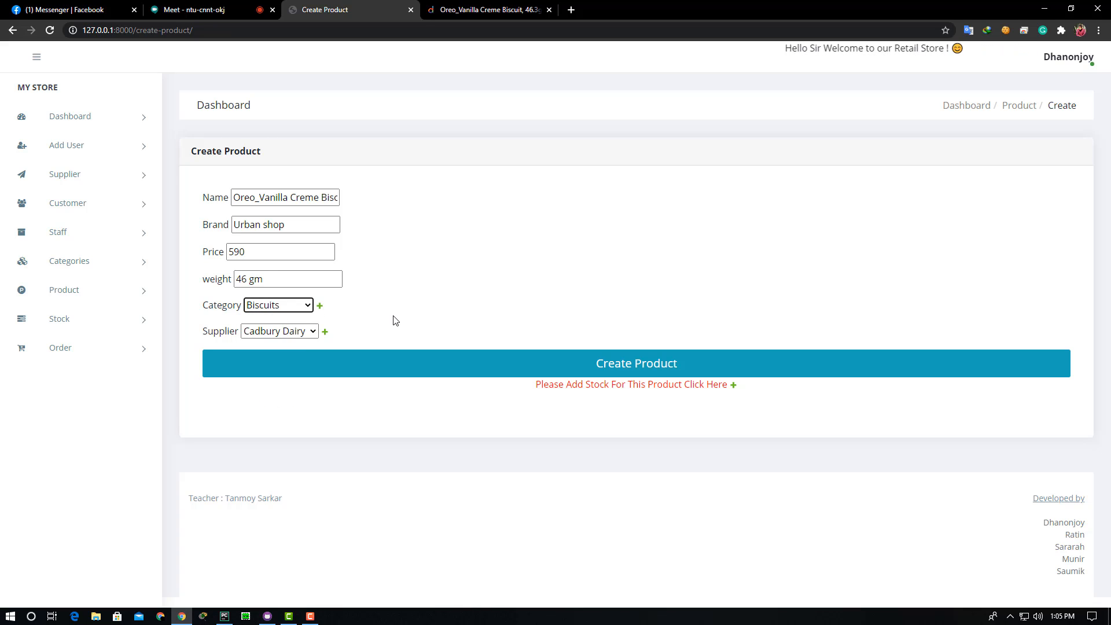
pyautogui.click(301, 332)
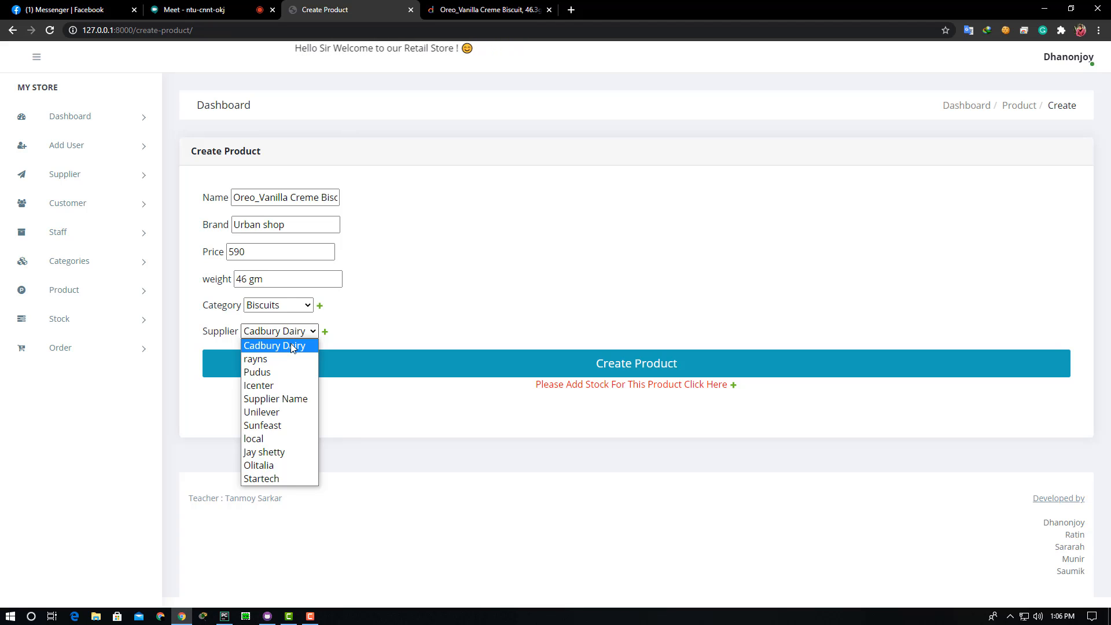
pyautogui.click(277, 425)
pyautogui.click(276, 376)
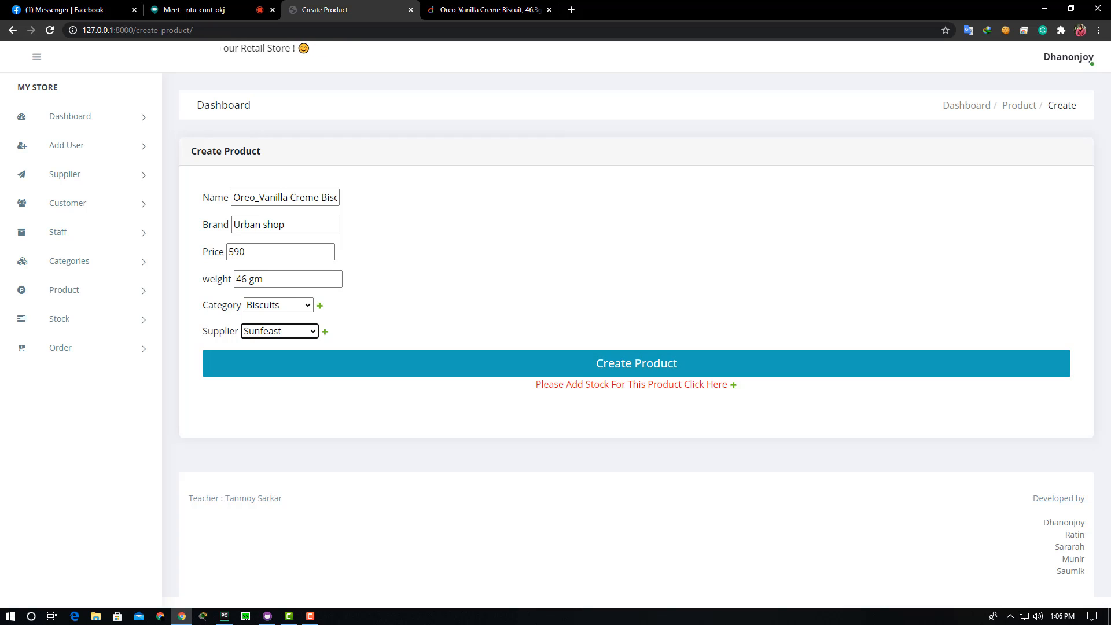
pyautogui.click(280, 336)
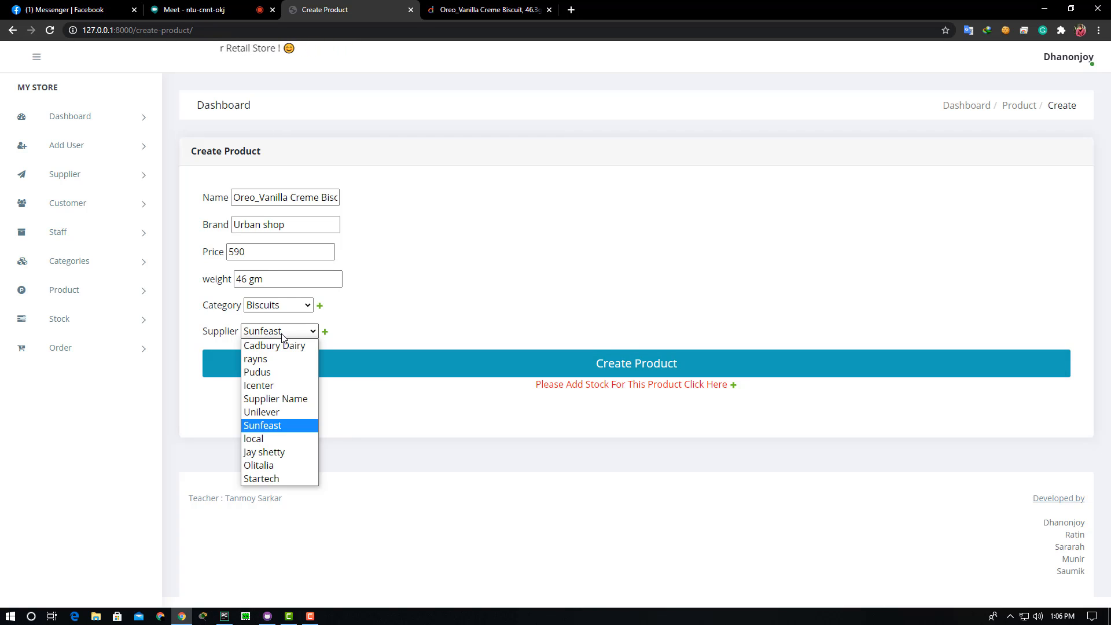
pyautogui.click(284, 425)
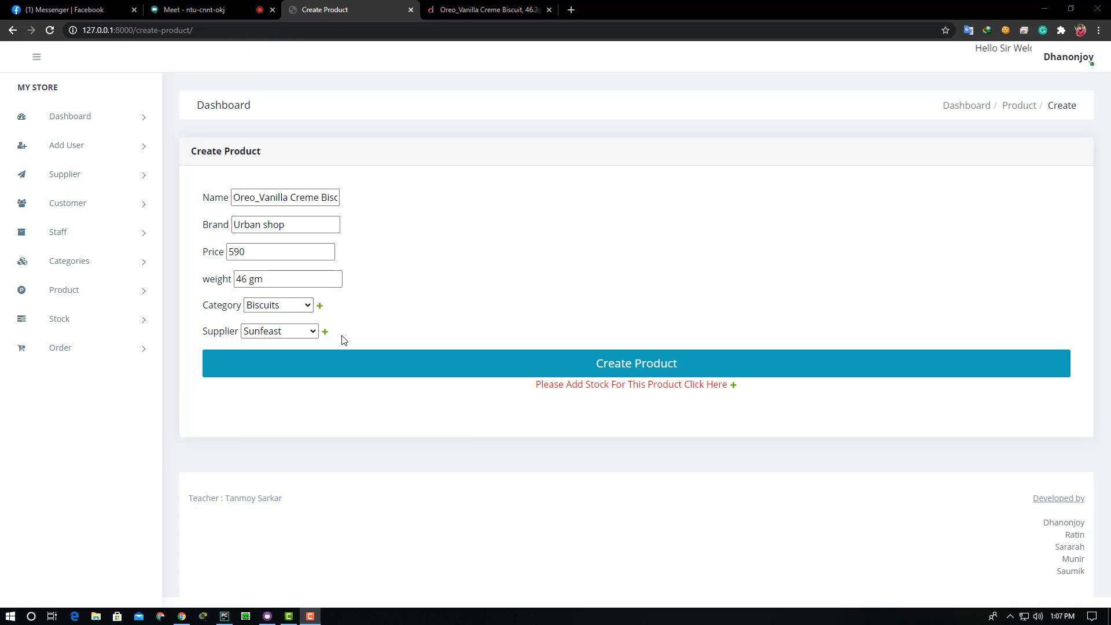
pyautogui.click(638, 365)
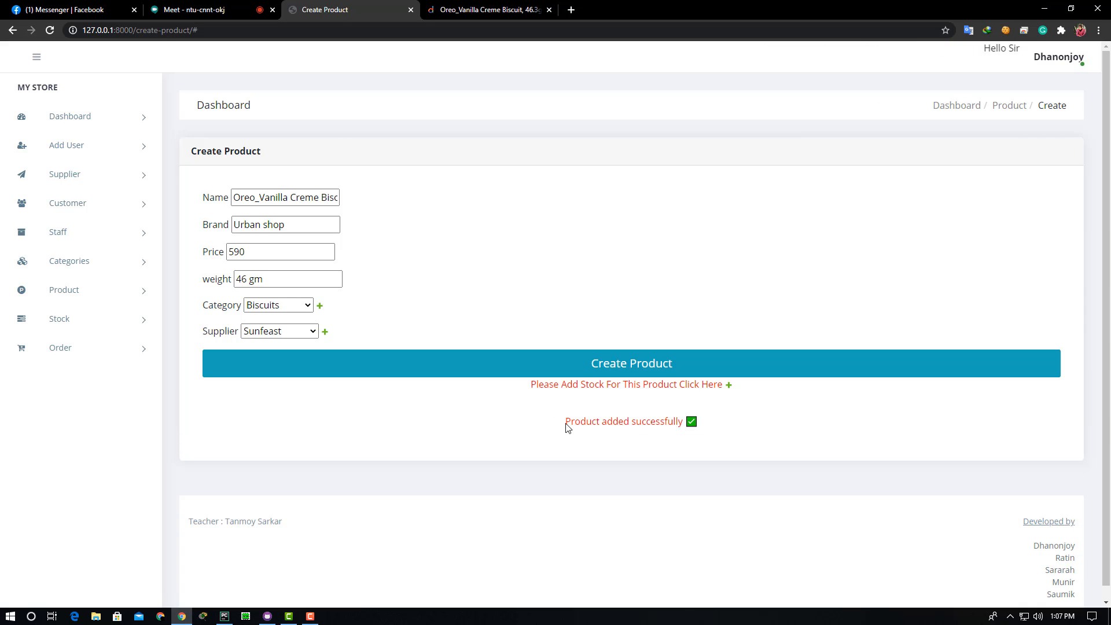
pyautogui.moveTo(646, 424); pyautogui.dragTo(577, 424)
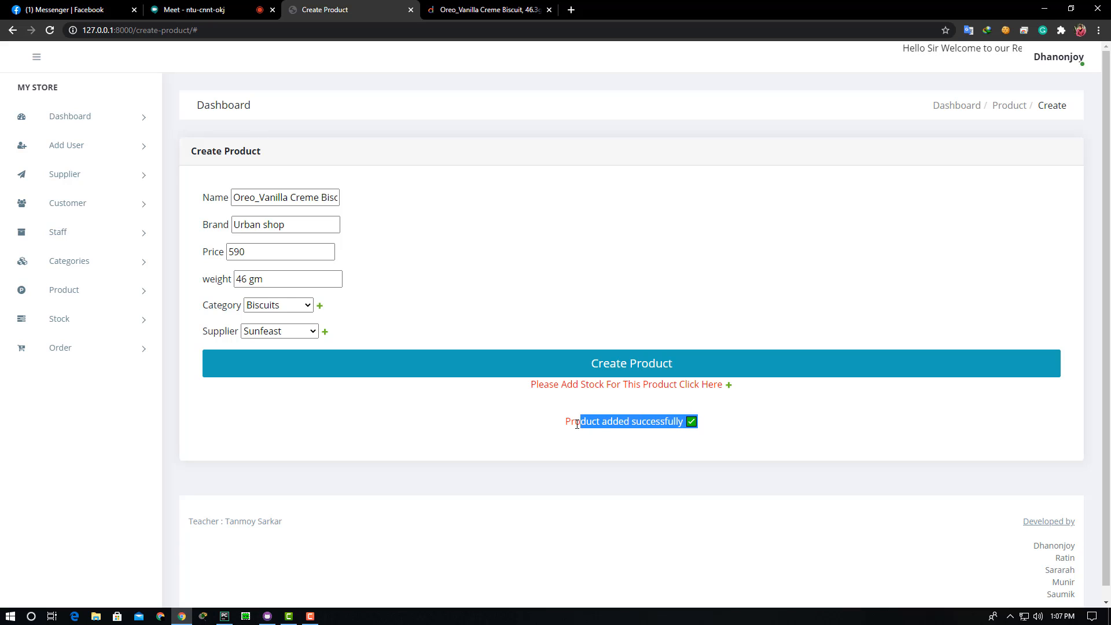
pyautogui.click(521, 444)
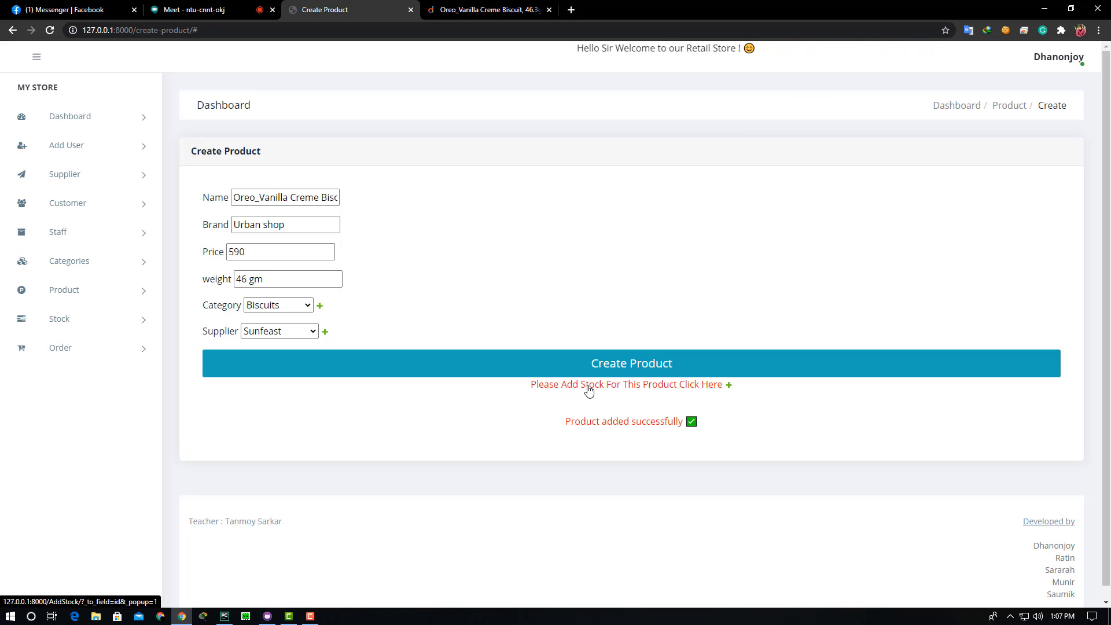
# - Add a stock entry of 6 units for Samsung Note 20
pyautogui.click(643, 386)
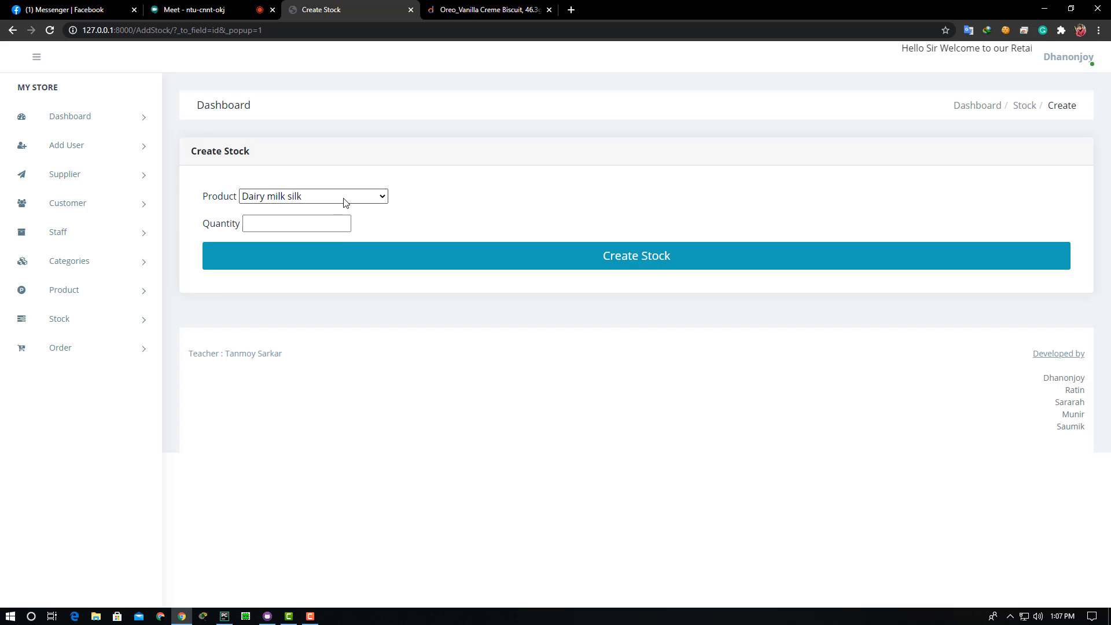
pyautogui.click(314, 200)
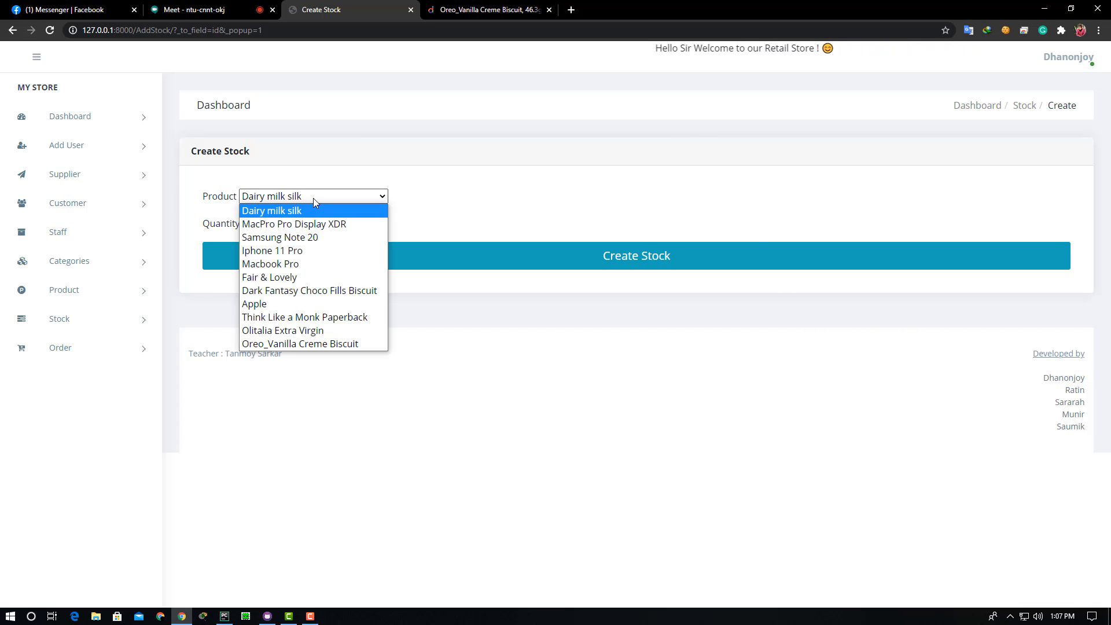
pyautogui.click(302, 237)
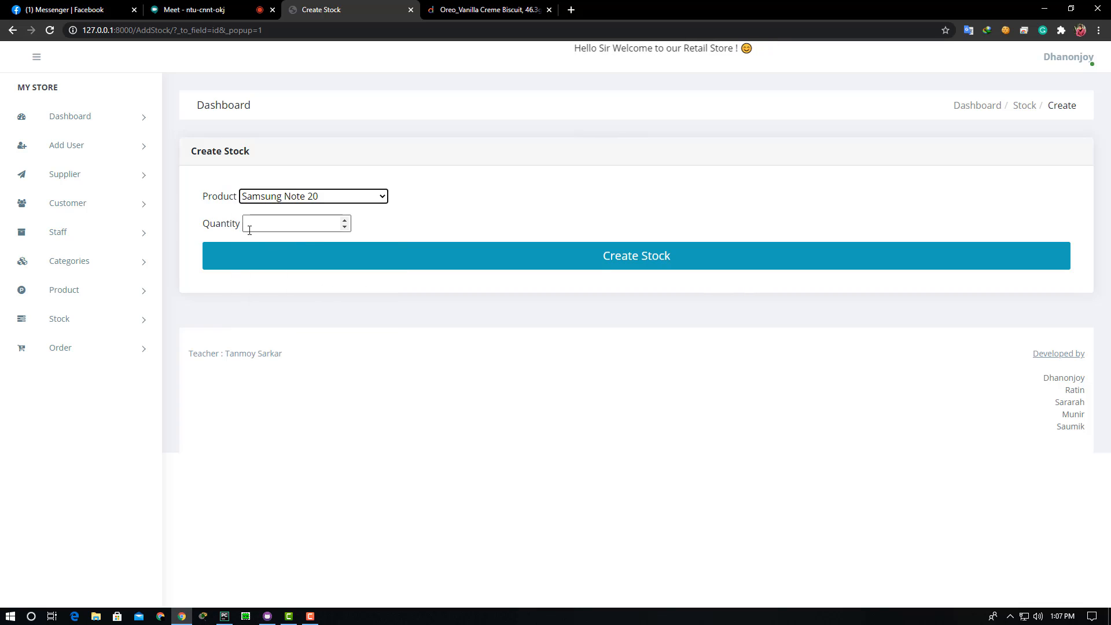
pyautogui.click(249, 227)
pyautogui.write('6')
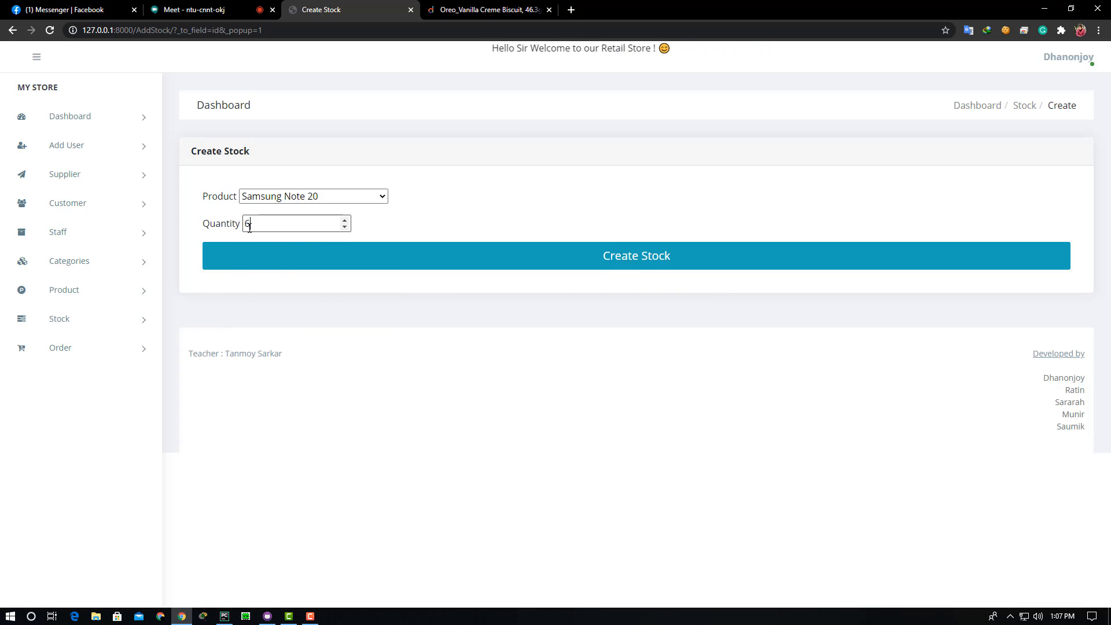
pyautogui.click(565, 260)
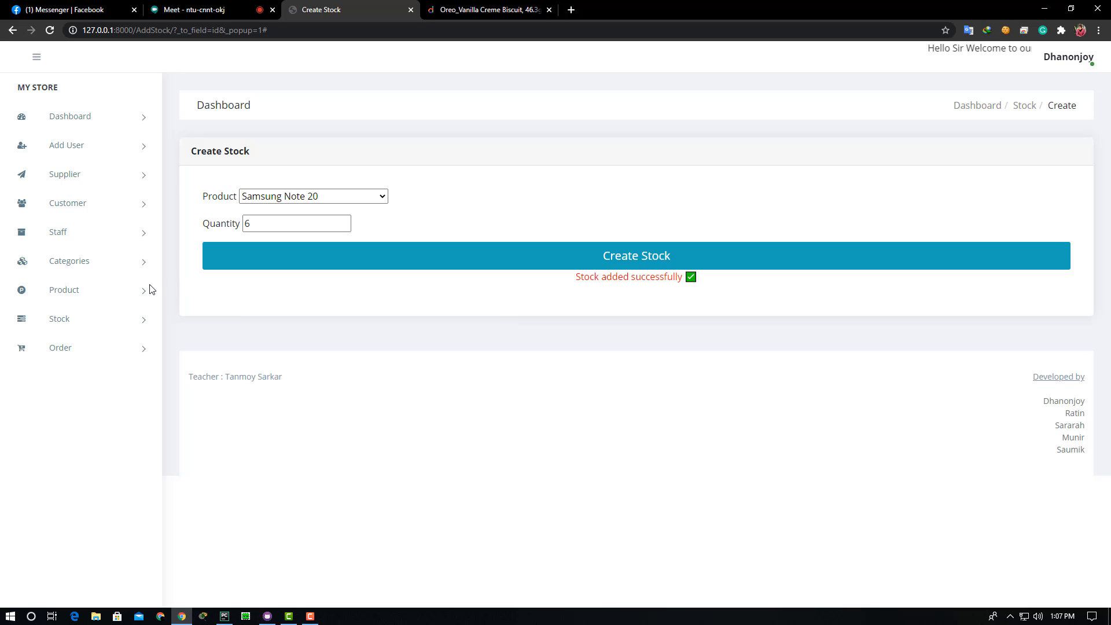
pyautogui.click(66, 324)
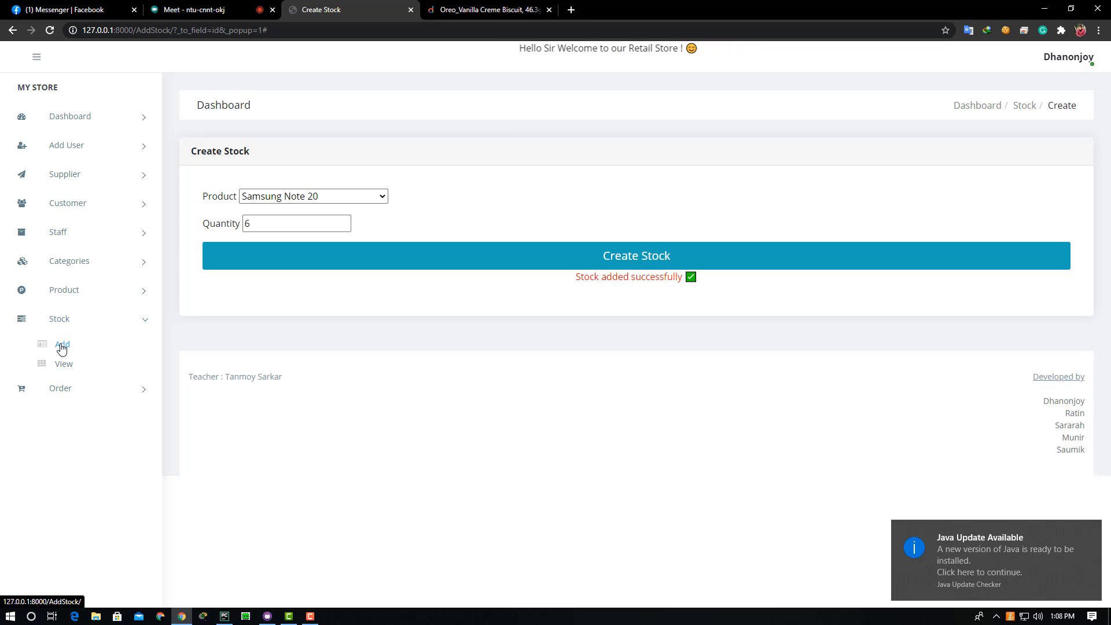
# - Submit a 26-unit stock entry for Oreo_Vanilla Creme Biscuit and check the confirmation
pyautogui.click(62, 346)
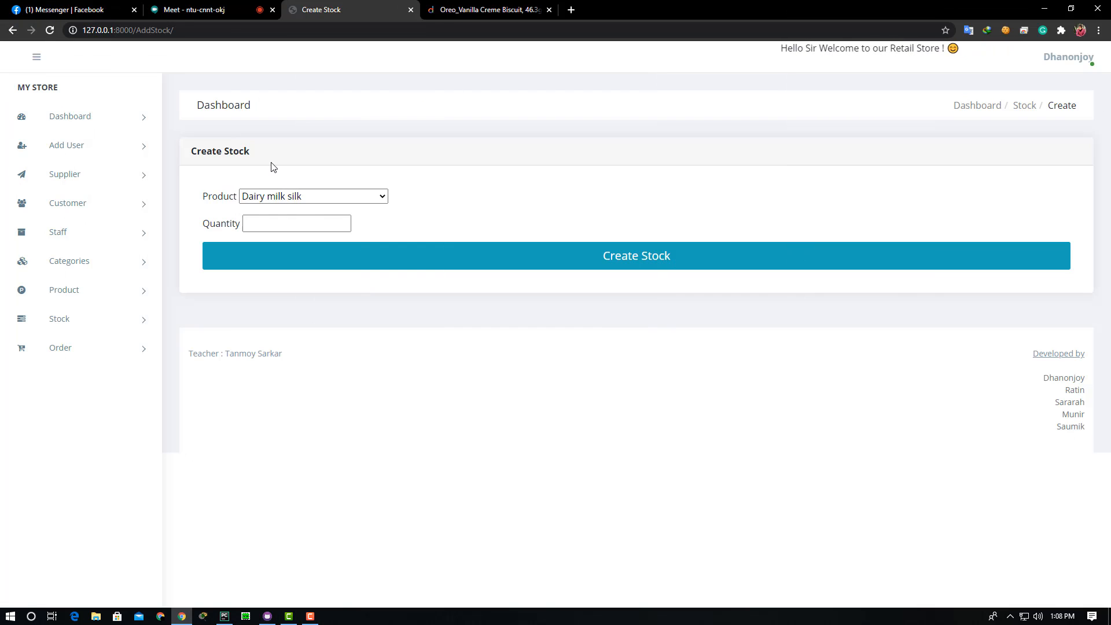
pyautogui.click(291, 197)
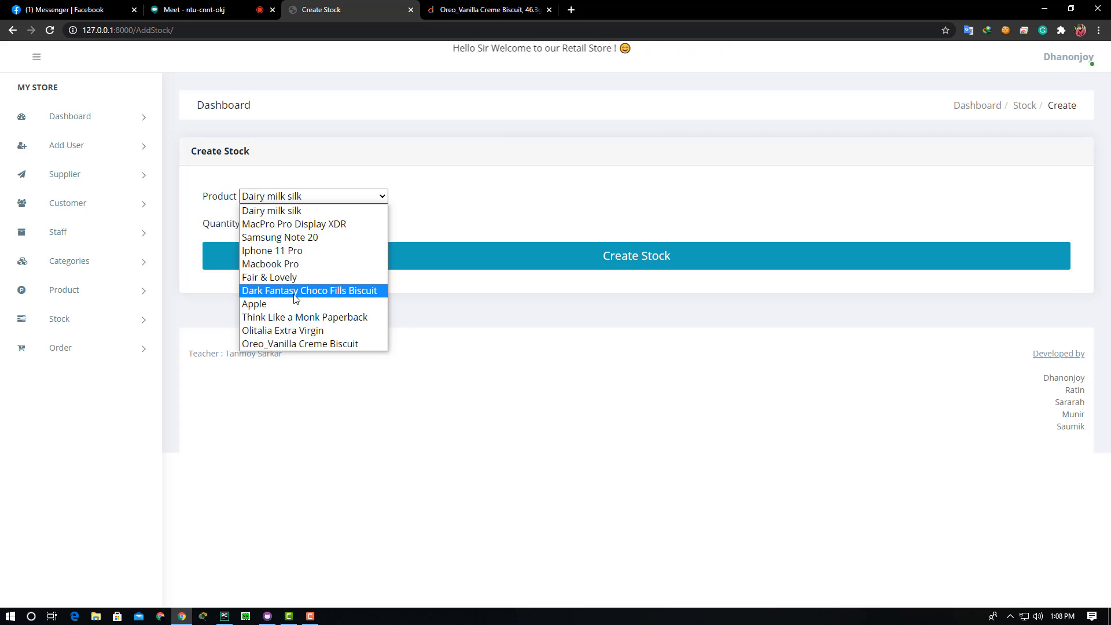
pyautogui.click(273, 343)
pyautogui.click(254, 226)
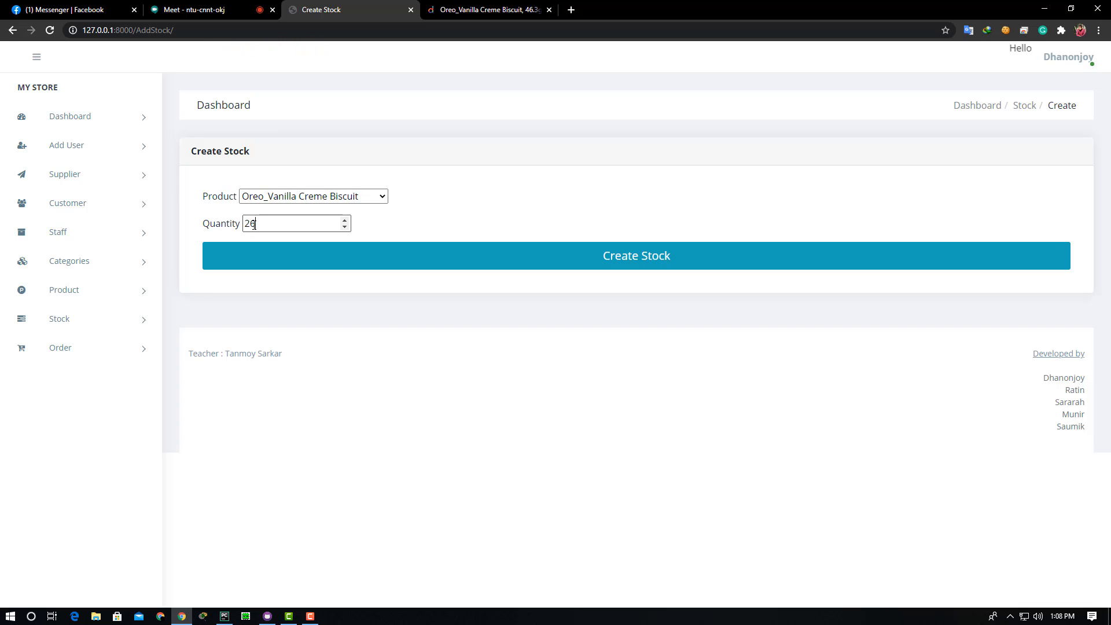
pyautogui.click(632, 268)
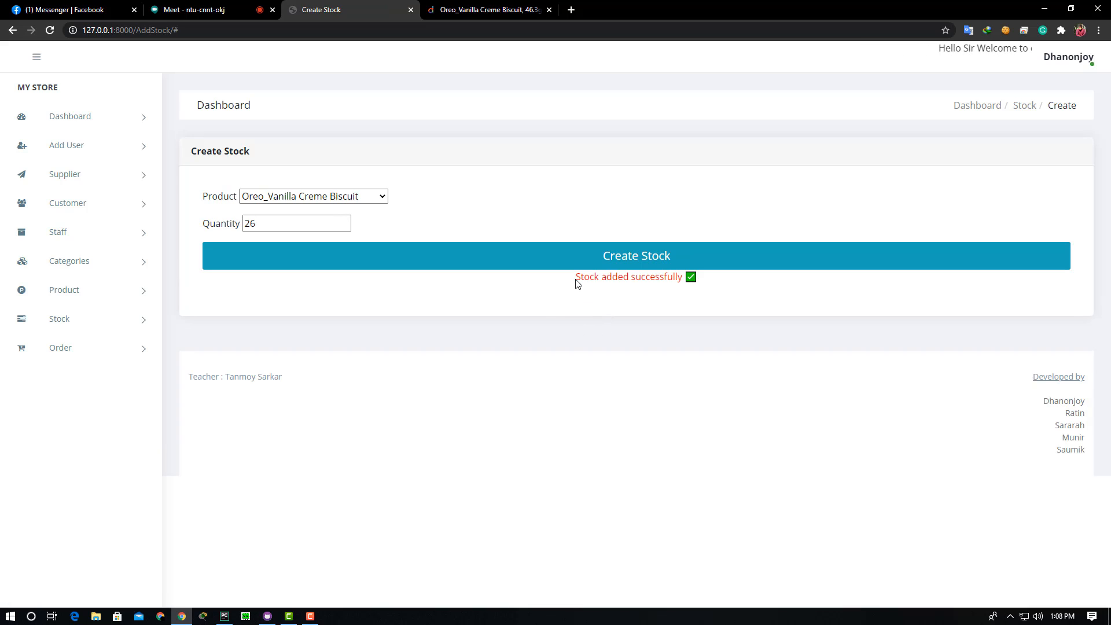
pyautogui.moveTo(576, 281); pyautogui.dragTo(706, 283)
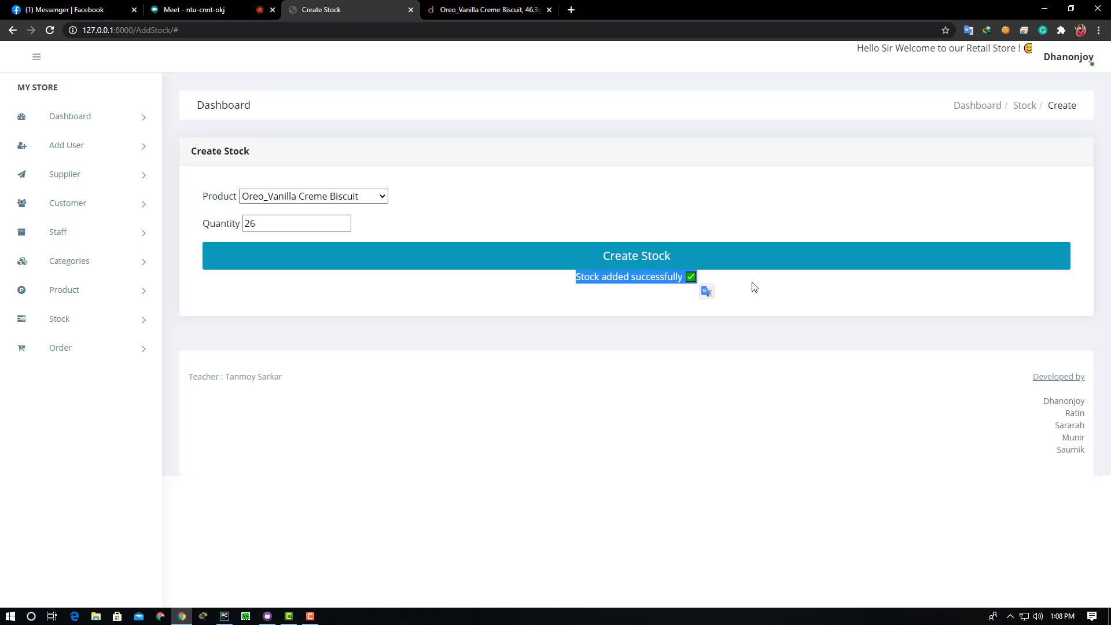
pyautogui.click(655, 298)
pyautogui.click(130, 319)
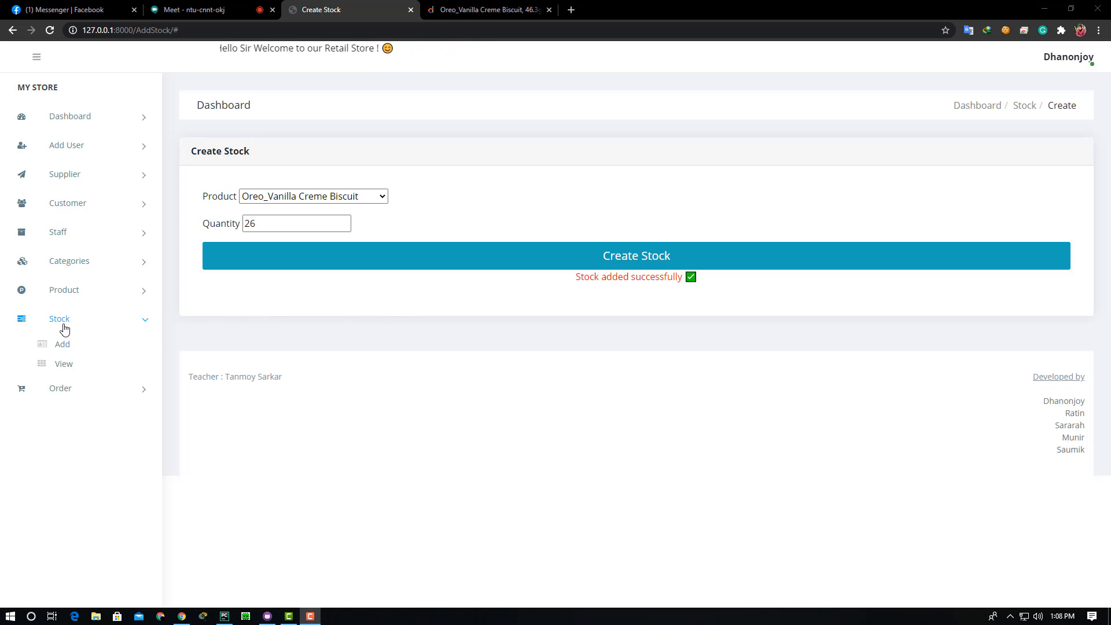
# - Check the Stock List, where Oreo_Vanilla Creme Biscuit is entry 11 with quantity 26
pyautogui.click(63, 365)
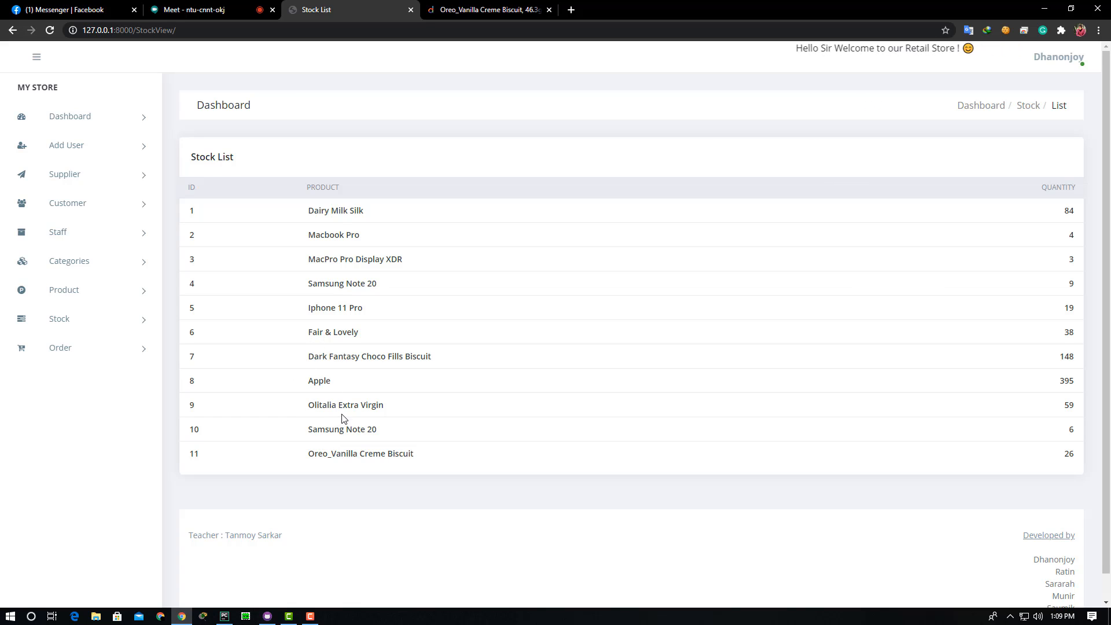
pyautogui.moveTo(323, 453); pyautogui.dragTo(1082, 458)
pyautogui.click(898, 476)
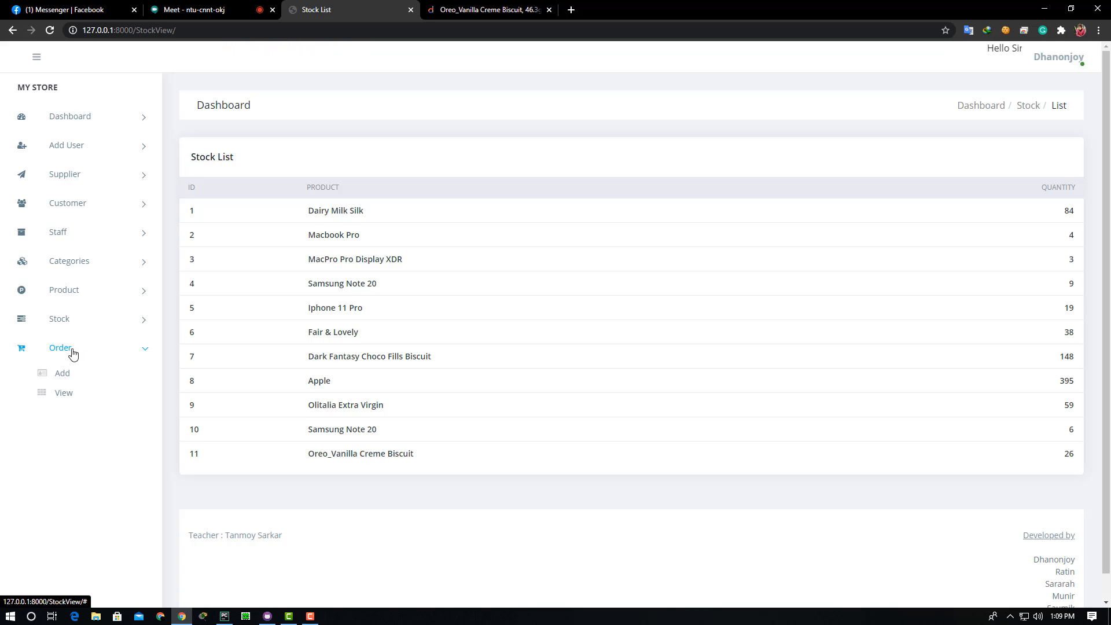
# - Create an order for the first customer: 2 Iphone 11 Pro, status Paid
pyautogui.click(62, 374)
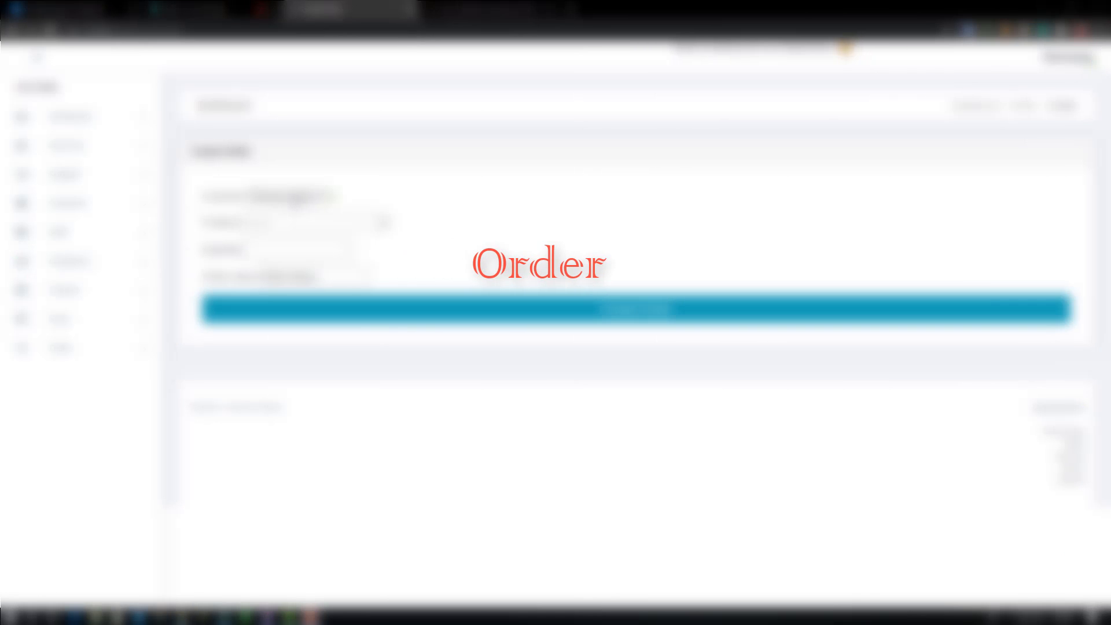
pyautogui.click(295, 196)
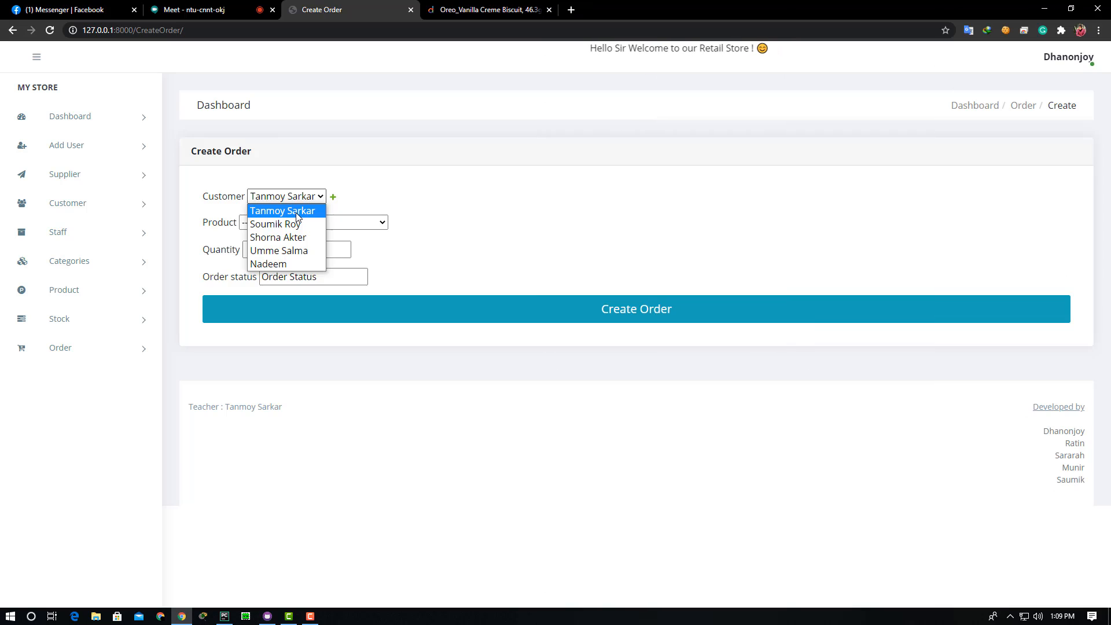
pyautogui.click(297, 212)
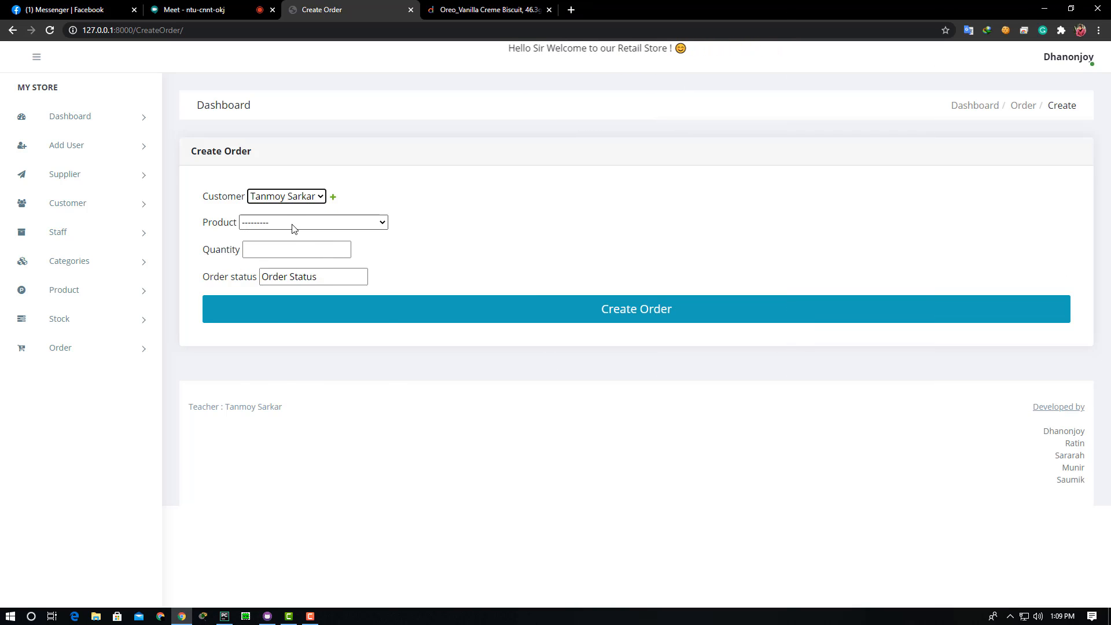
pyautogui.click(293, 226)
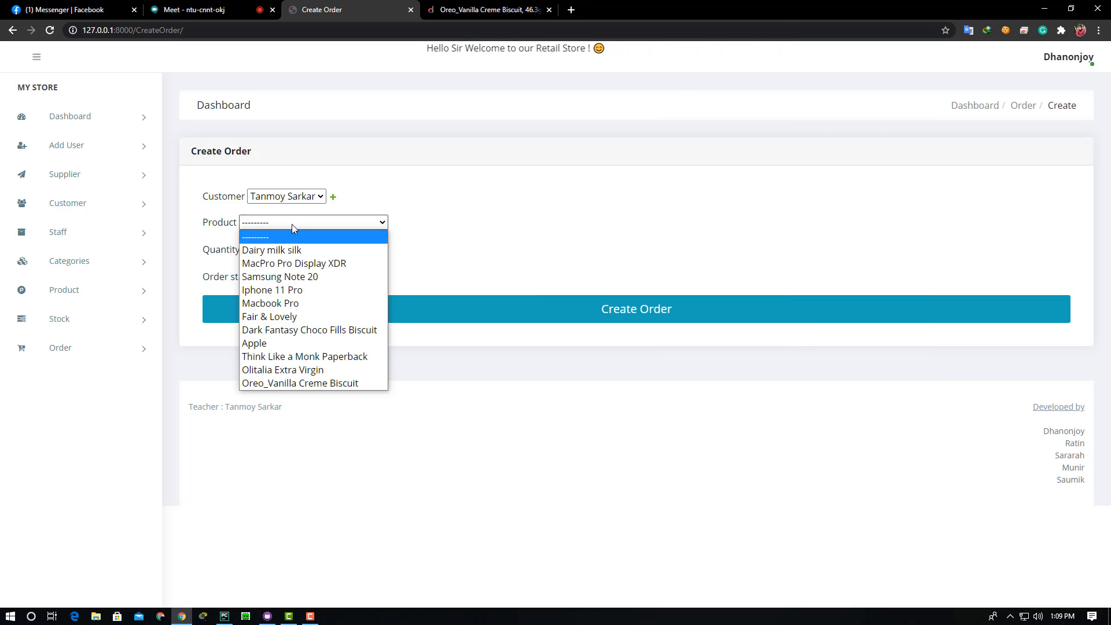
pyautogui.click(283, 290)
pyautogui.click(322, 249)
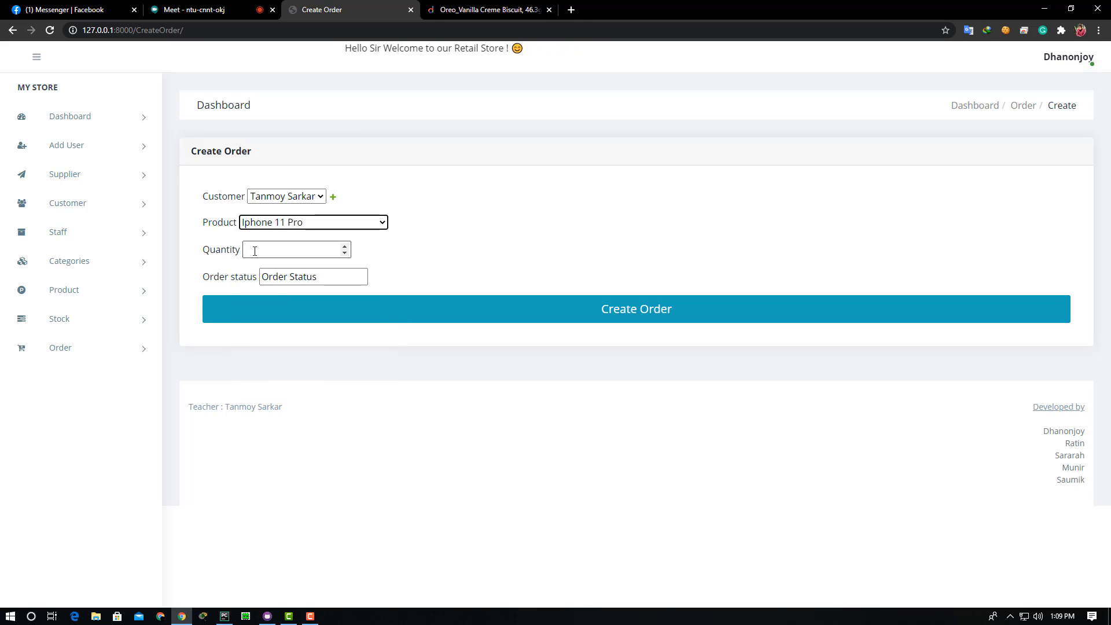
pyautogui.click(255, 250)
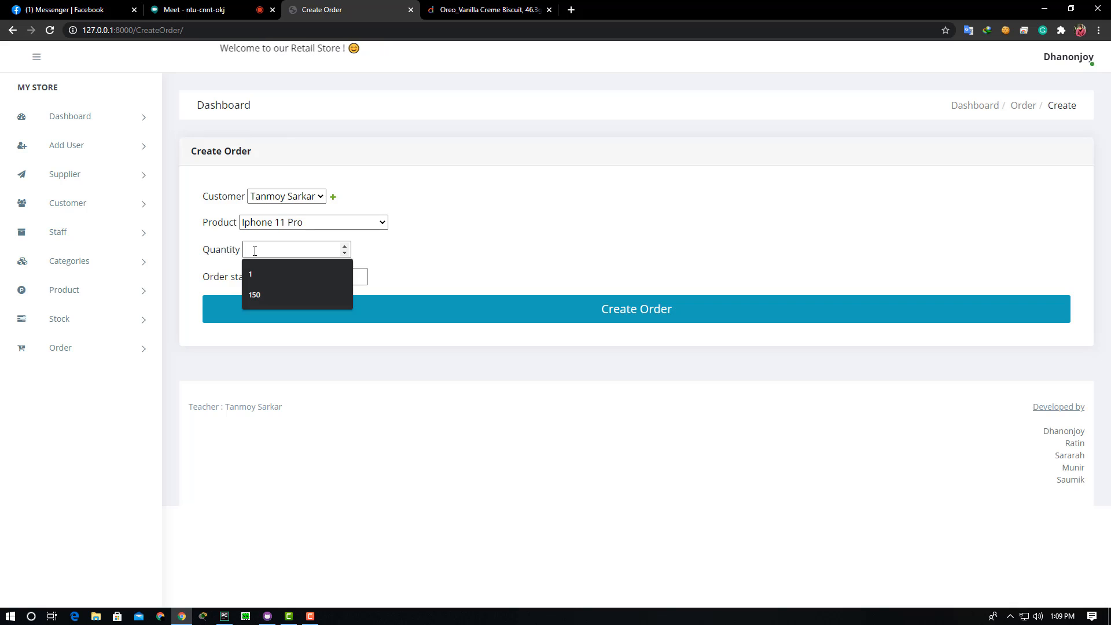
pyautogui.write('2')
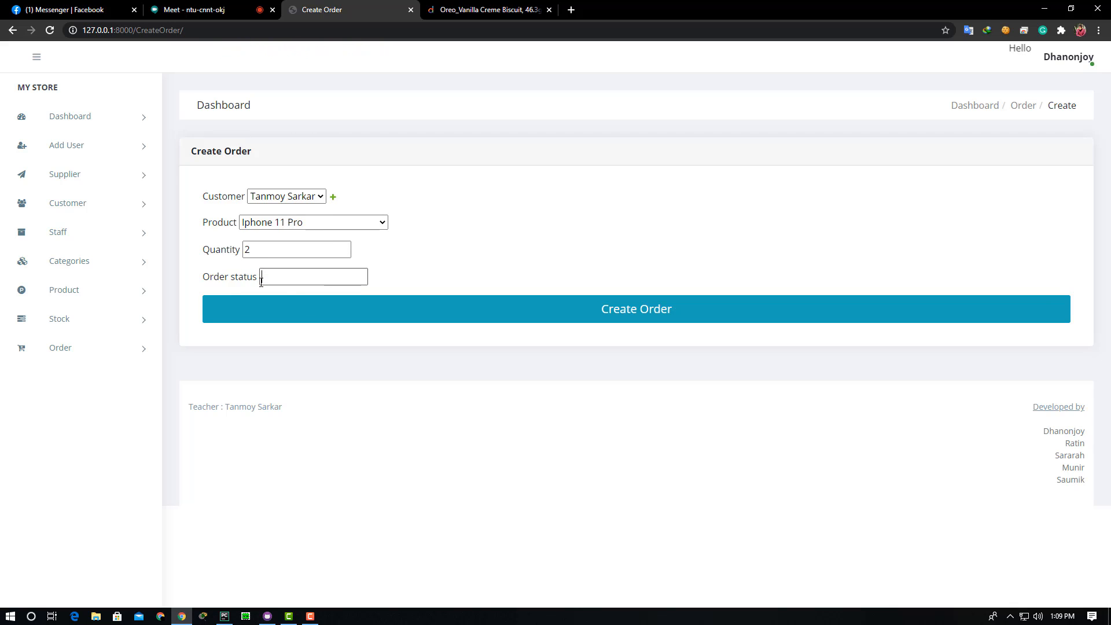
pyautogui.write('Pai')
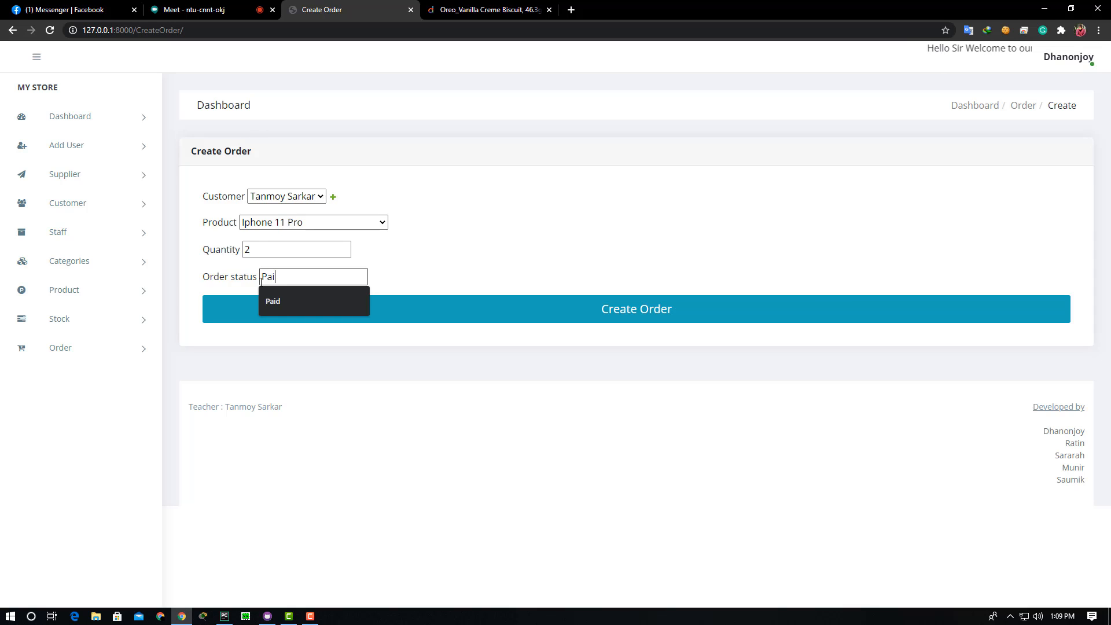
pyautogui.write('d')
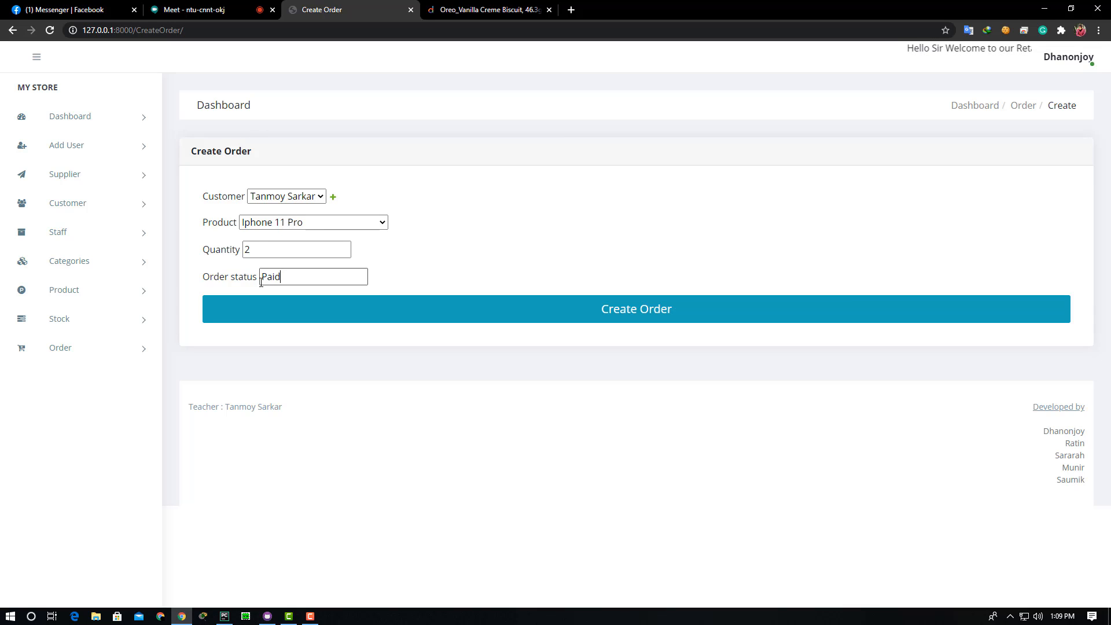
pyautogui.click(617, 319)
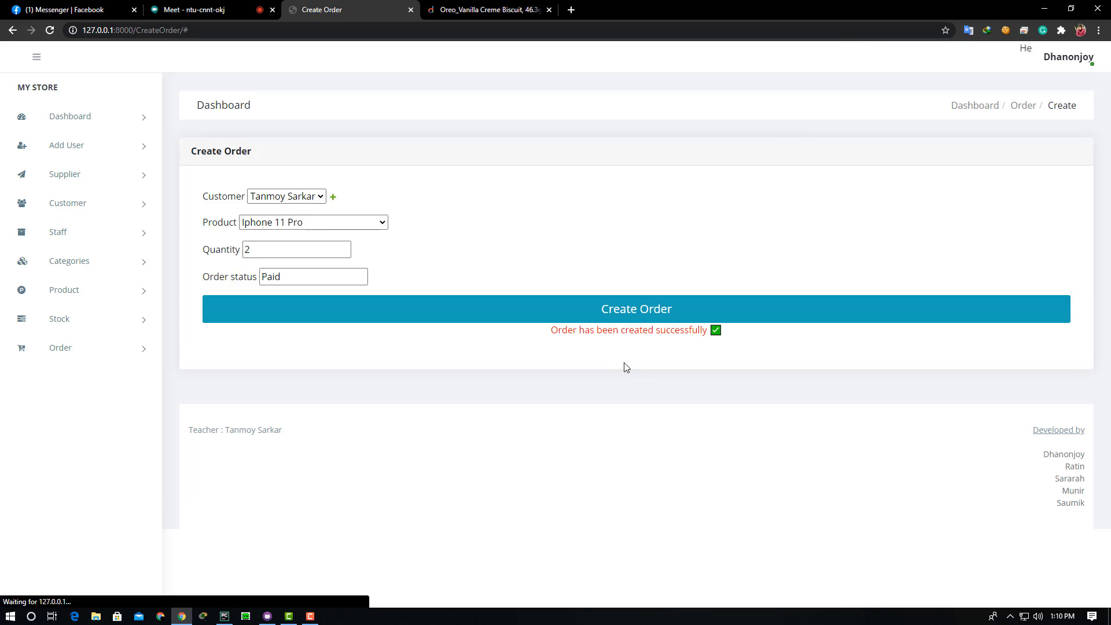
pyautogui.moveTo(632, 334); pyautogui.dragTo(547, 343)
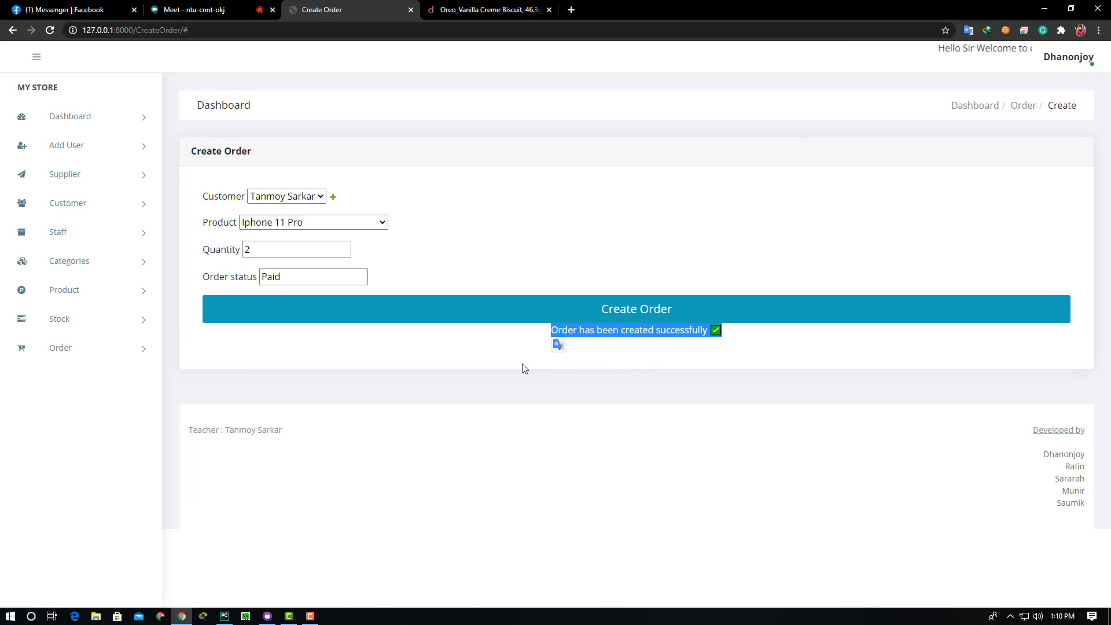
pyautogui.click(468, 338)
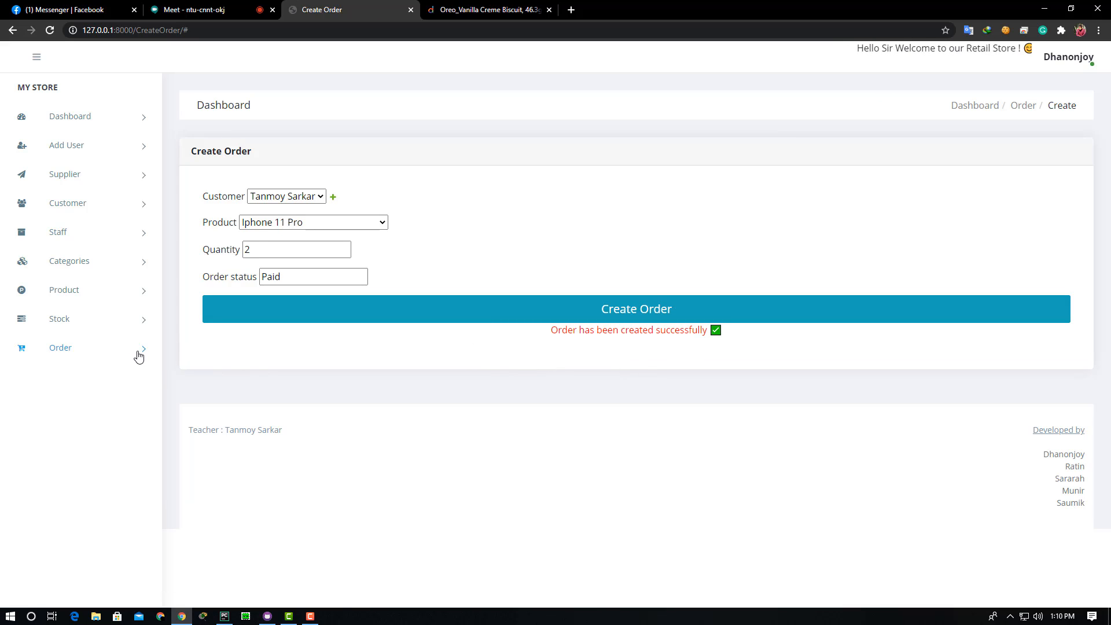
pyautogui.click(139, 354)
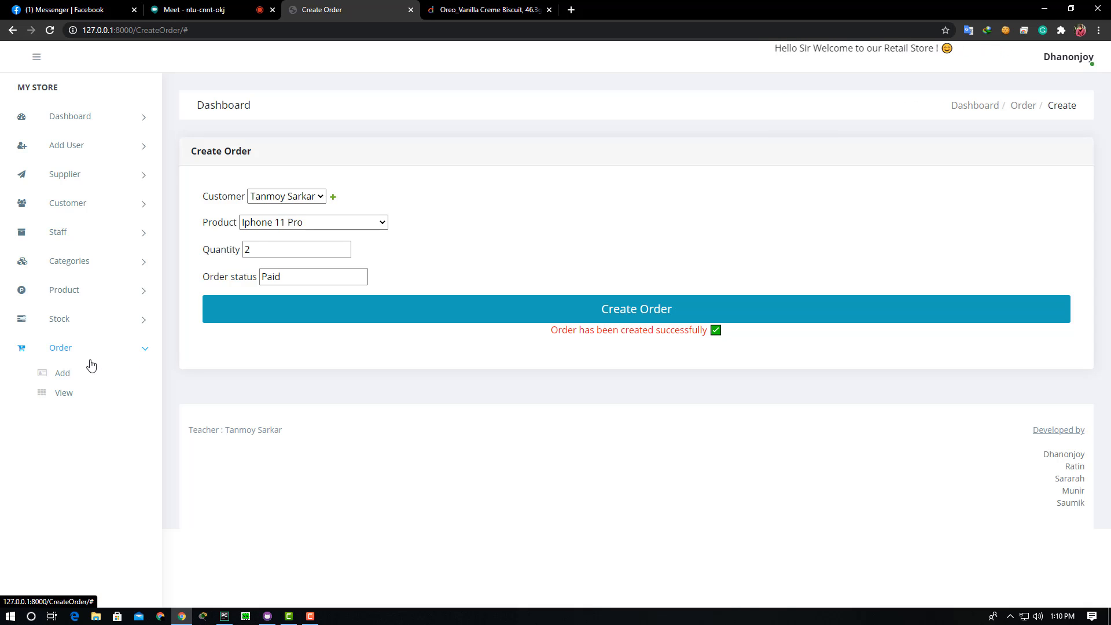
# - Find the new Iphone 11 Pro order in row 12 of the Order List
pyautogui.click(63, 394)
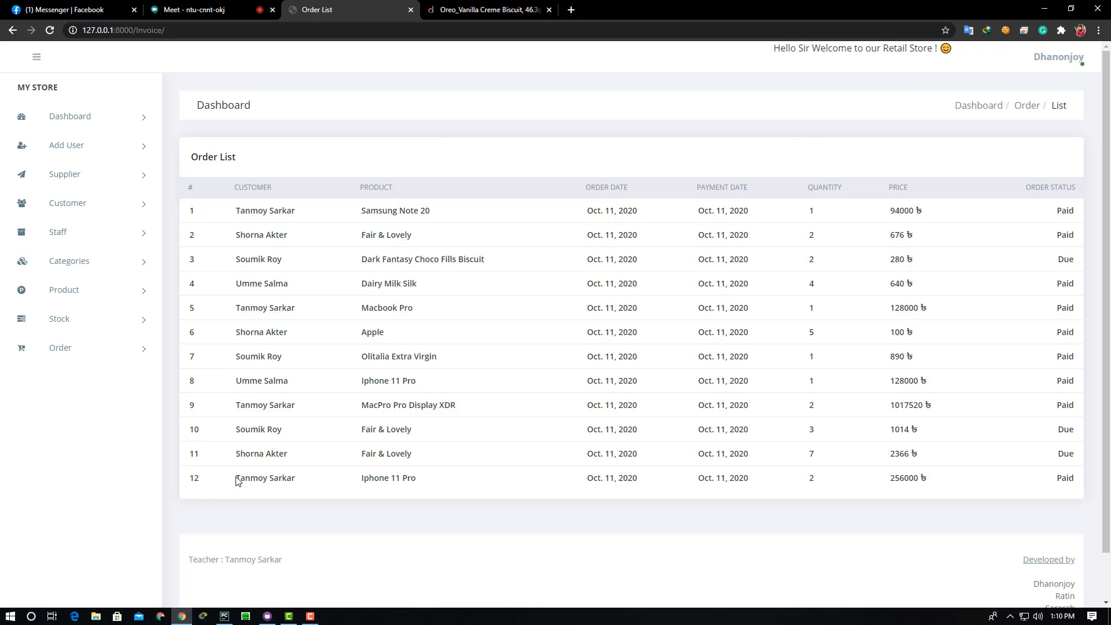
pyautogui.moveTo(237, 481); pyautogui.dragTo(1081, 483)
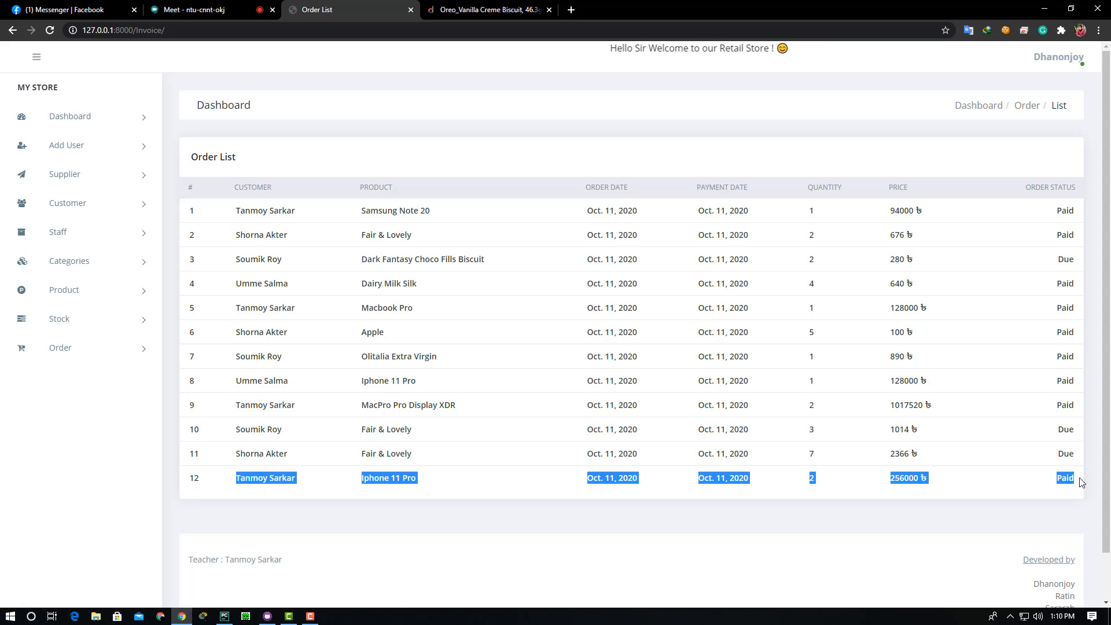
pyautogui.click(352, 547)
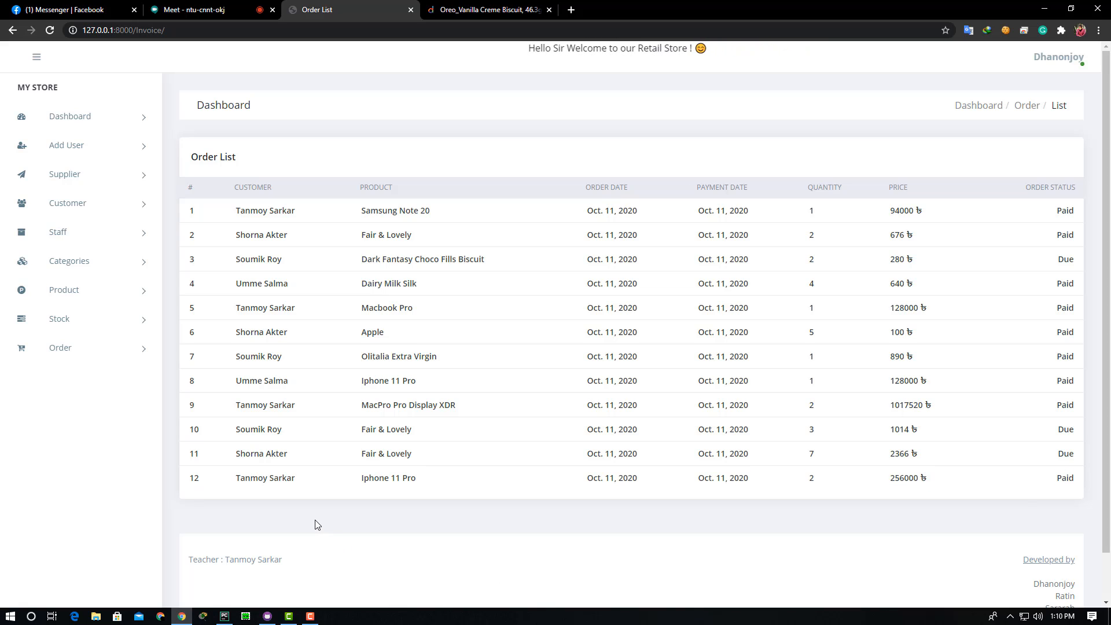
pyautogui.scroll(-1, 269, 501)
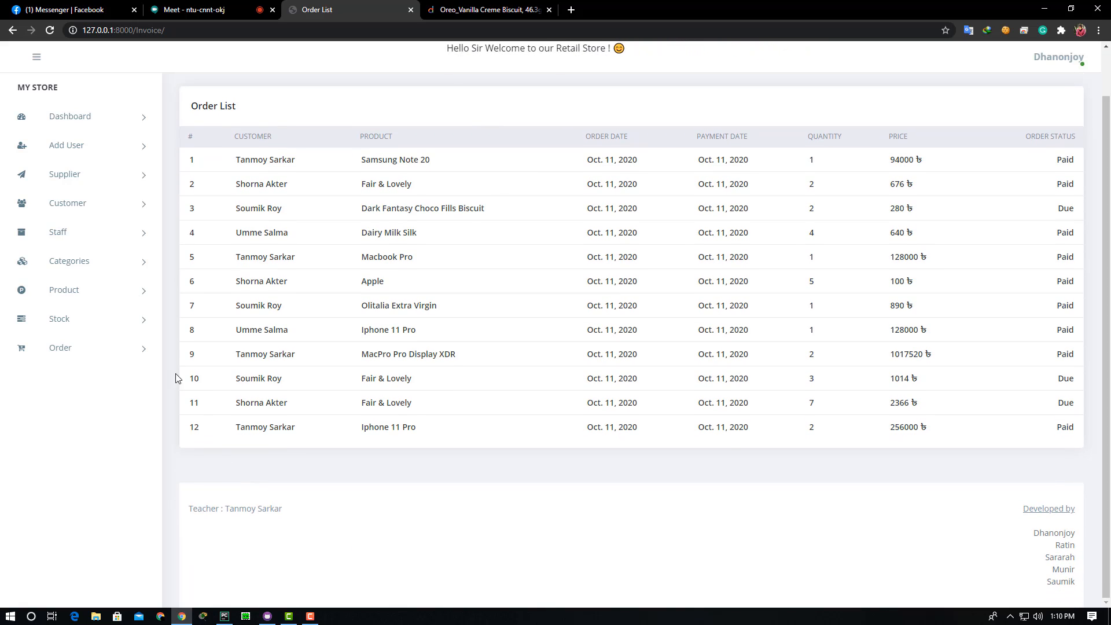
# - Return to the Dashboard and look over its Orders table, now topped by the new order
pyautogui.click(79, 119)
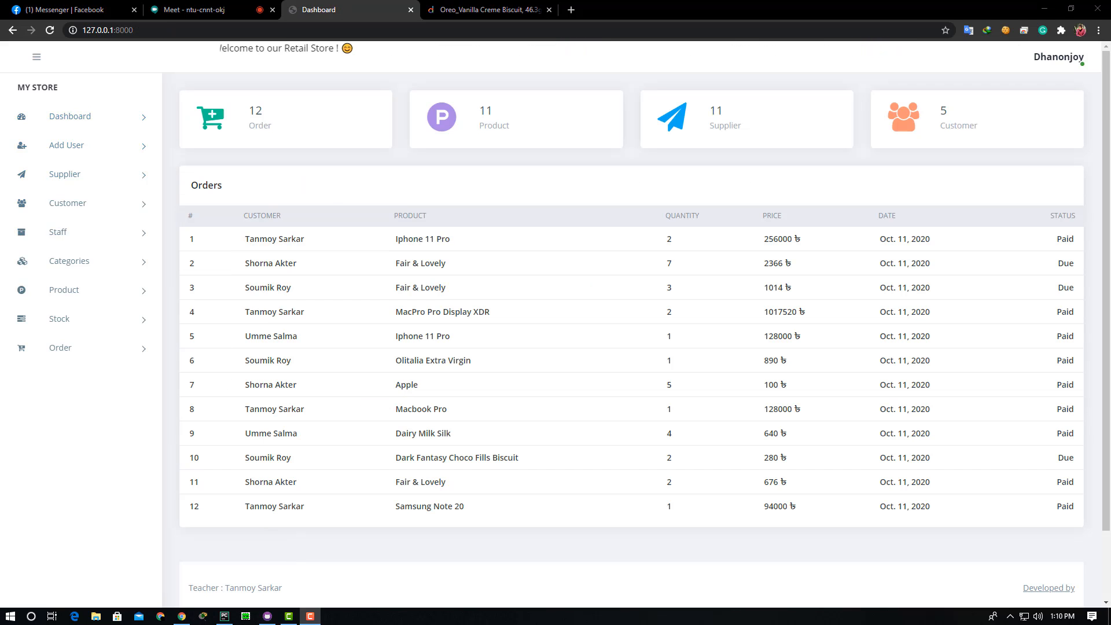
pyautogui.scroll(-2, 559, 436)
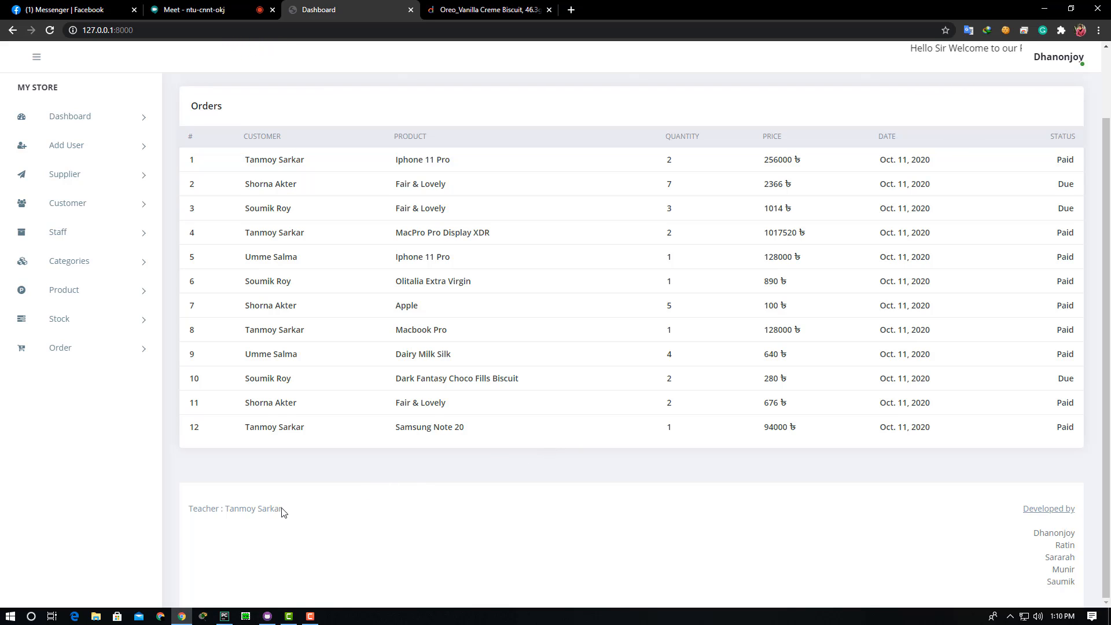
pyautogui.moveTo(229, 512); pyautogui.dragTo(180, 515)
pyautogui.click(180, 515)
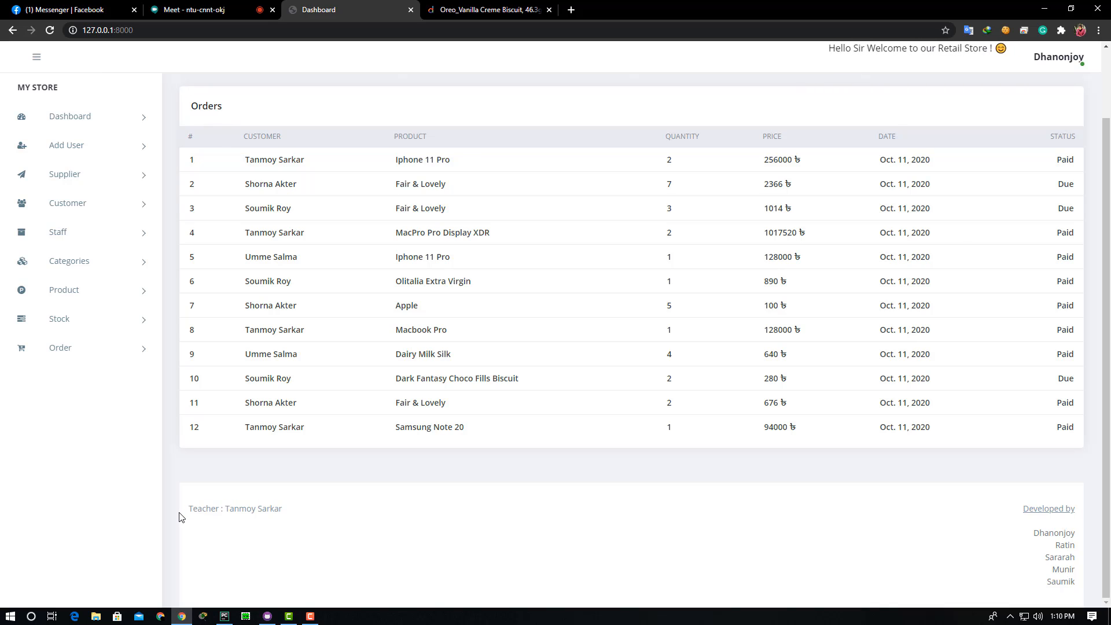